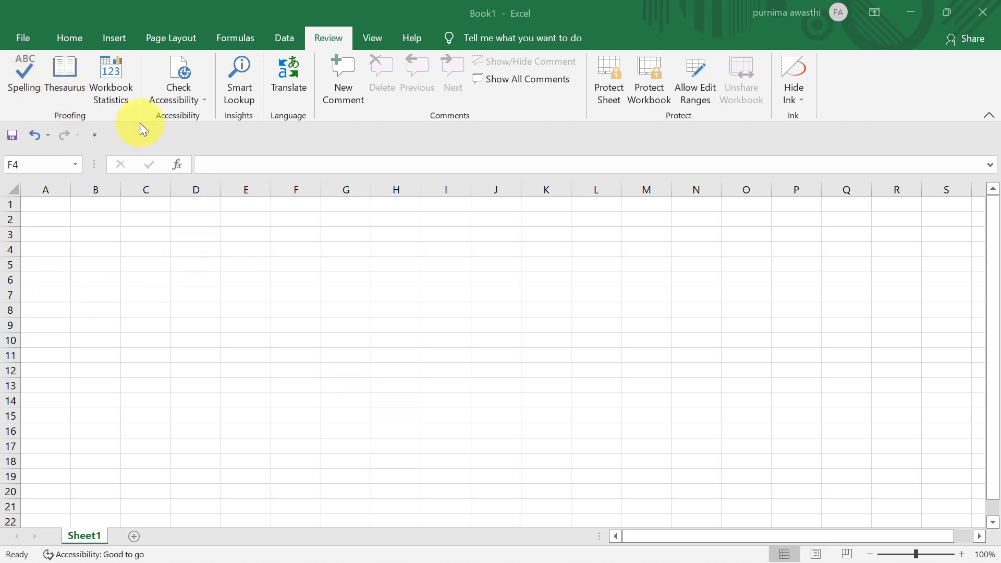
- Enter the misspelled word 'suport' in cell D5
{"action": "left_click", "coordinate": [204, 262]}
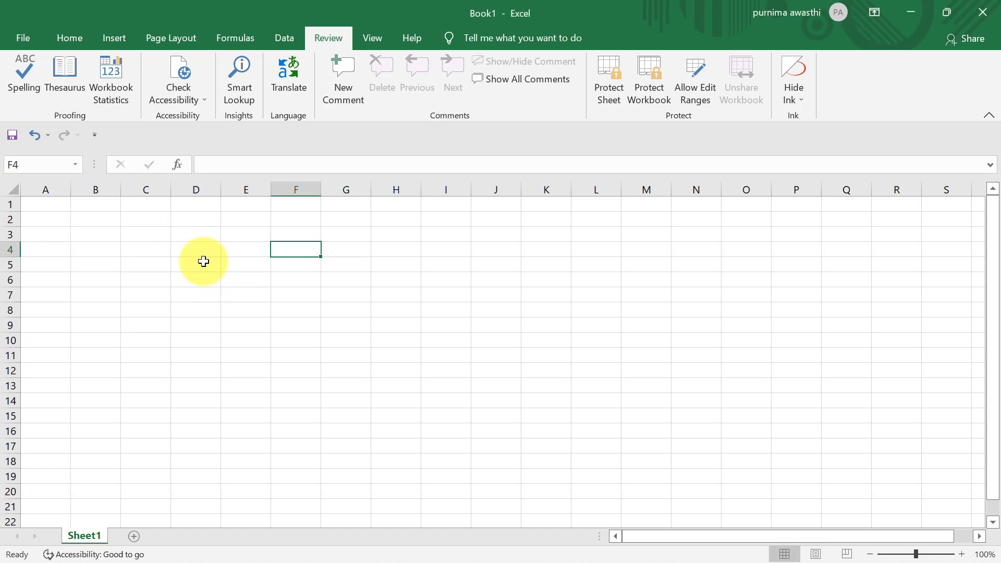
{"action": "left_click", "coordinate": [203, 261]}
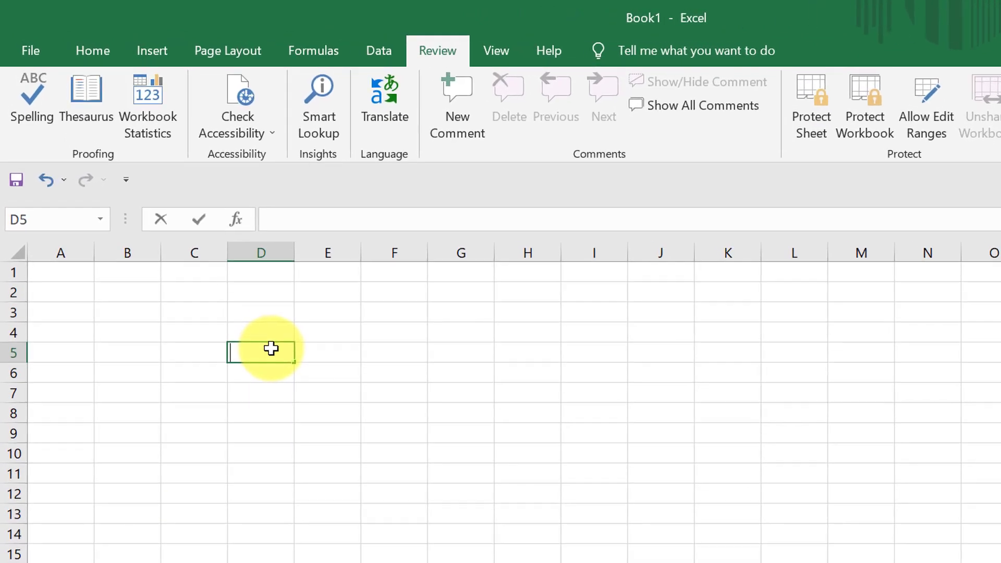
{"action": "type", "text": "suport"}
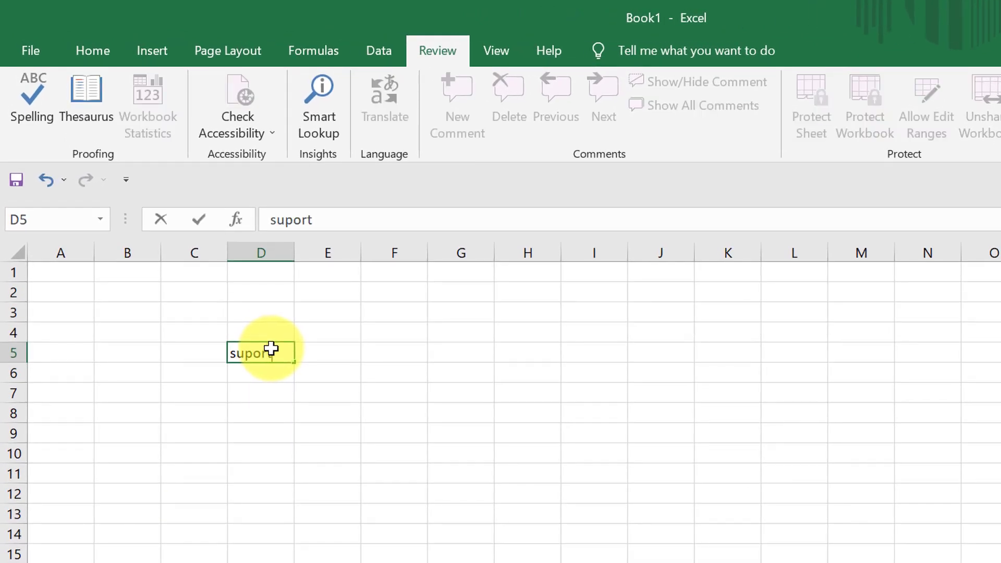
{"action": "left_click", "coordinate": [211, 471]}
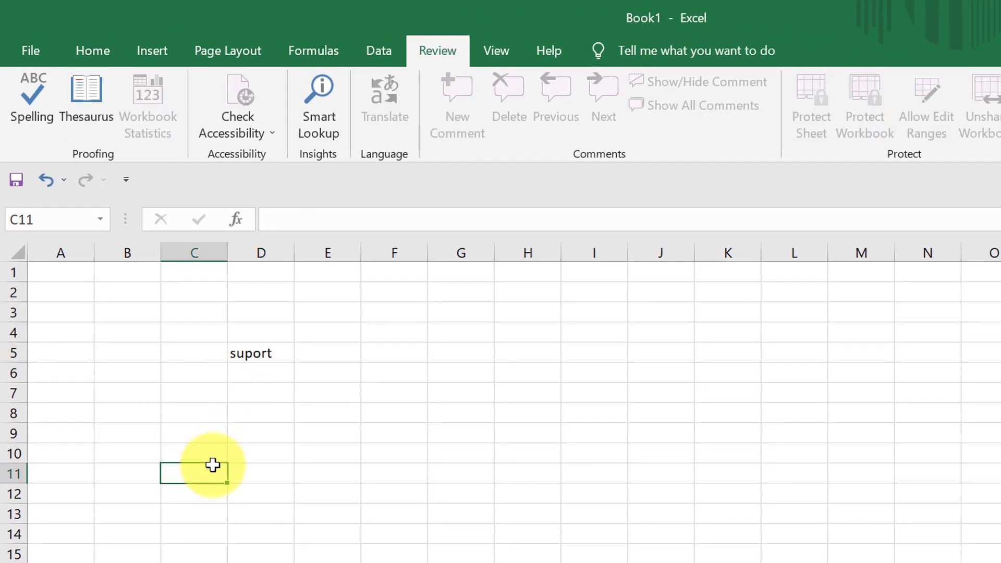
- Spell-check the sheet, changing 'suport' to the suggested 'support'
{"action": "left_click", "coordinate": [265, 351]}
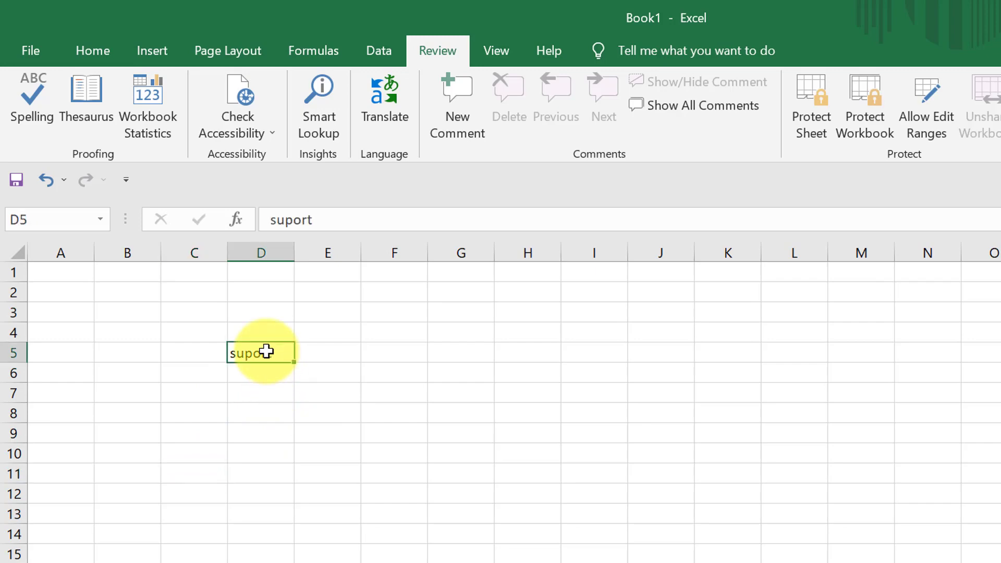
{"action": "left_click", "coordinate": [23, 117]}
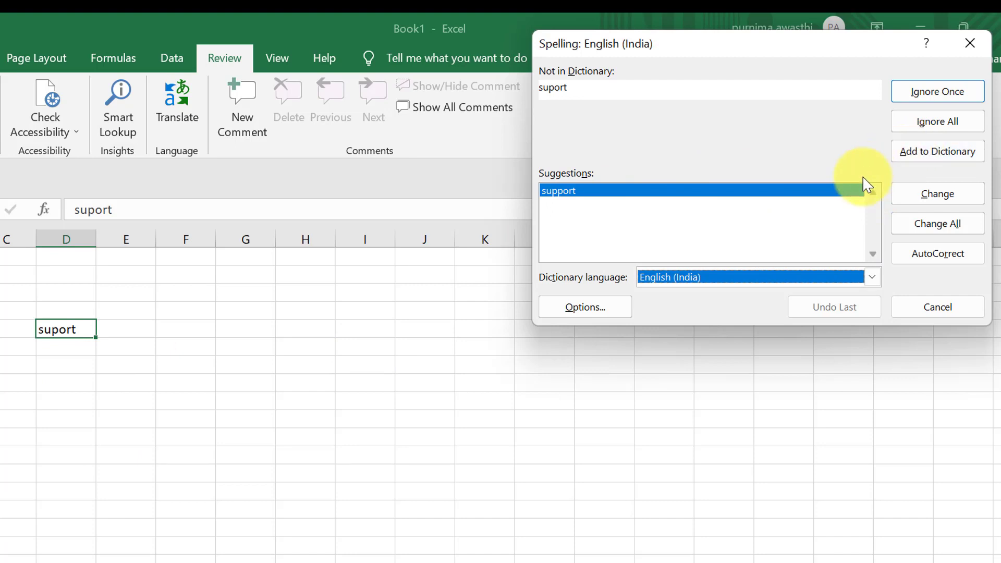
{"action": "left_click", "coordinate": [556, 191]}
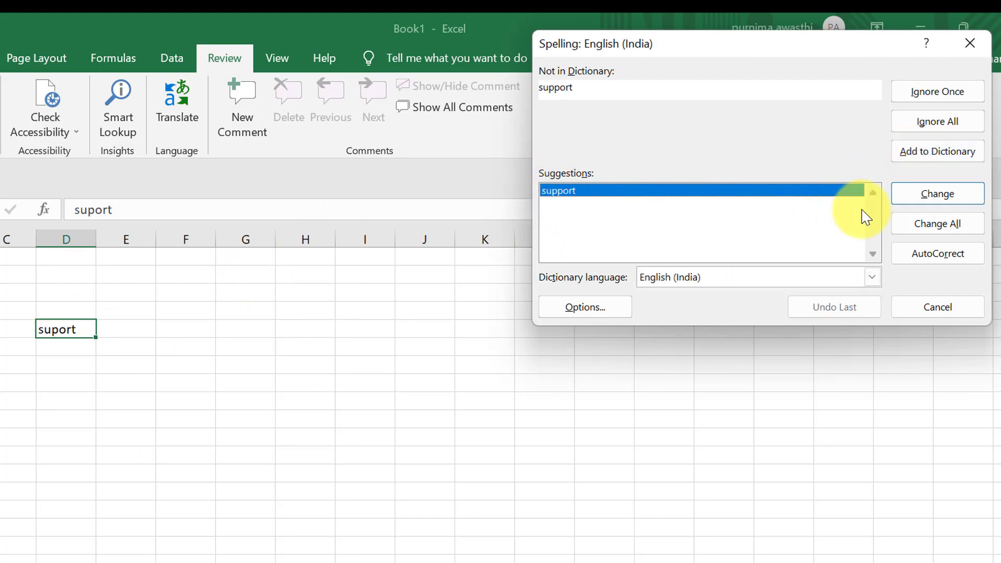
{"action": "left_click", "coordinate": [943, 197]}
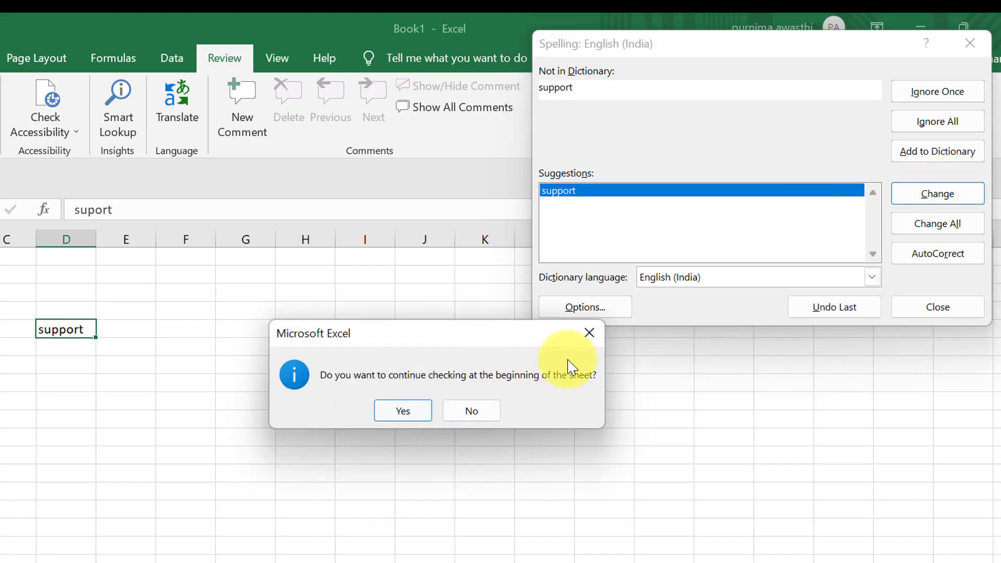
{"action": "left_click", "coordinate": [588, 334]}
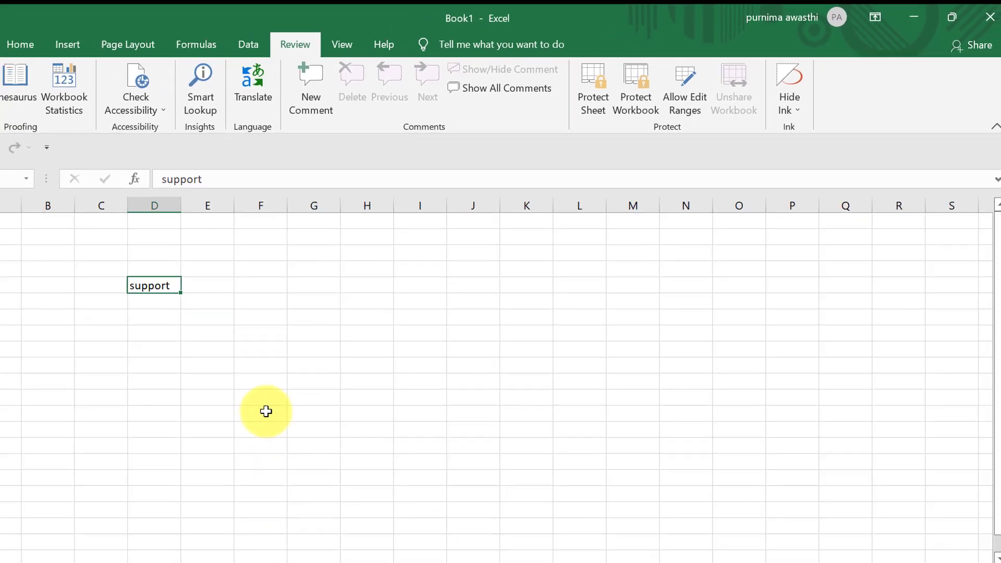
{"action": "left_click", "coordinate": [188, 471]}
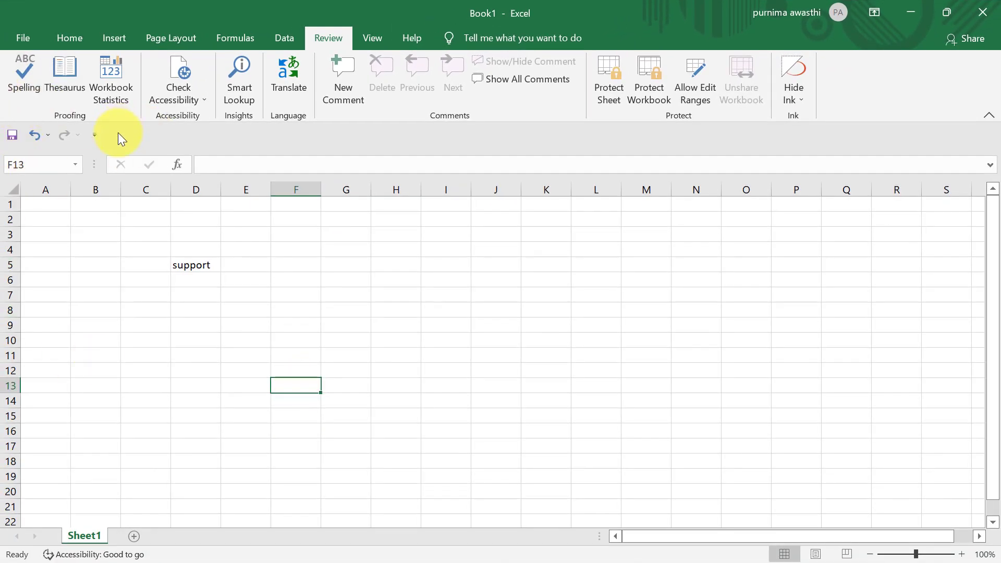
- Enter the word 'good' in cell F5
{"action": "key", "text": "Down"}
{"action": "key", "text": "Down"}
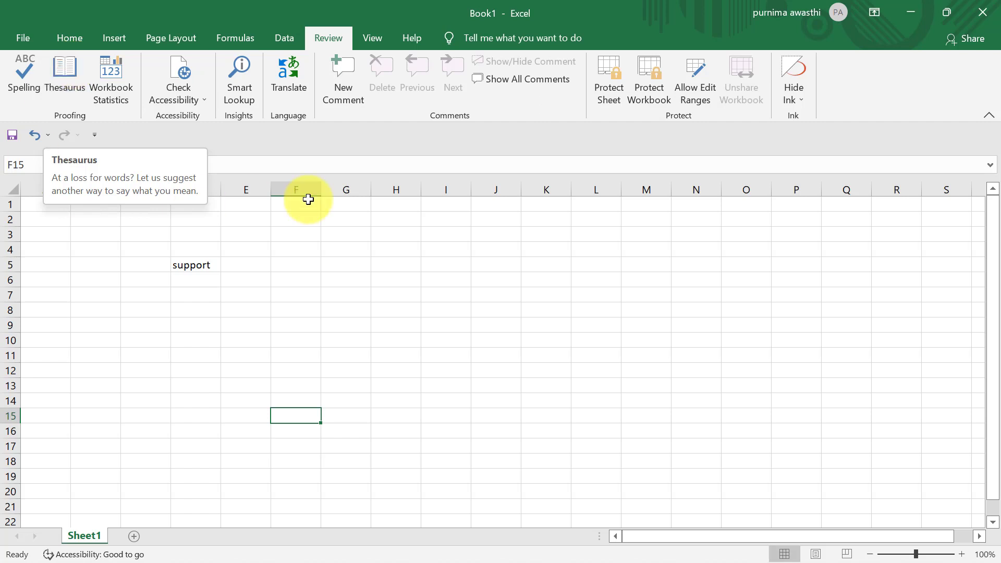
{"action": "left_click", "coordinate": [203, 265]}
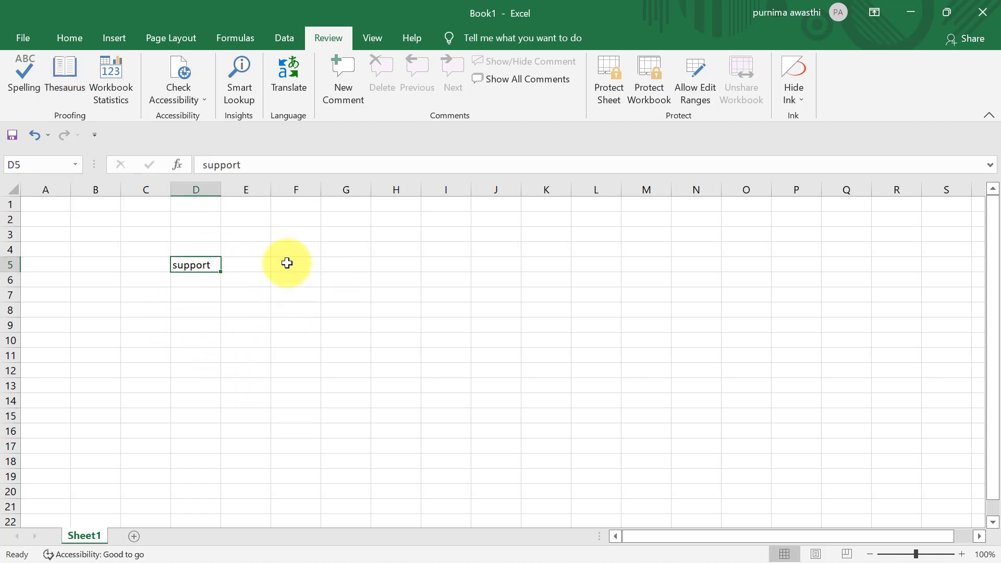
{"action": "left_click", "coordinate": [287, 264]}
{"action": "type", "text": "good"}
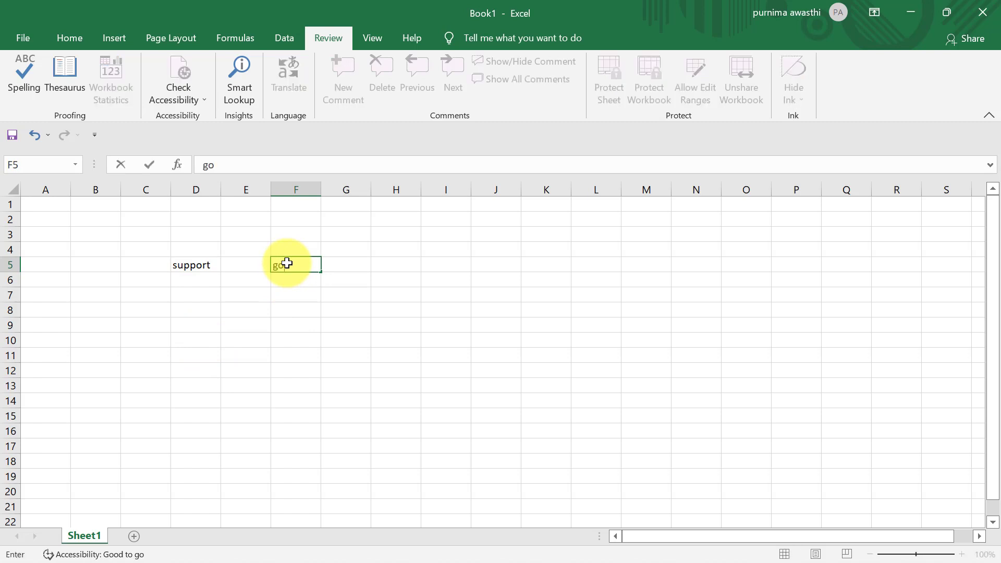
{"action": "left_click", "coordinate": [295, 298]}
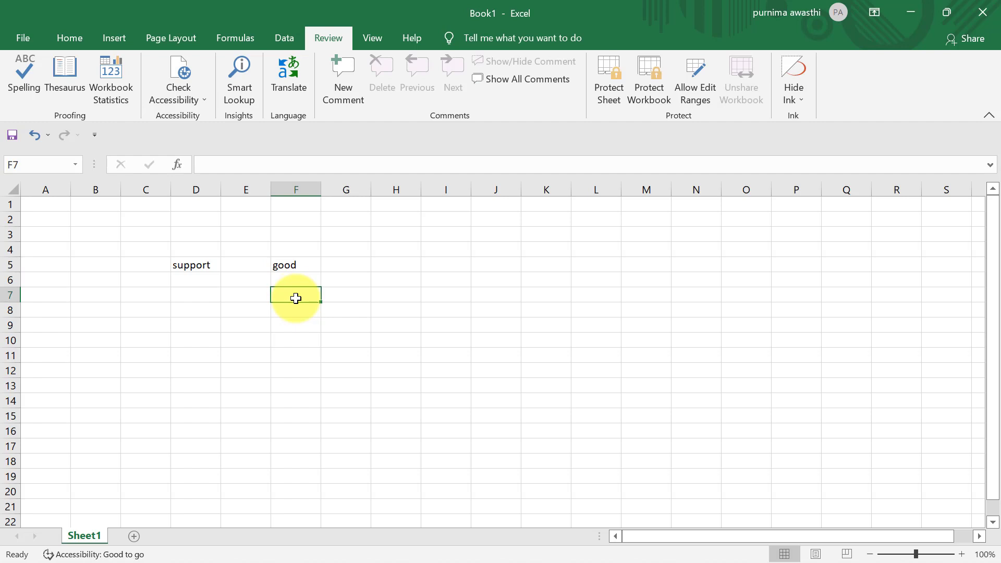
- Look up synonyms for 'good' in the Thesaurus, then close the pane
{"action": "left_click", "coordinate": [301, 265]}
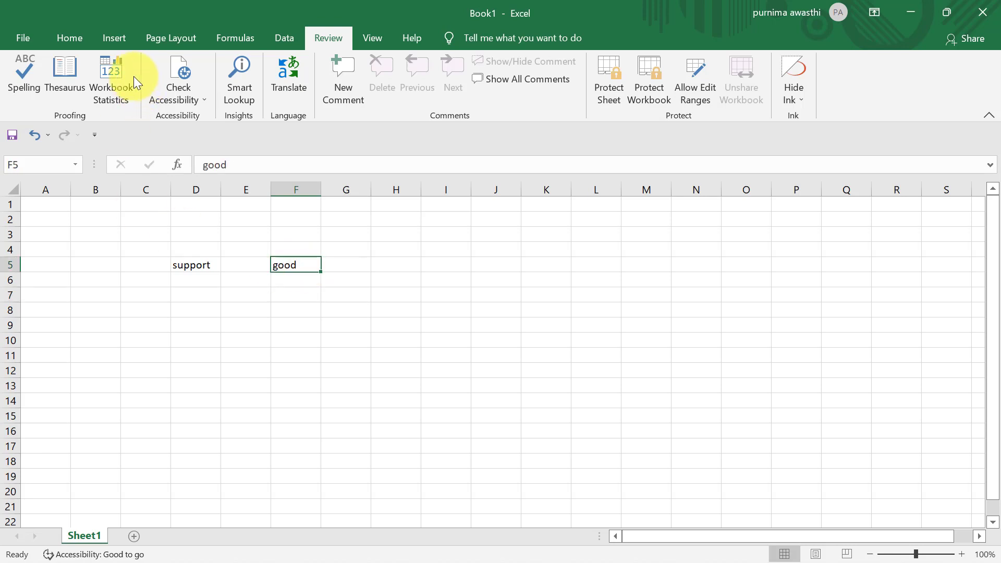
{"action": "left_click", "coordinate": [72, 85]}
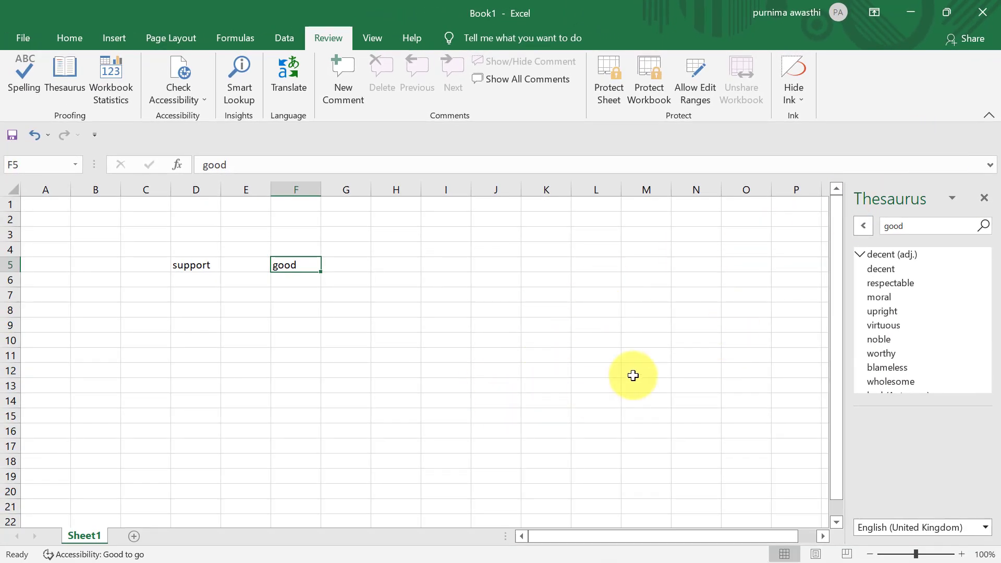
{"action": "left_click", "coordinate": [984, 199]}
{"action": "left_click", "coordinate": [359, 432]}
{"action": "left_click", "coordinate": [410, 305]}
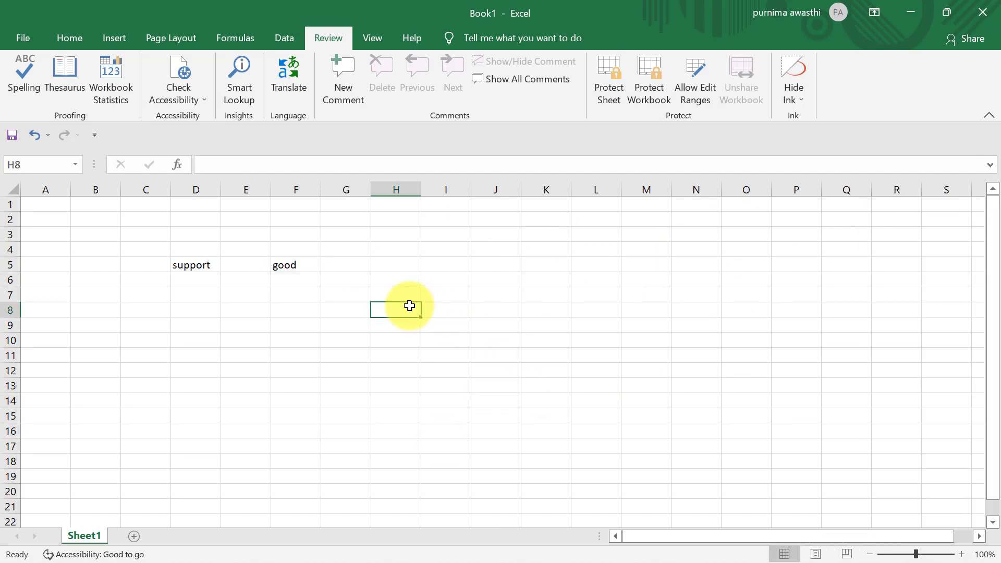
{"action": "left_click", "coordinate": [107, 98]}
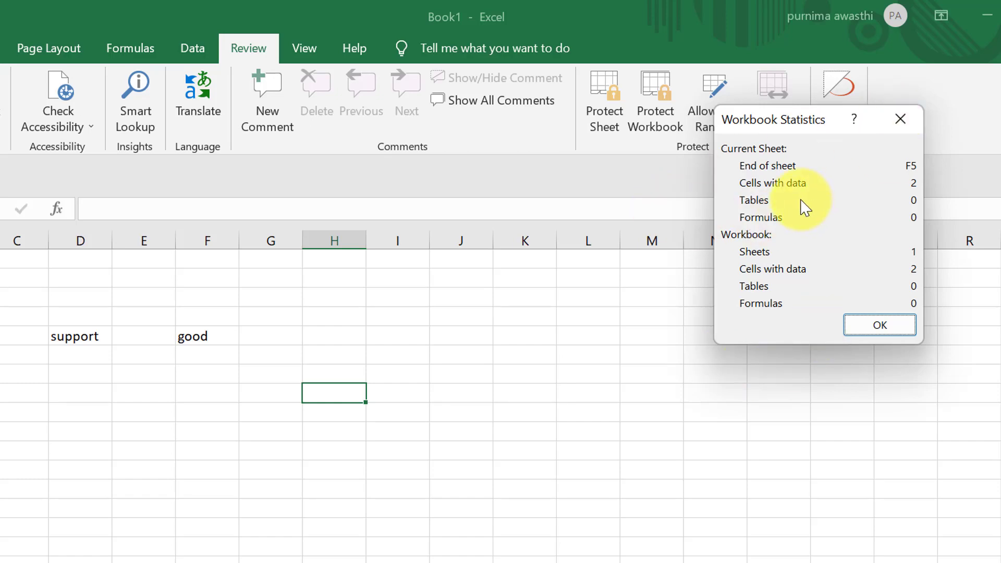
{"action": "left_click", "coordinate": [899, 120]}
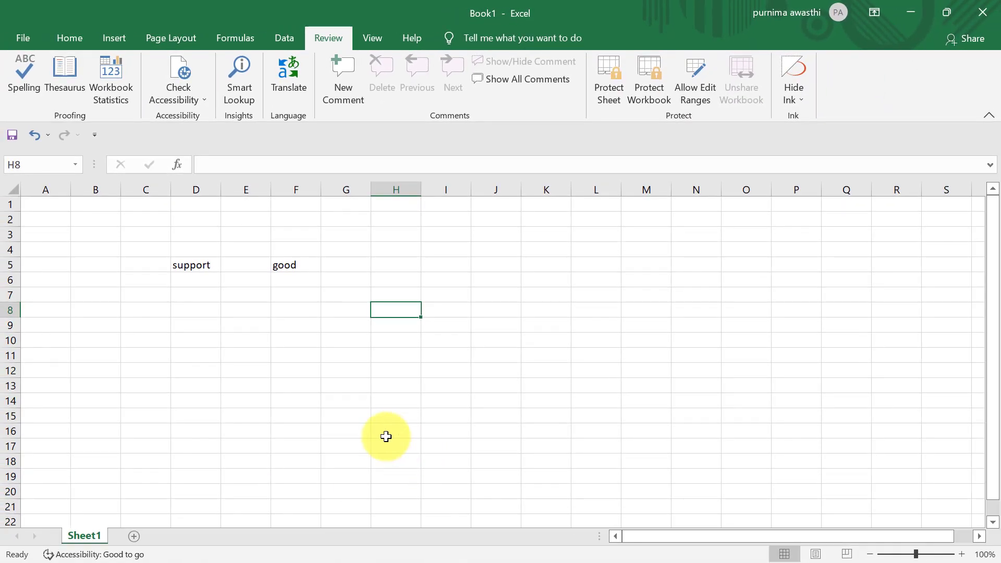
- Open the recent workbook assign1 with its D4:G14 sales table
{"action": "key", "text": "ctrl+o"}
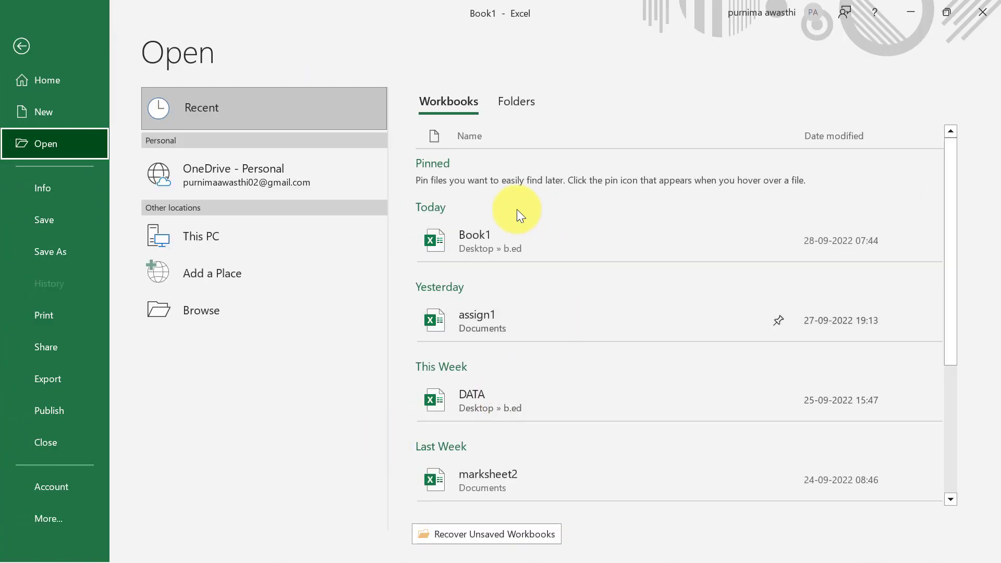
{"action": "left_click", "coordinate": [487, 313]}
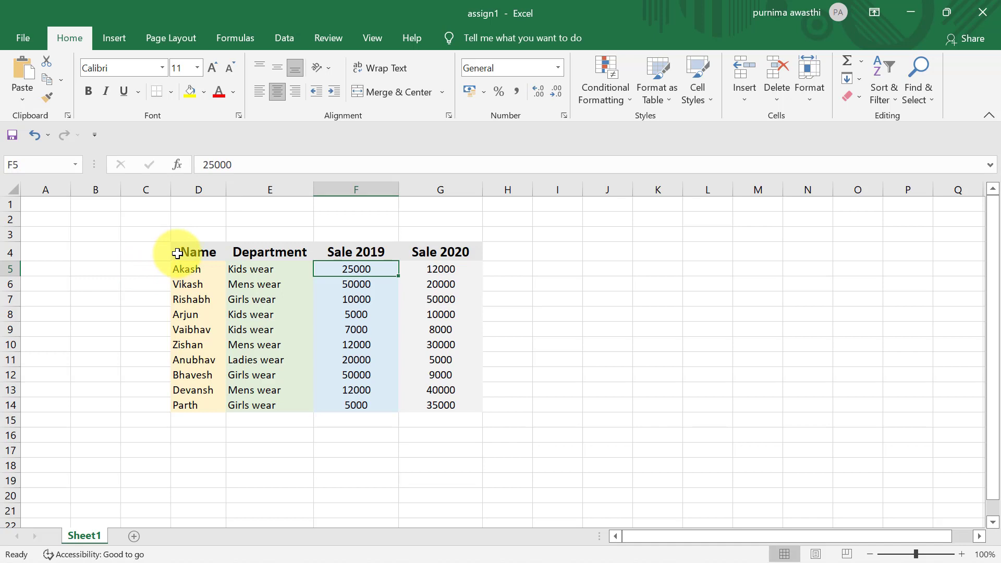
{"action": "left_click_drag", "start_coordinate": [177, 253], "coordinate": [441, 405]}
{"action": "left_click", "coordinate": [653, 371]}
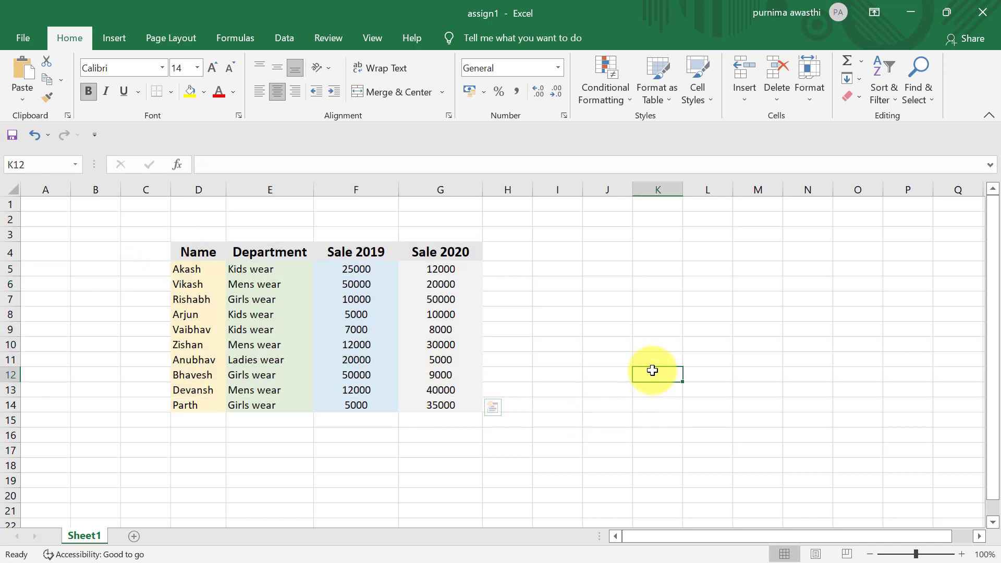
- Check Workbook Statistics on the Review tab: 44 cells with data, ending at G14
{"action": "left_click", "coordinate": [331, 37]}
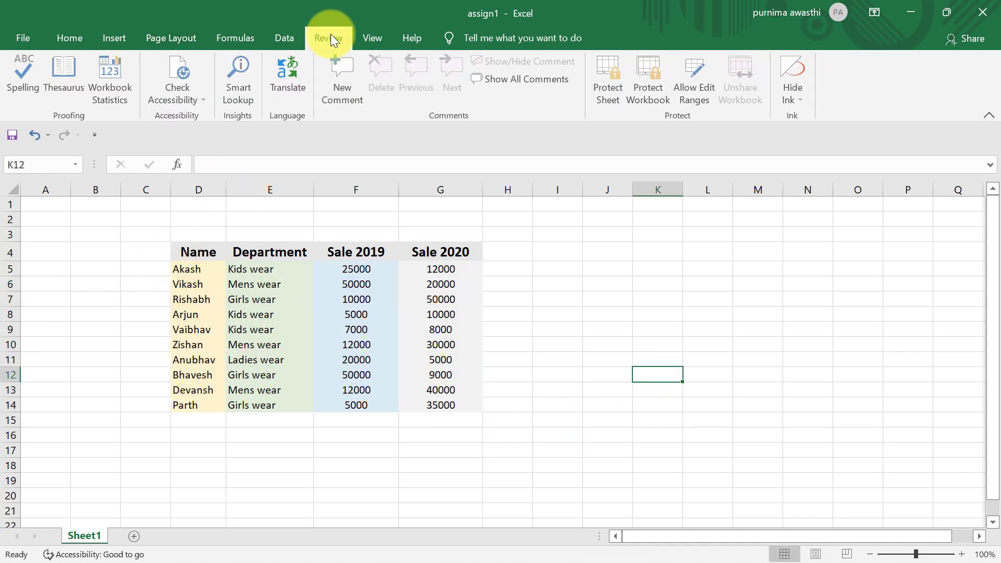
{"action": "left_click", "coordinate": [110, 87]}
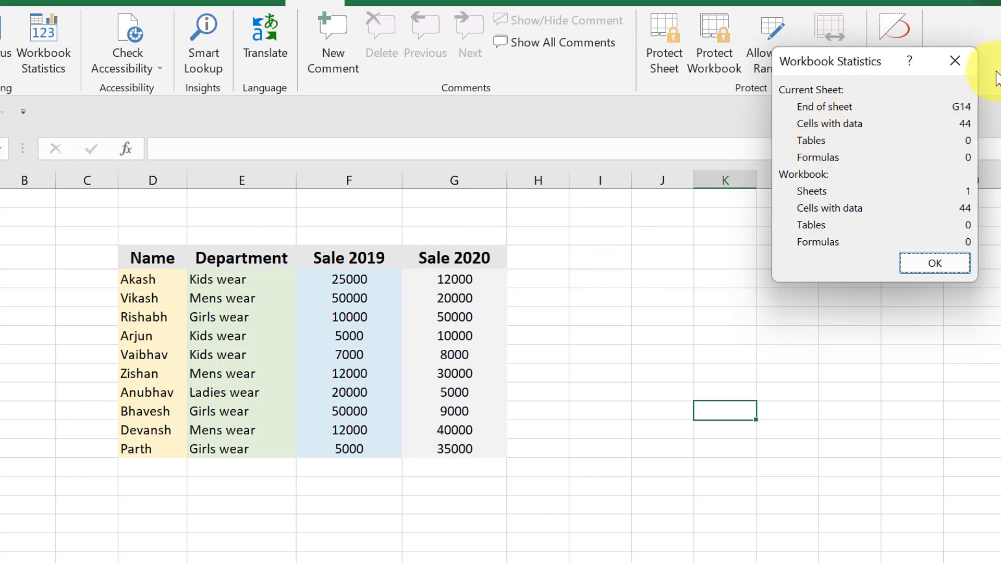
{"action": "left_click", "coordinate": [958, 55]}
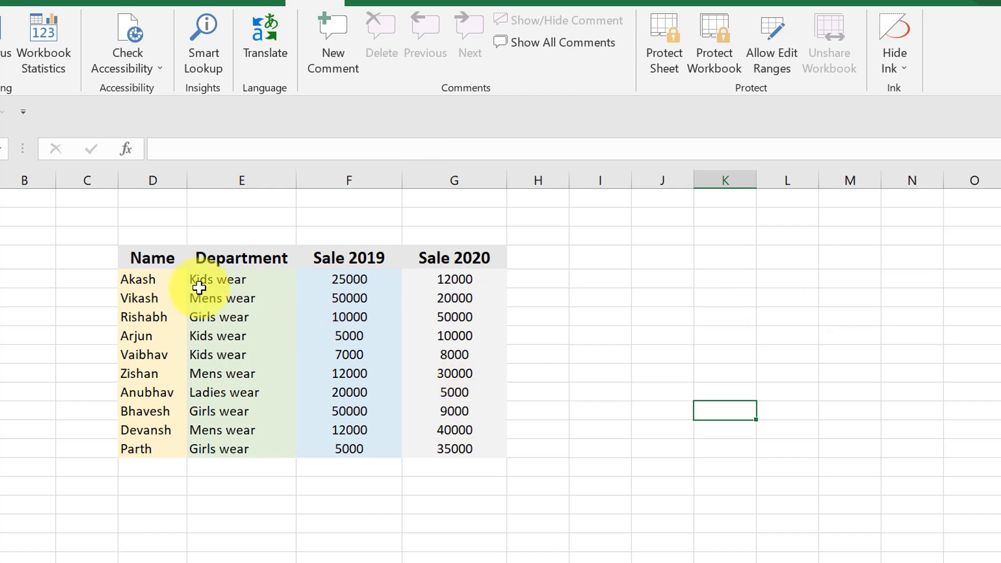
- Format D4:G14 as a table with headers in a light banded style
{"action": "left_click_drag", "start_coordinate": [128, 259], "coordinate": [481, 446]}
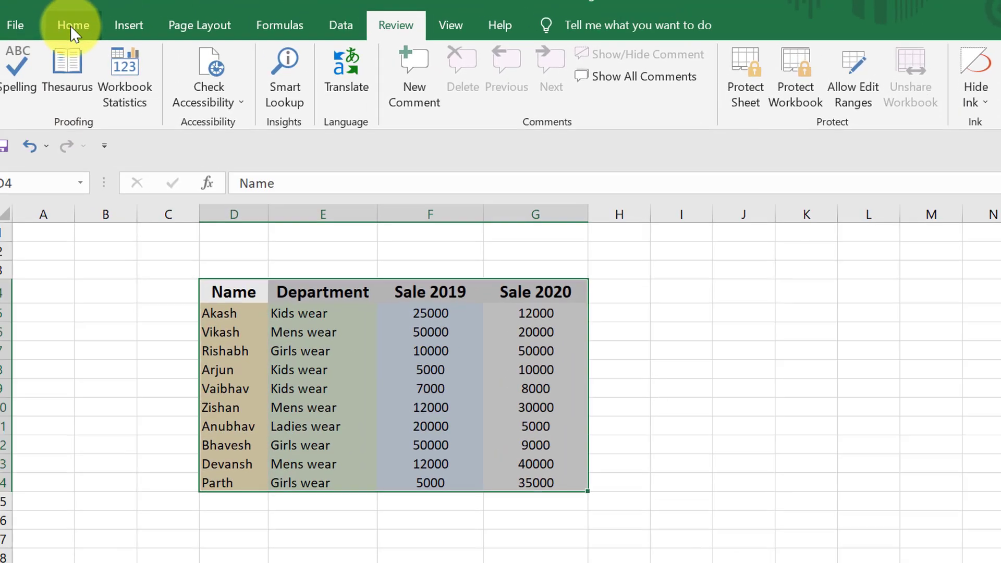
{"action": "left_click", "coordinate": [85, 33]}
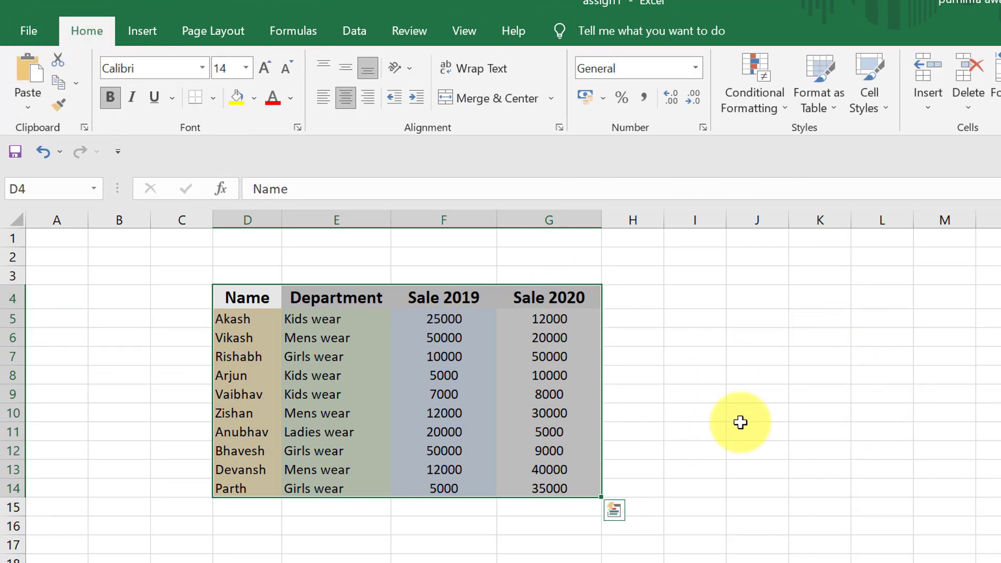
{"action": "left_click", "coordinate": [803, 104]}
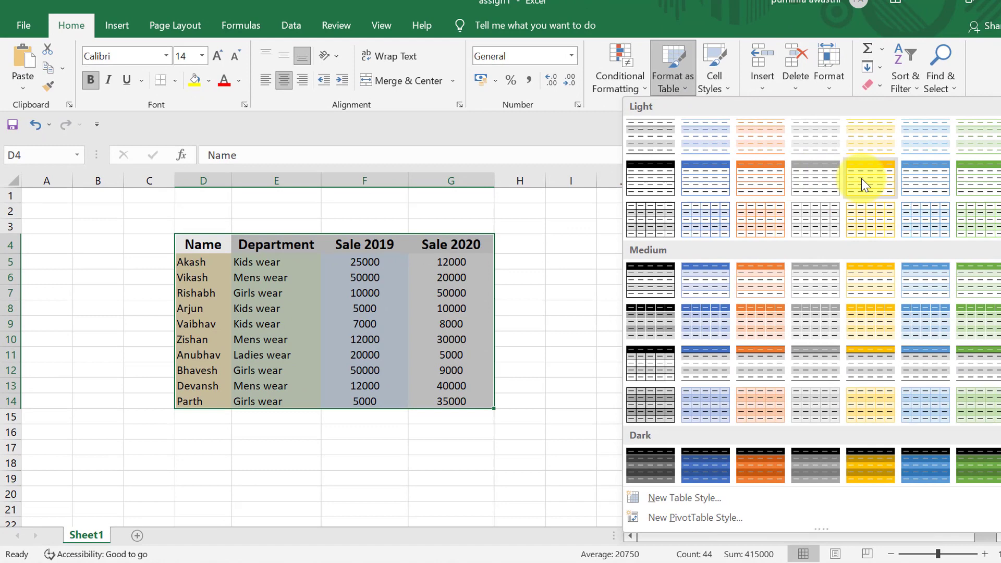
{"action": "left_click", "coordinate": [876, 182]}
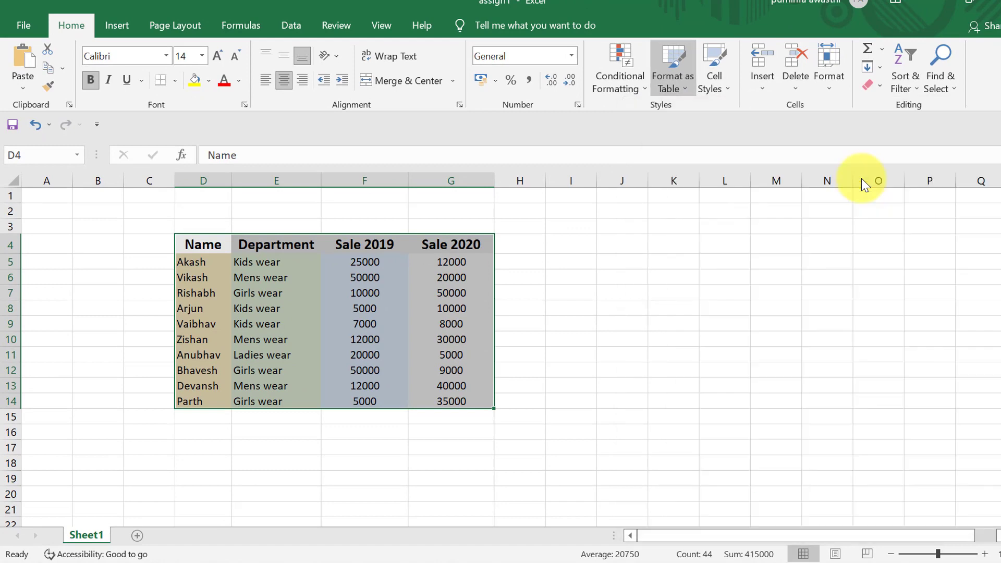
{"action": "left_click", "coordinate": [787, 210]}
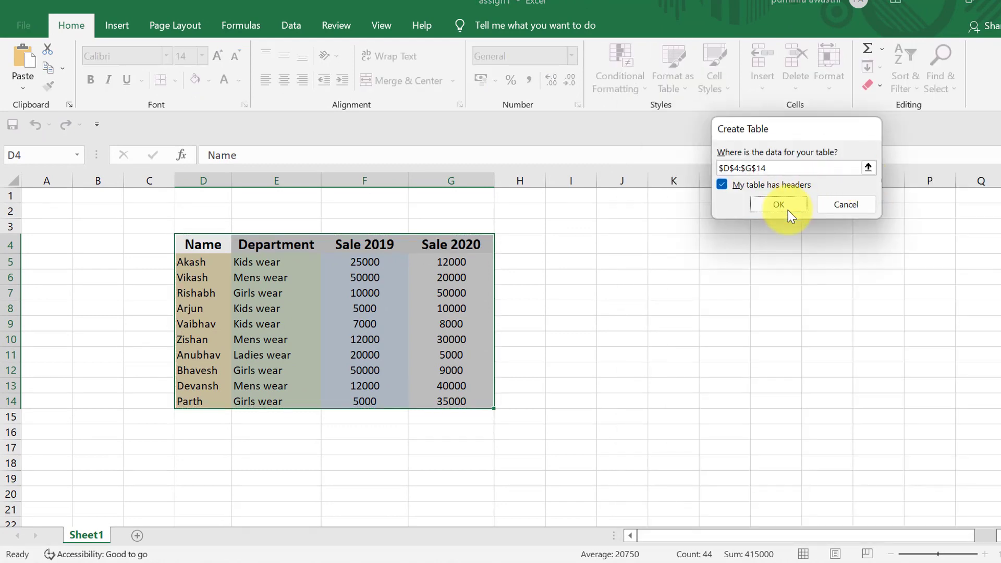
{"action": "left_click", "coordinate": [617, 349]}
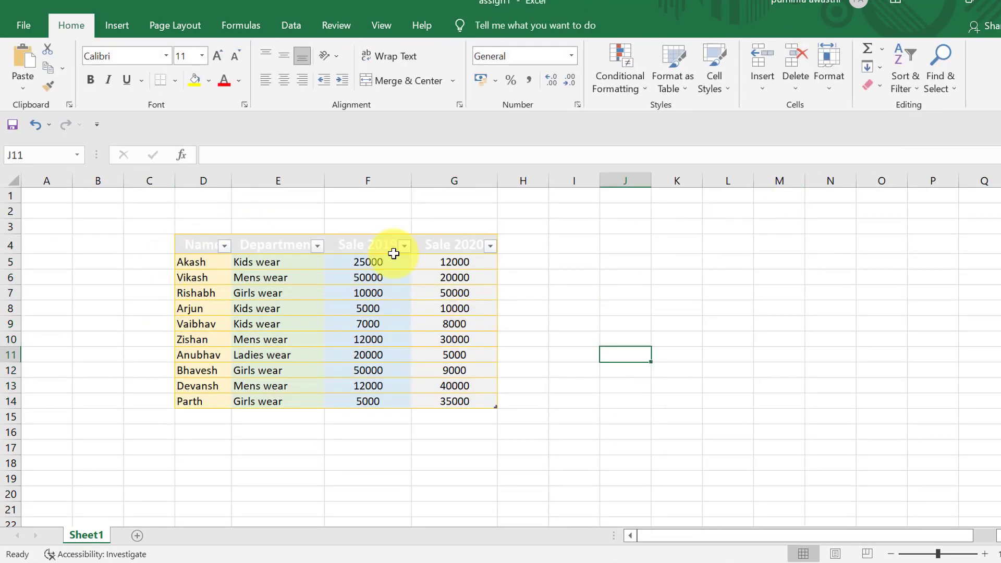
{"action": "left_click", "coordinate": [594, 310]}
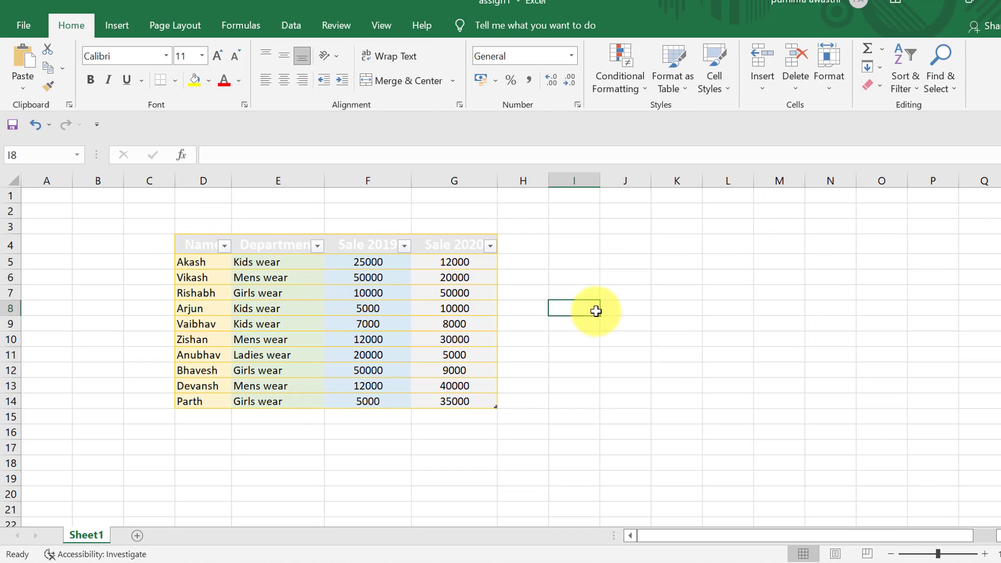
- Review Workbook Statistics, now listing 1 table and 44 cells with data, then close them
{"action": "left_click", "coordinate": [328, 25]}
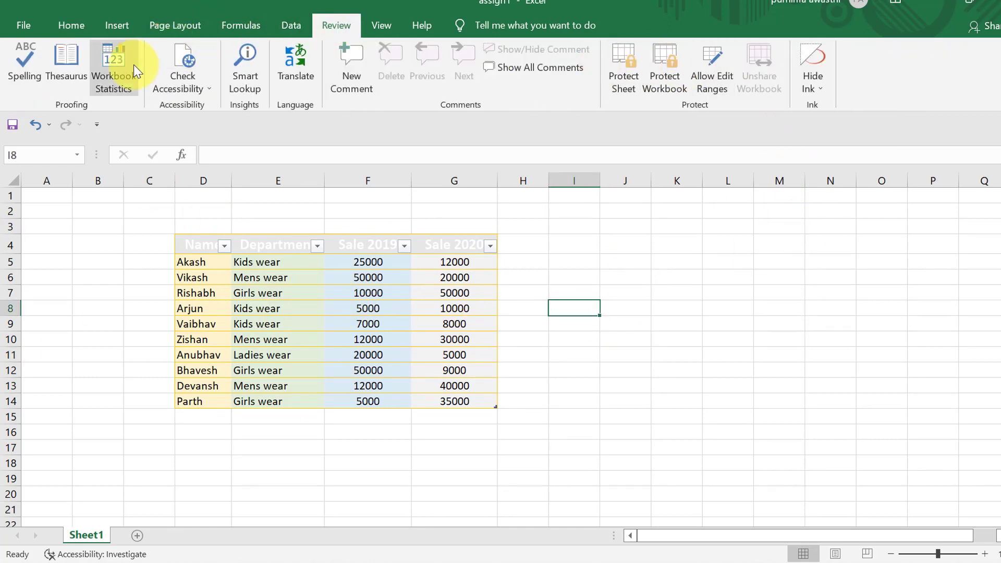
{"action": "left_click", "coordinate": [108, 77]}
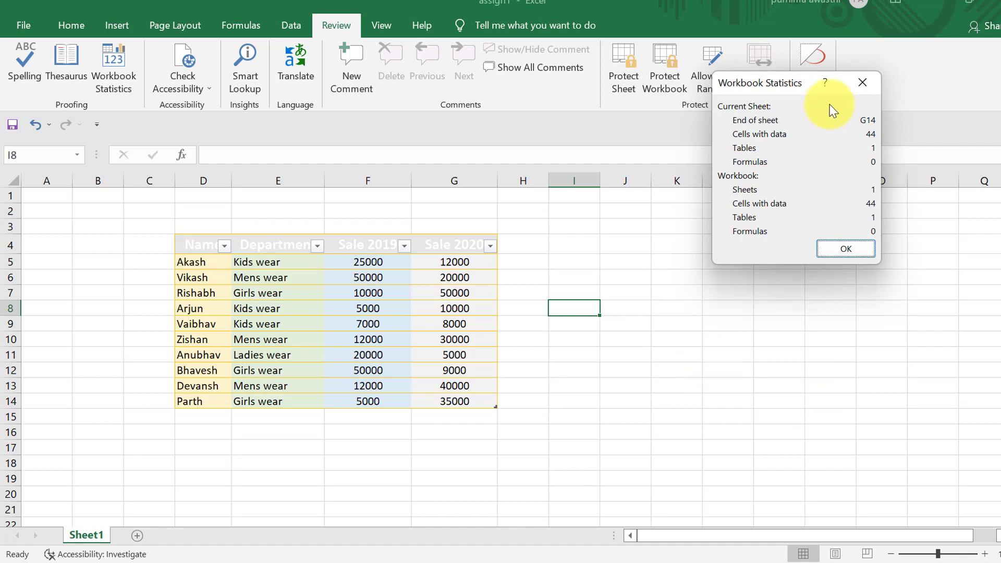
{"action": "left_click", "coordinate": [864, 82]}
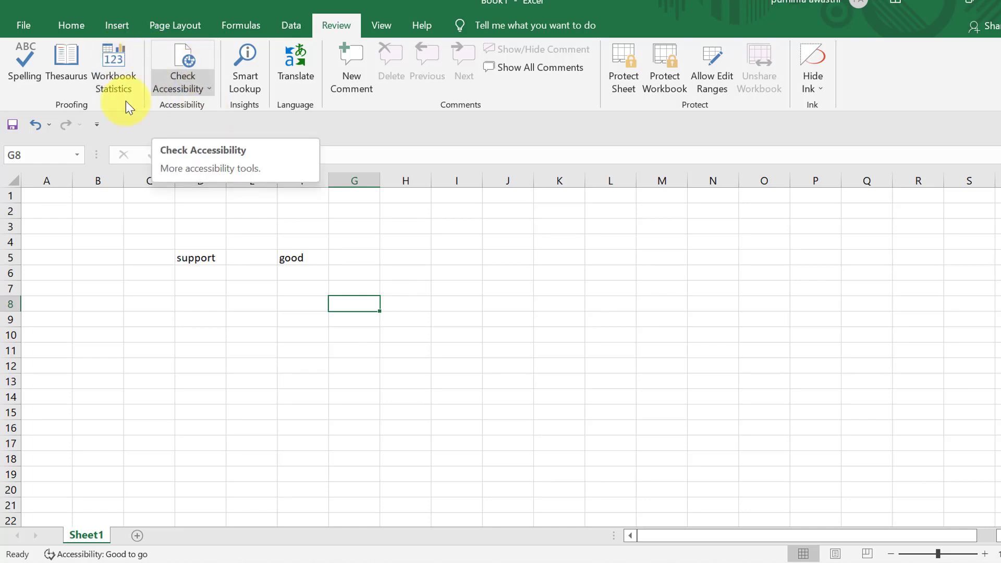
- Run Check Accessibility on the workbook, which finds no issues
{"action": "left_click", "coordinate": [294, 366]}
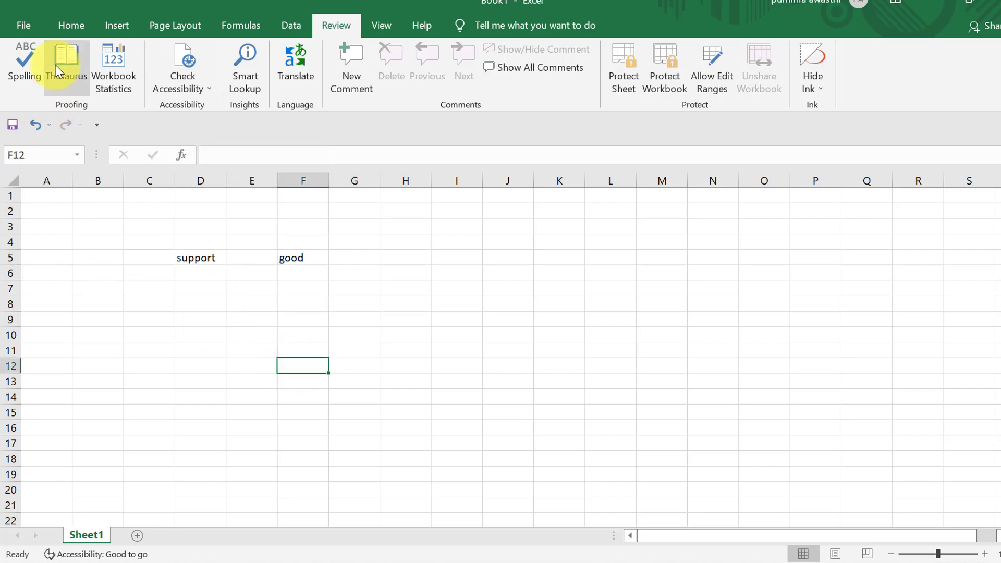
{"action": "left_click", "coordinate": [192, 62]}
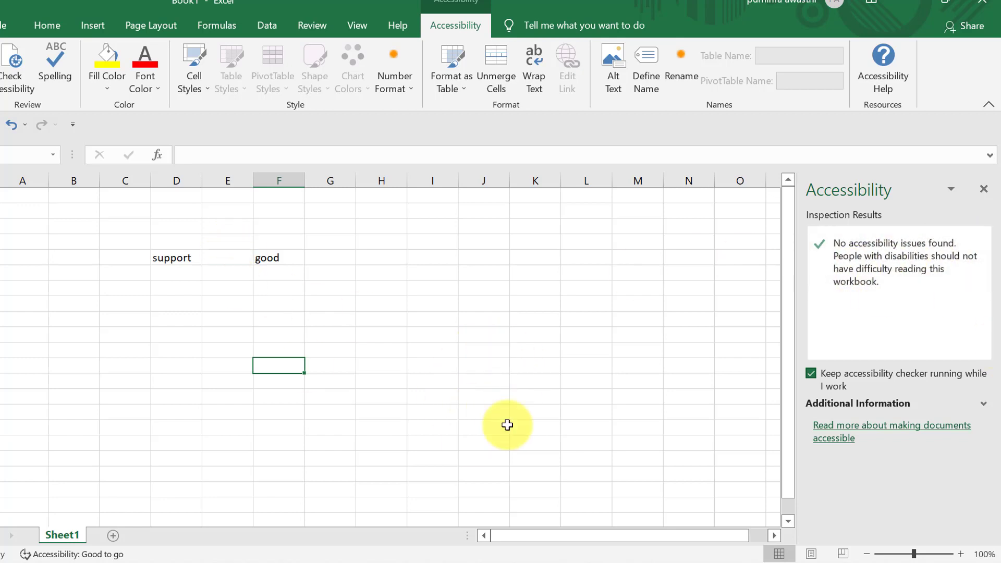
{"action": "left_click", "coordinate": [49, 24]}
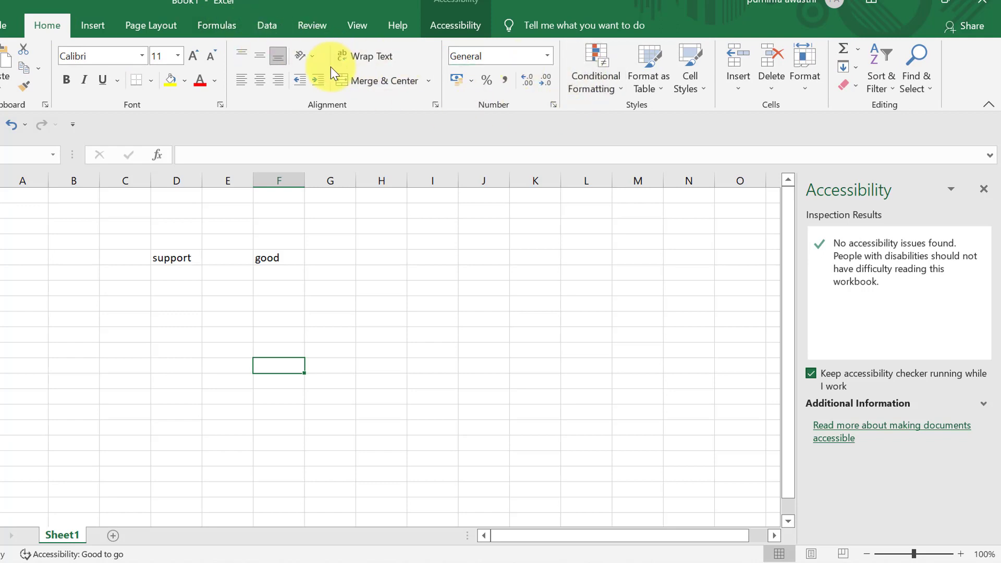
- Open the Shapes gallery under Insert > Illustrations
{"action": "left_click", "coordinate": [106, 22]}
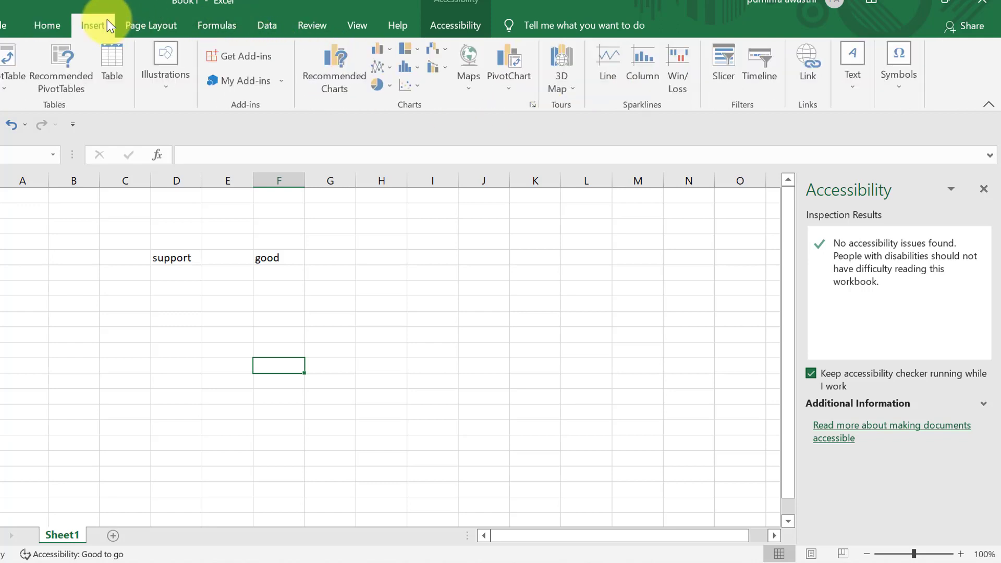
{"action": "left_click", "coordinate": [155, 84]}
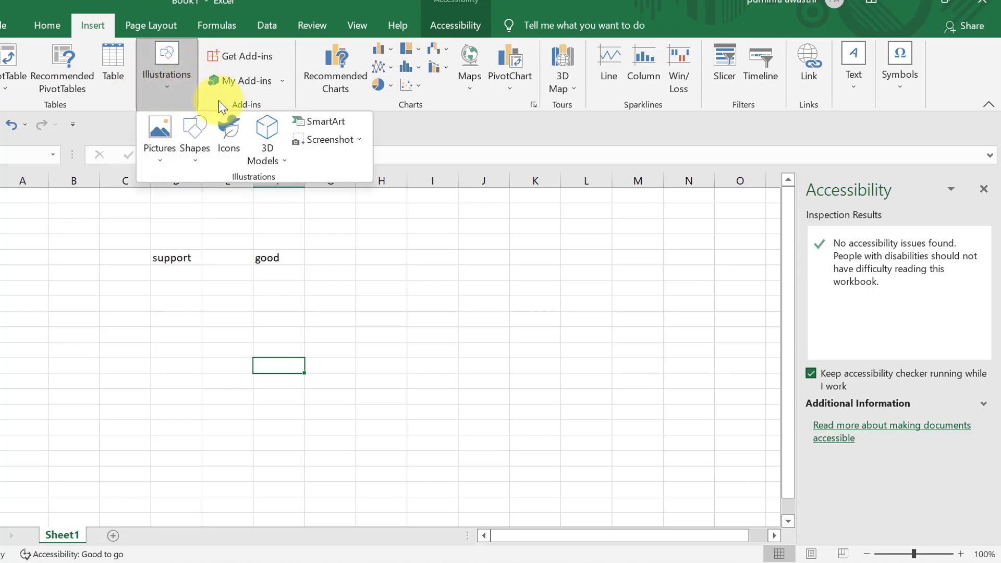
{"action": "left_click", "coordinate": [194, 145]}
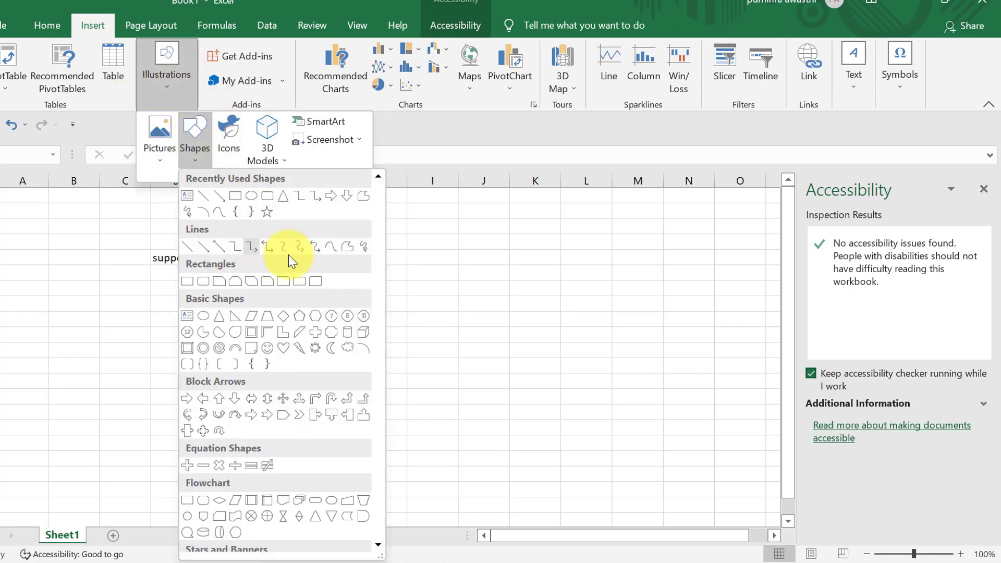
- Draw a hexagon shape to the right of 'good'
{"action": "left_click", "coordinate": [323, 315]}
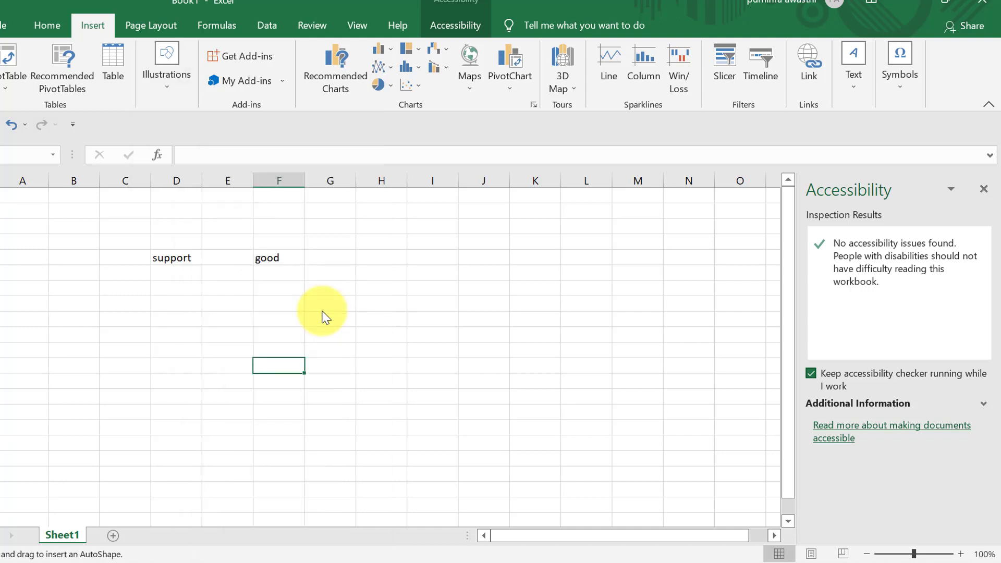
{"action": "left_click_drag", "start_coordinate": [355, 206], "coordinate": [459, 293]}
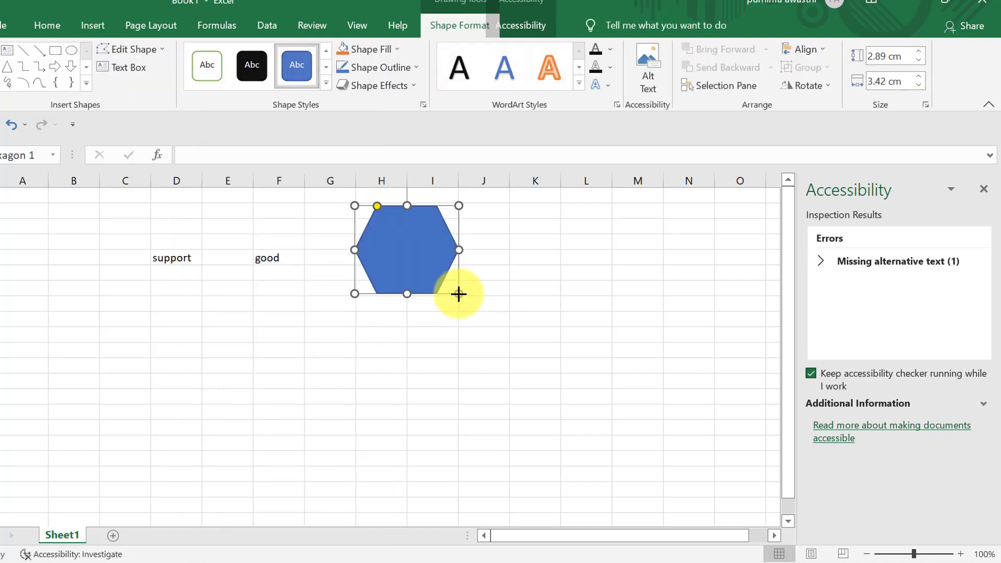
{"action": "left_click", "coordinate": [526, 444]}
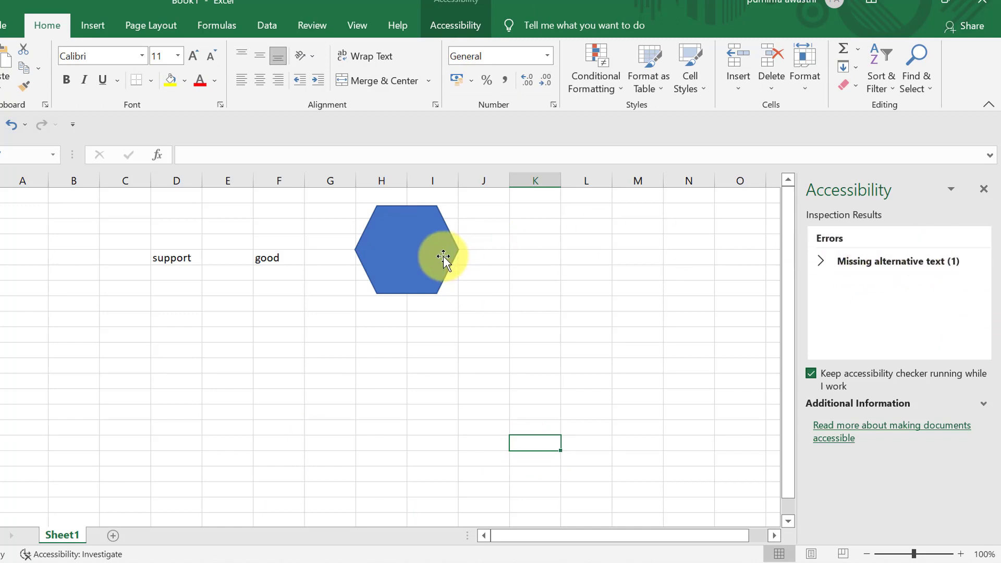
- Mark Hexagon 1 as decorative to fix missing alt text, then close the checker
{"action": "left_click", "coordinate": [933, 260]}
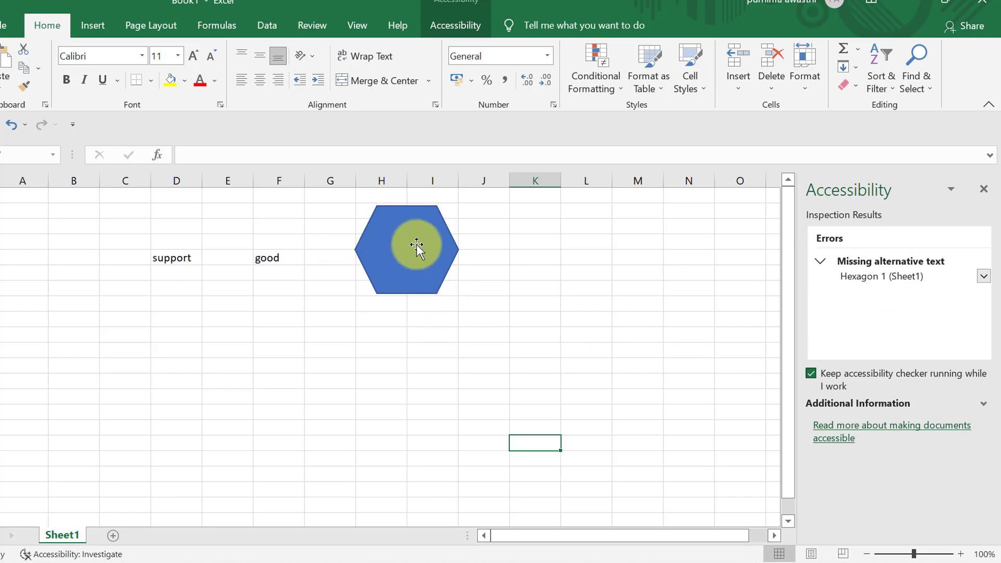
{"action": "left_click", "coordinate": [984, 276]}
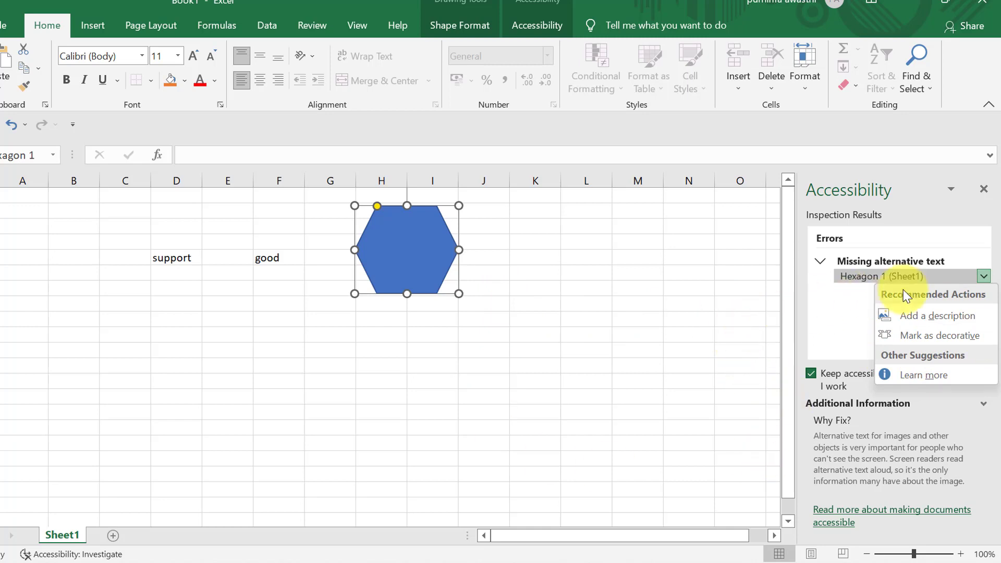
{"action": "left_click", "coordinate": [946, 336]}
{"action": "left_click", "coordinate": [474, 376]}
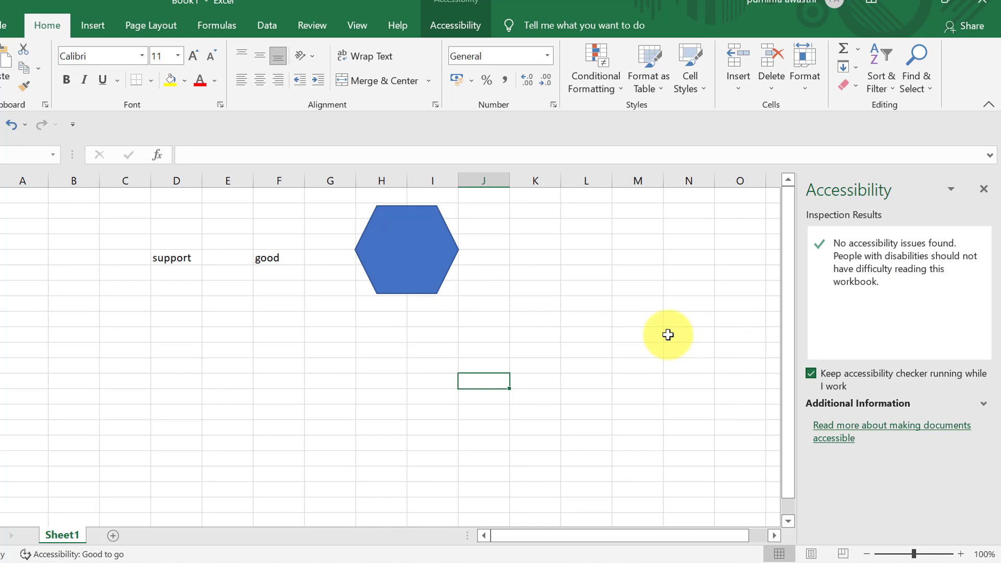
{"action": "left_click", "coordinate": [985, 189]}
{"action": "left_click", "coordinate": [430, 254]}
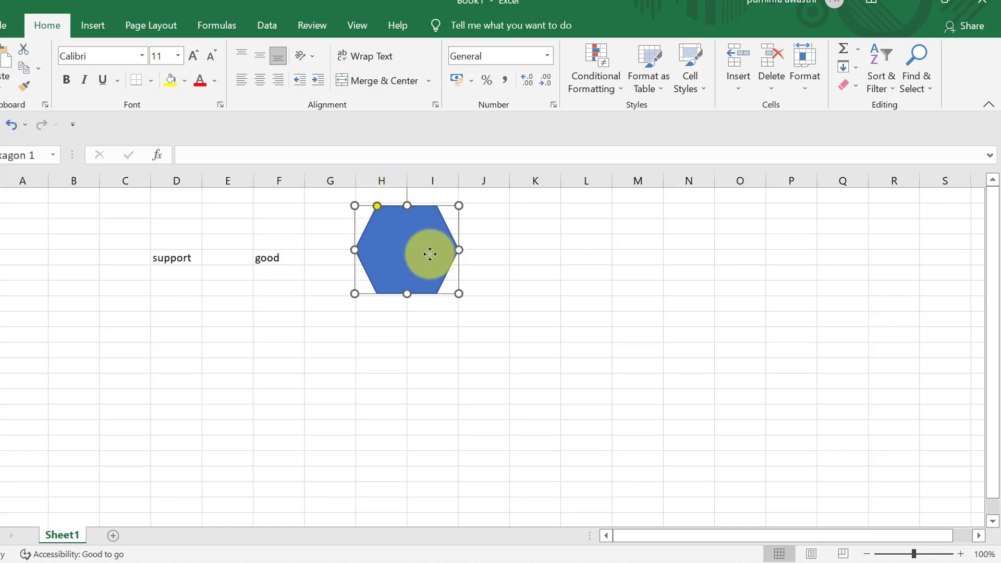
- Delete the hexagon and enter 'morning' in cell H6
{"action": "key", "text": "Delete"}
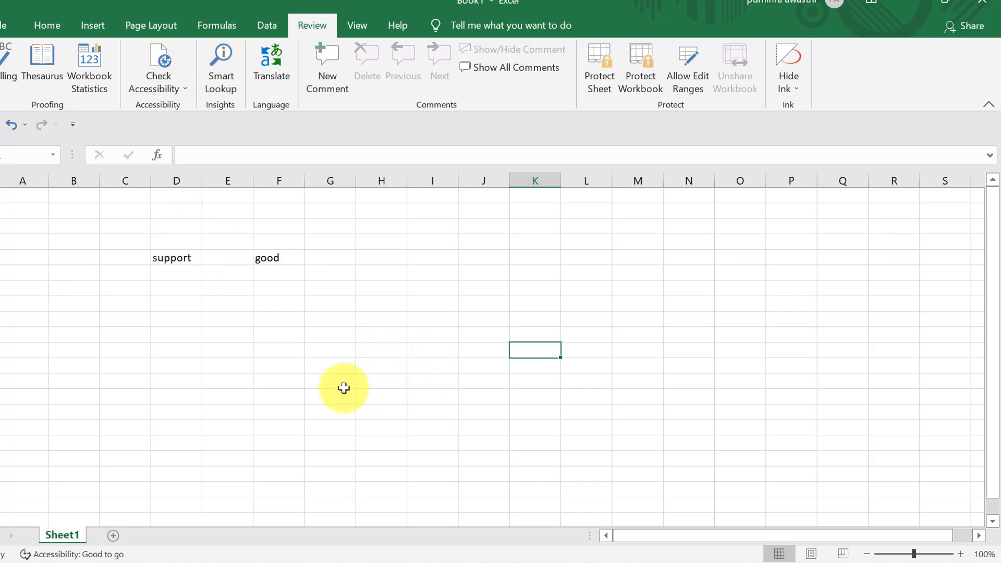
{"action": "left_click", "coordinate": [370, 269]}
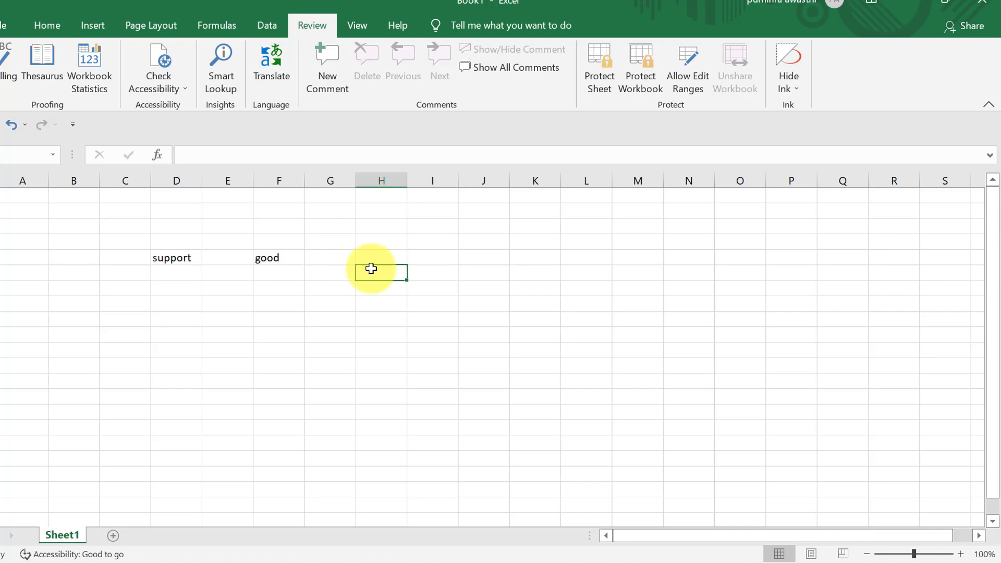
{"action": "type", "text": "morni"}
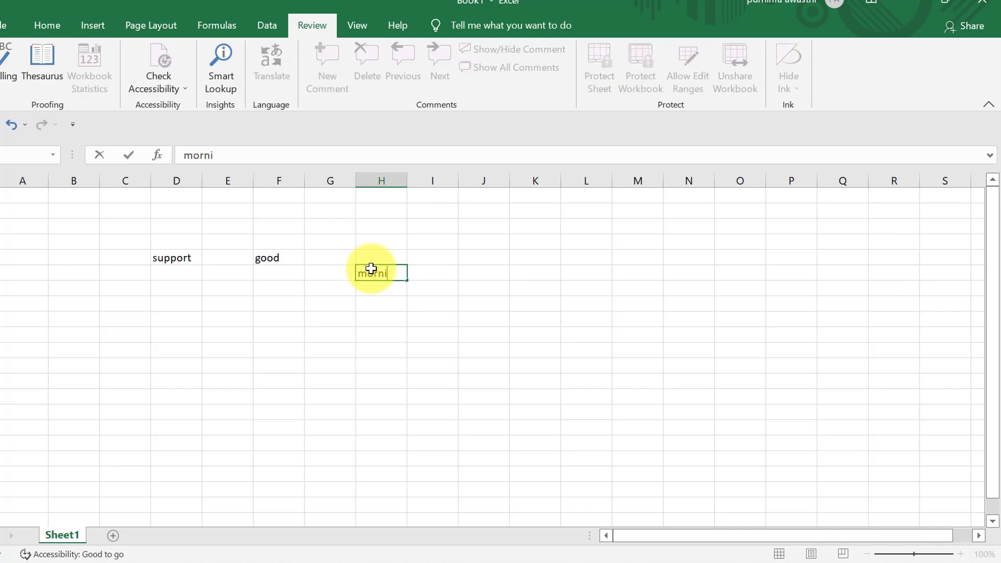
{"action": "type", "text": "ng"}
{"action": "left_click", "coordinate": [448, 385]}
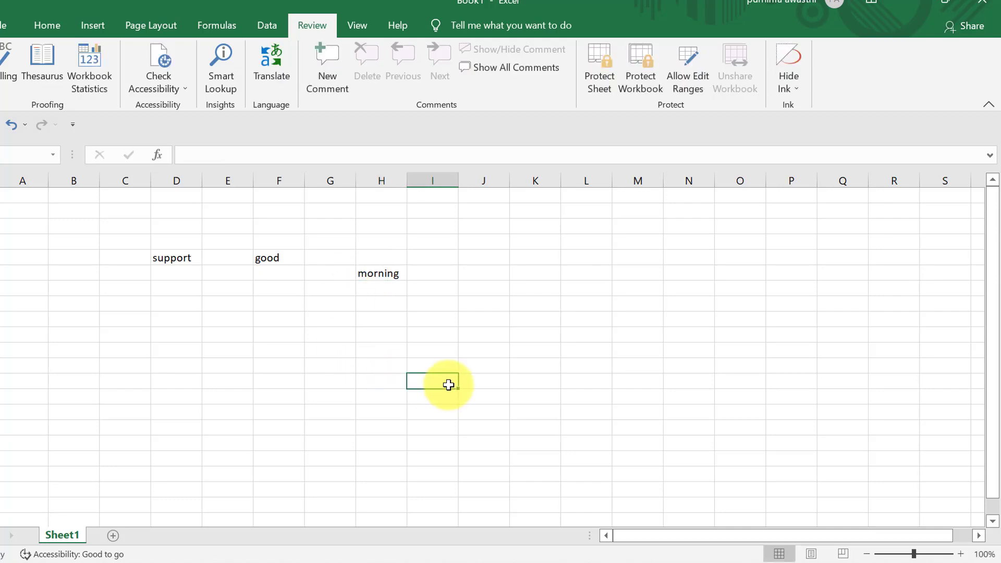
{"action": "left_click", "coordinate": [371, 275]}
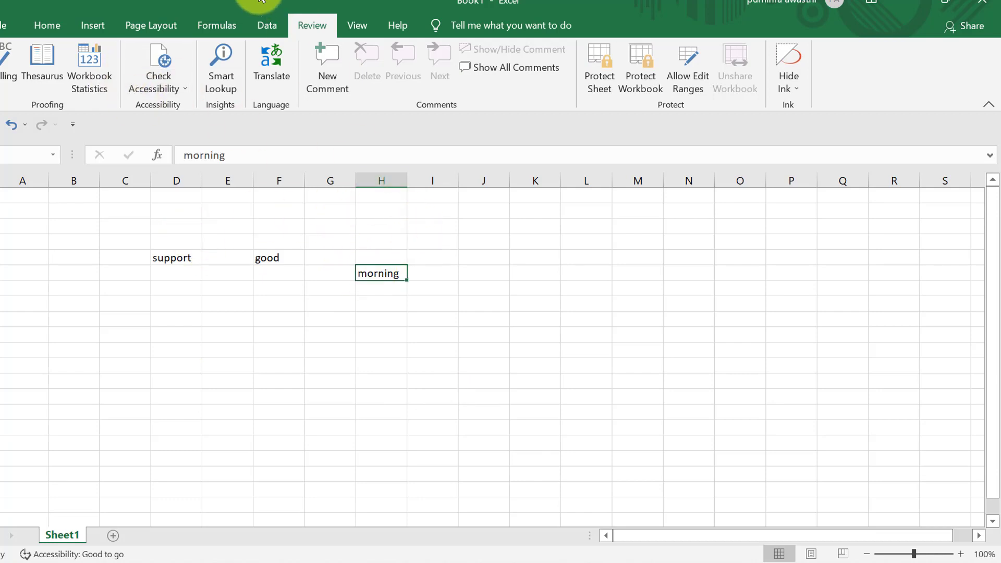
- Smart Lookup 'morning' and paste its sunset photo into the sheet at F7
{"action": "left_click", "coordinate": [211, 71]}
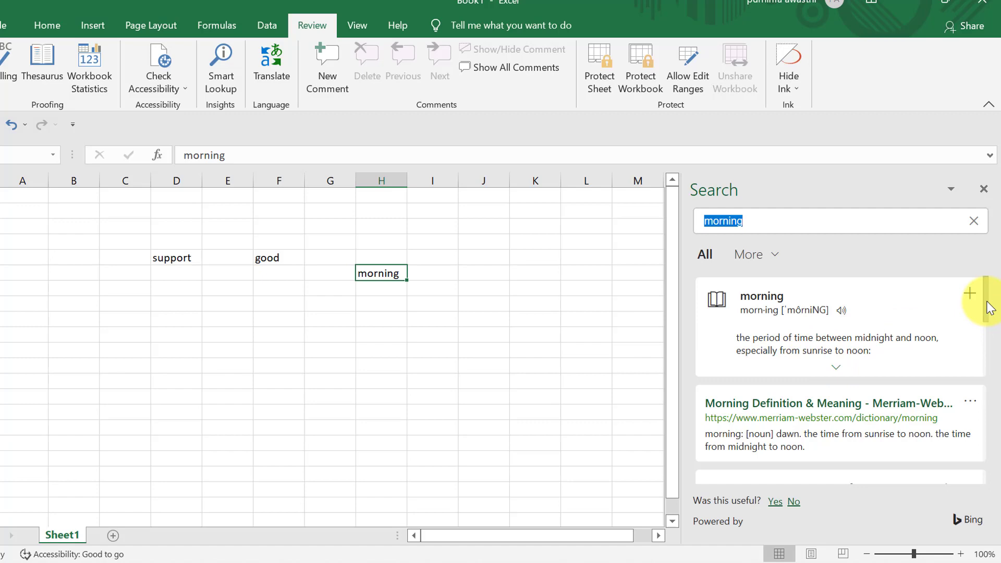
{"action": "left_click_drag", "start_coordinate": [990, 307], "coordinate": [993, 405]}
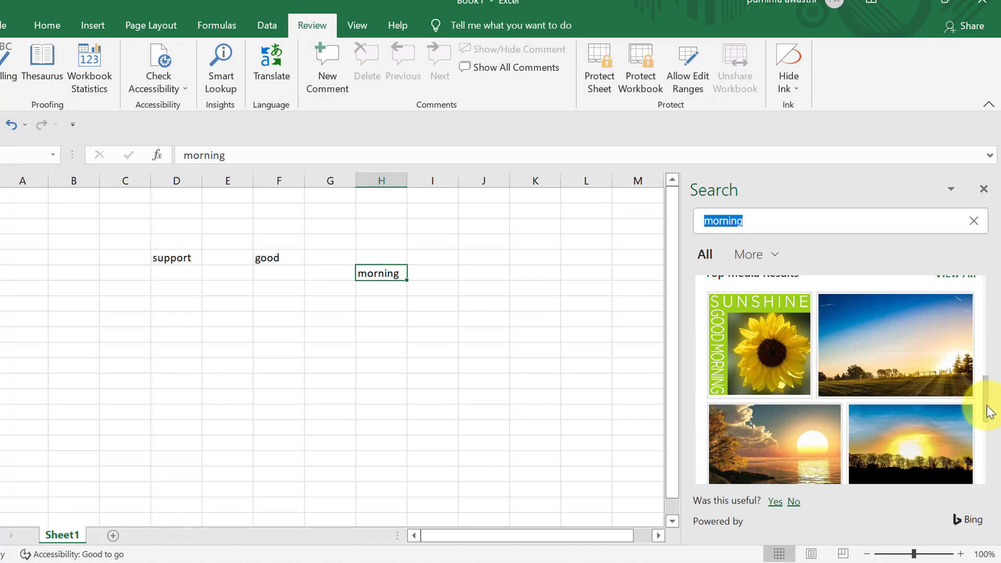
{"action": "left_click_drag", "start_coordinate": [986, 409], "coordinate": [985, 409]}
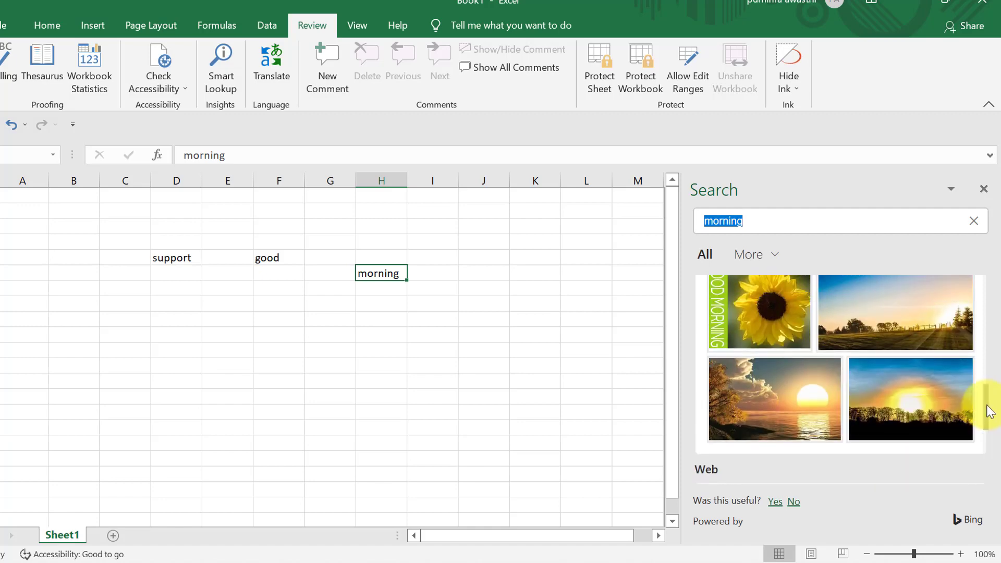
{"action": "left_click", "coordinate": [792, 426]}
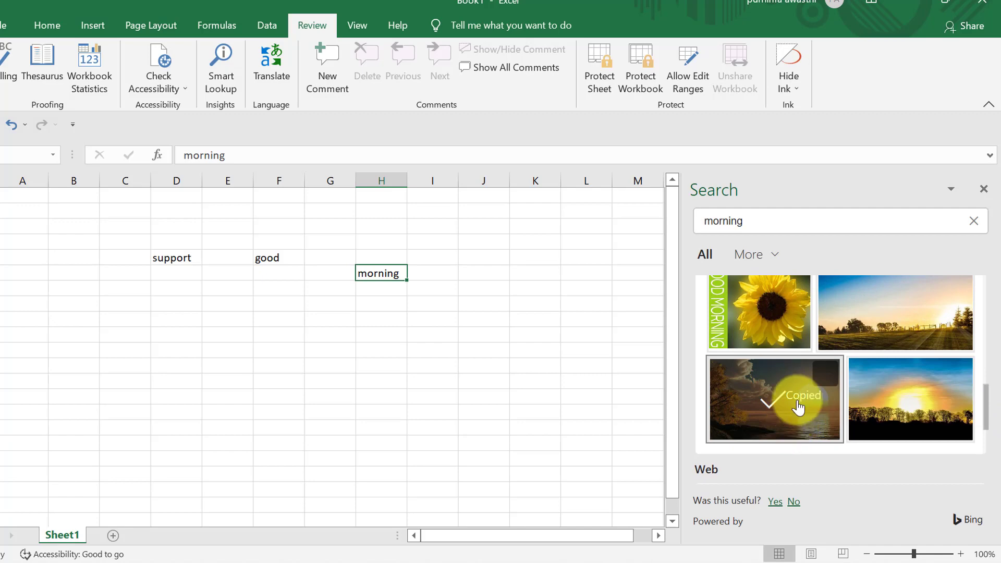
{"action": "left_click", "coordinate": [273, 303]}
{"action": "key", "text": "ctrl+v"}
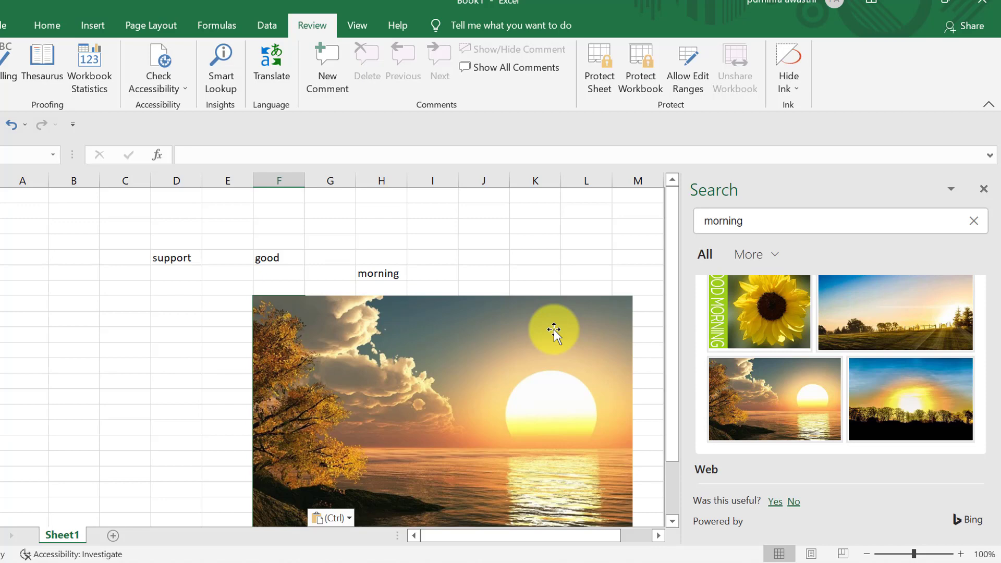
- Close the lookup results and delete the pasted sunset picture
{"action": "left_click", "coordinate": [984, 186]}
{"action": "left_click", "coordinate": [420, 439]}
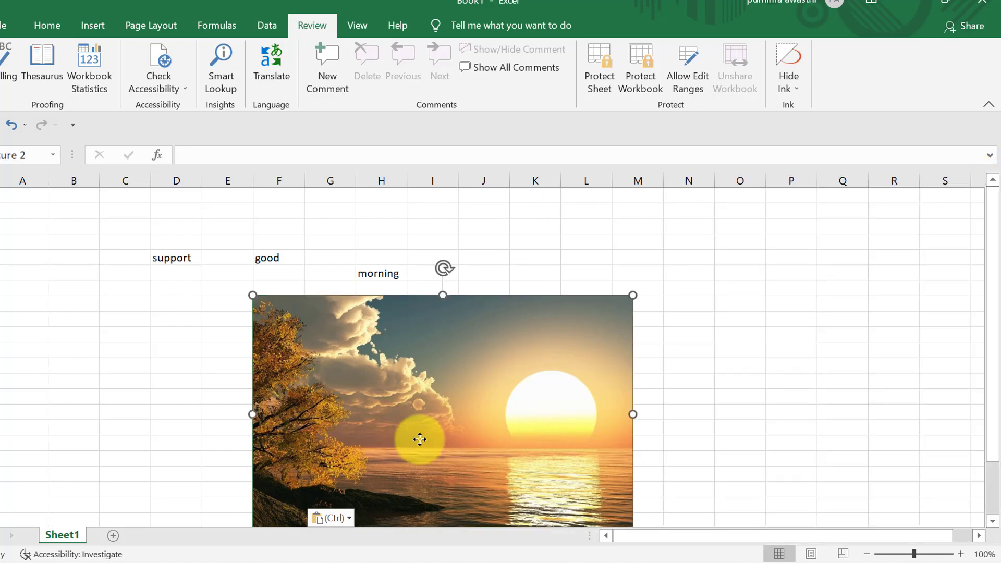
{"action": "key", "text": "Delete"}
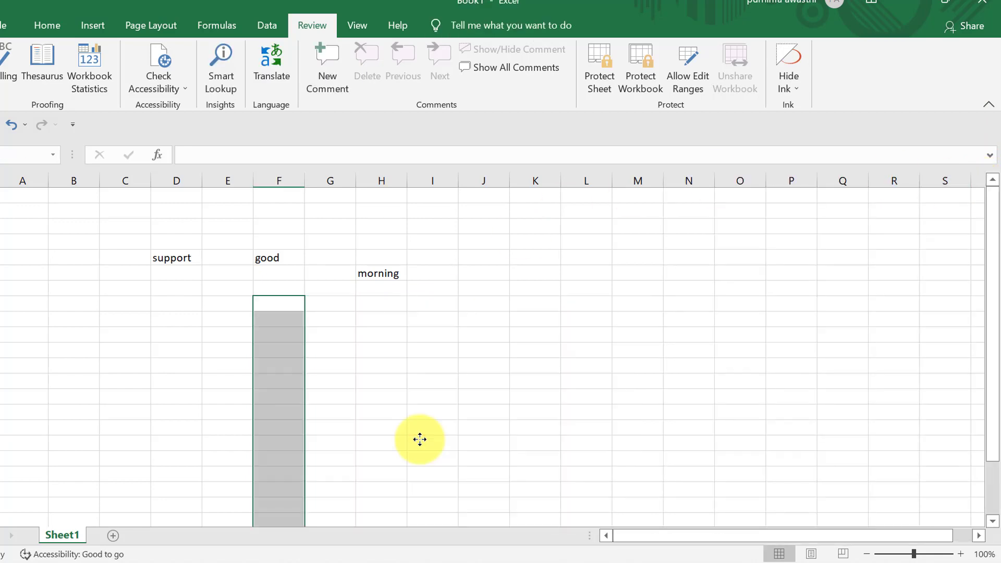
- Put 'when next video will come?' in E7 and translate it into Hindi
{"action": "left_click", "coordinate": [412, 396]}
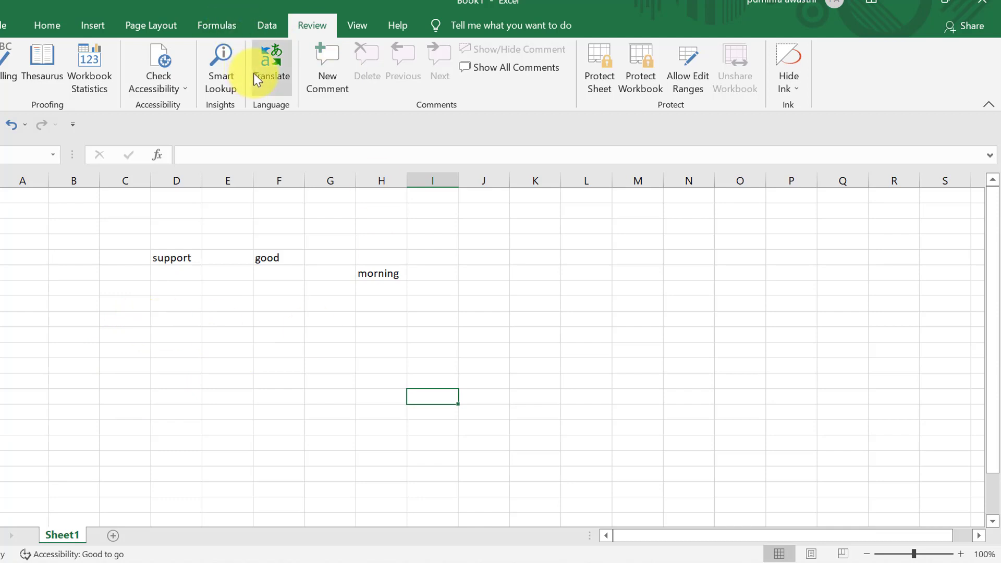
{"action": "left_click", "coordinate": [220, 304]}
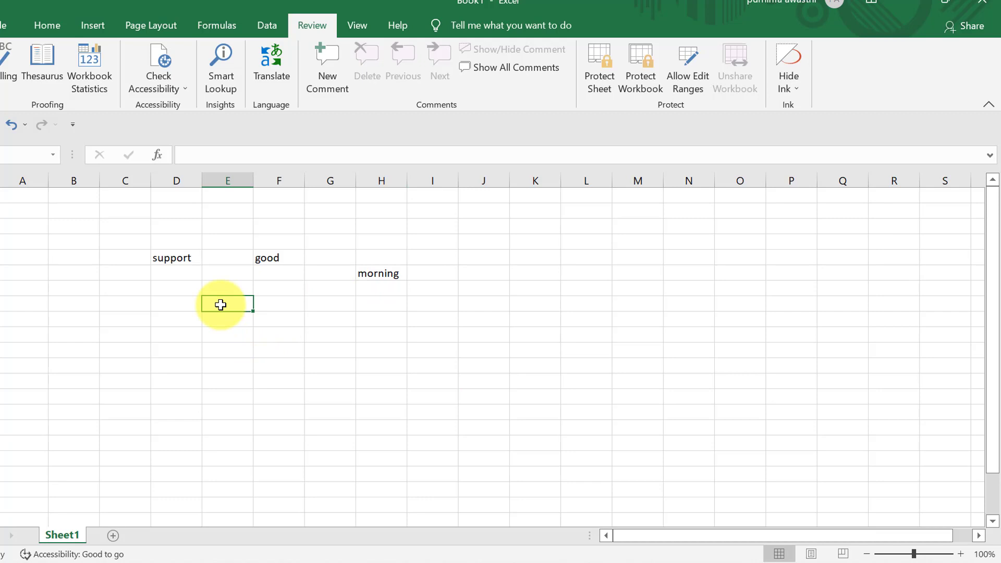
{"action": "type", "text": "when next video will come?"}
{"action": "left_click", "coordinate": [297, 441]}
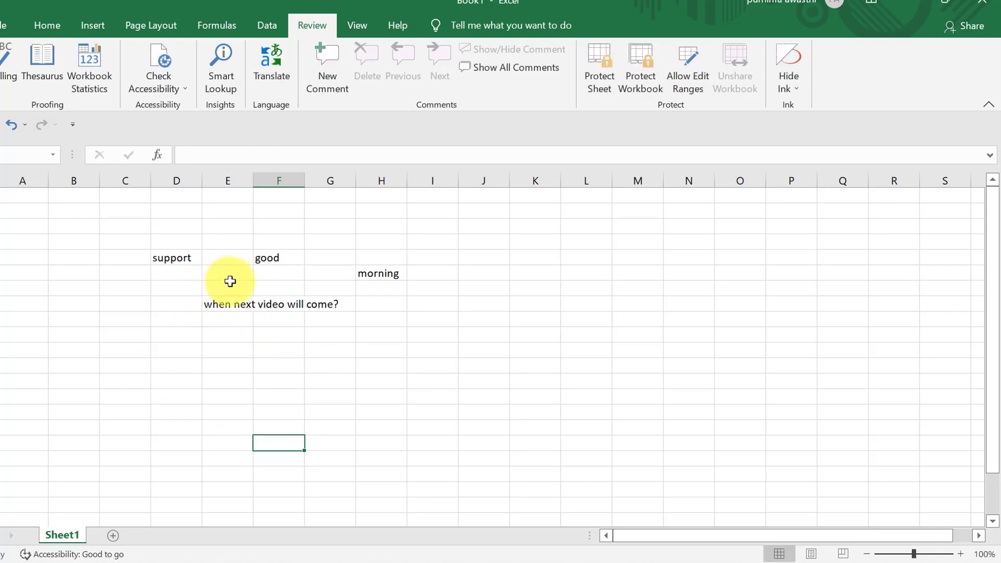
{"action": "left_click", "coordinate": [226, 303]}
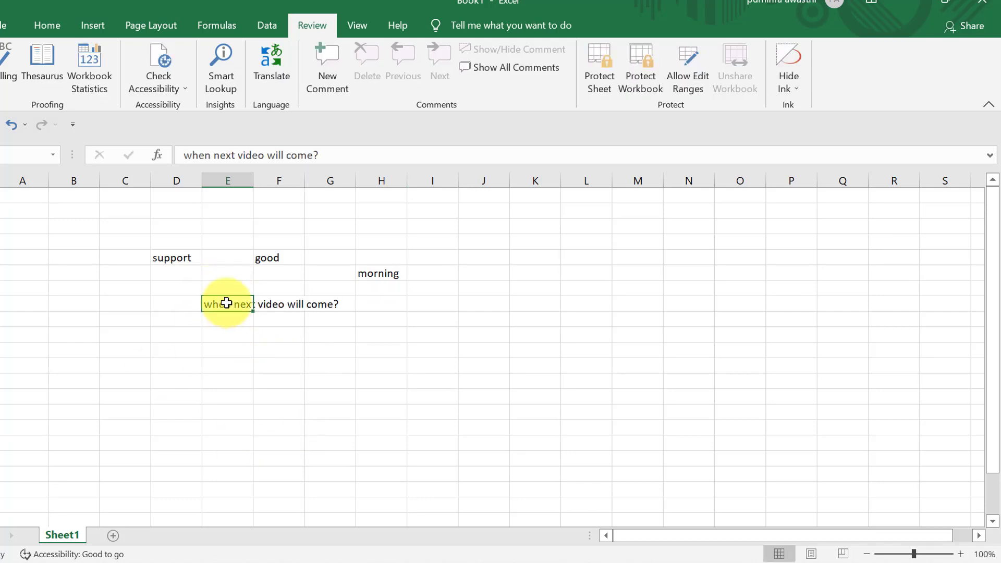
{"action": "left_click", "coordinate": [269, 81]}
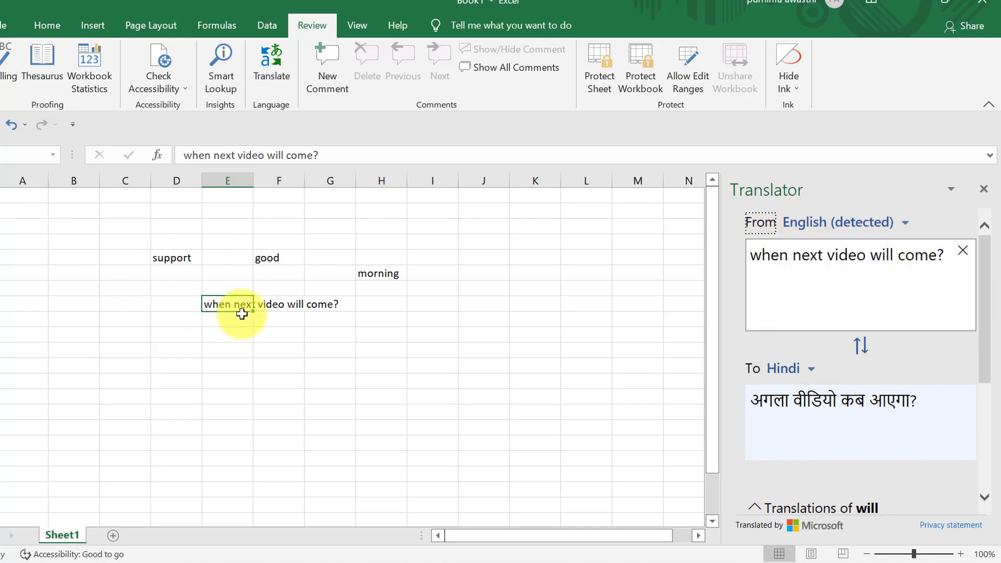
- Translate the question from English into Gujarati, then swap the source and target languages
{"action": "left_click", "coordinate": [906, 227]}
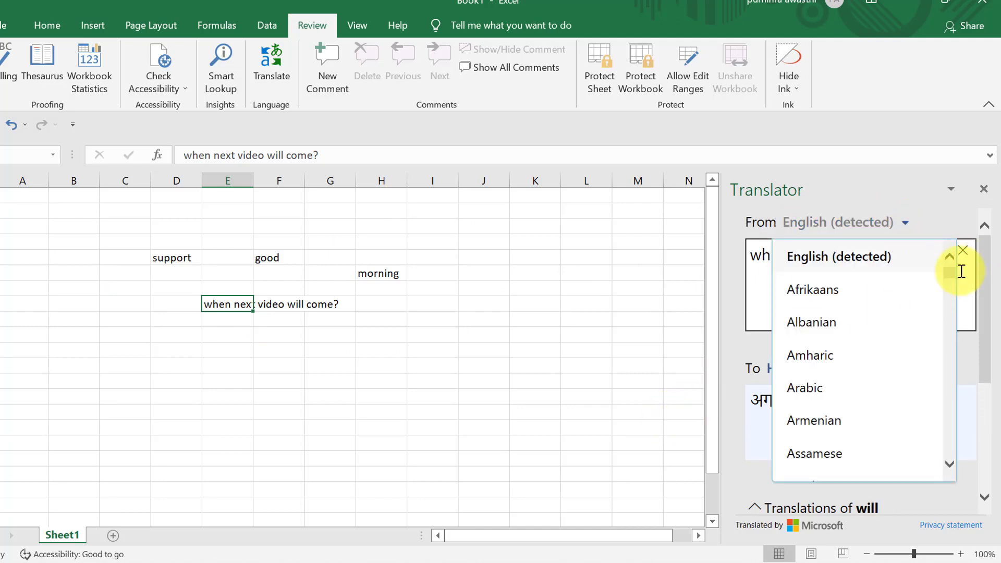
{"action": "left_click", "coordinate": [878, 265]}
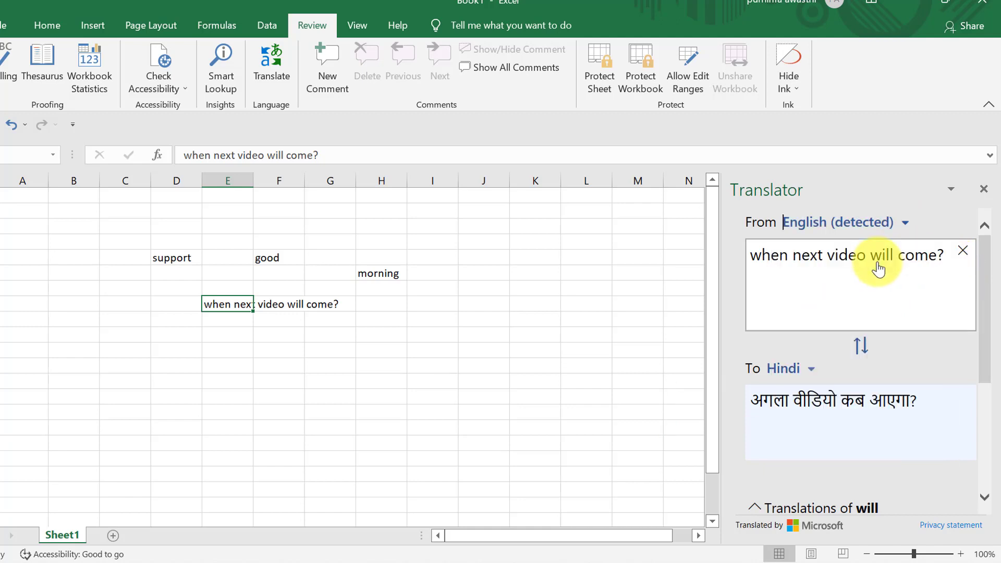
{"action": "left_click", "coordinate": [809, 374]}
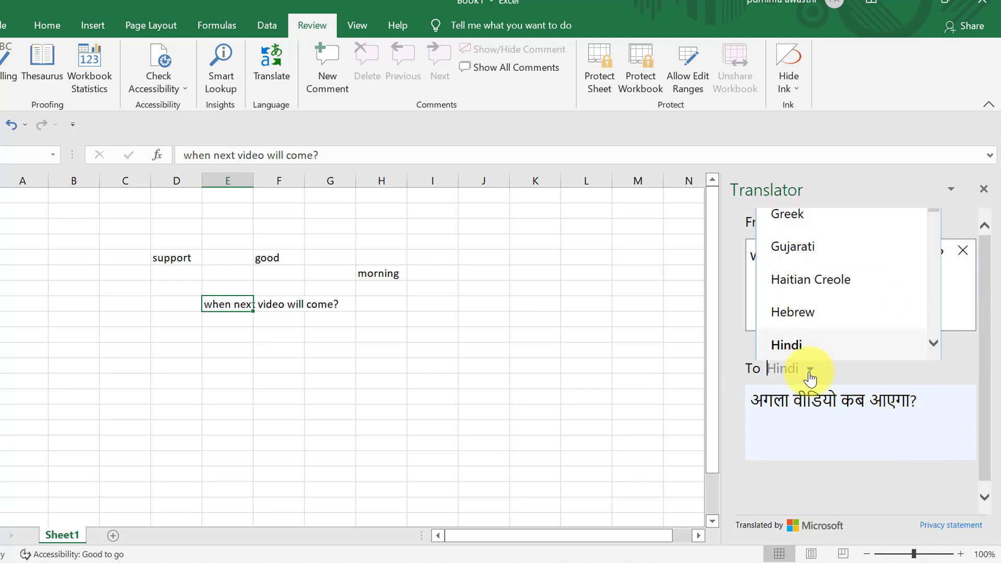
{"action": "left_click", "coordinate": [798, 255]}
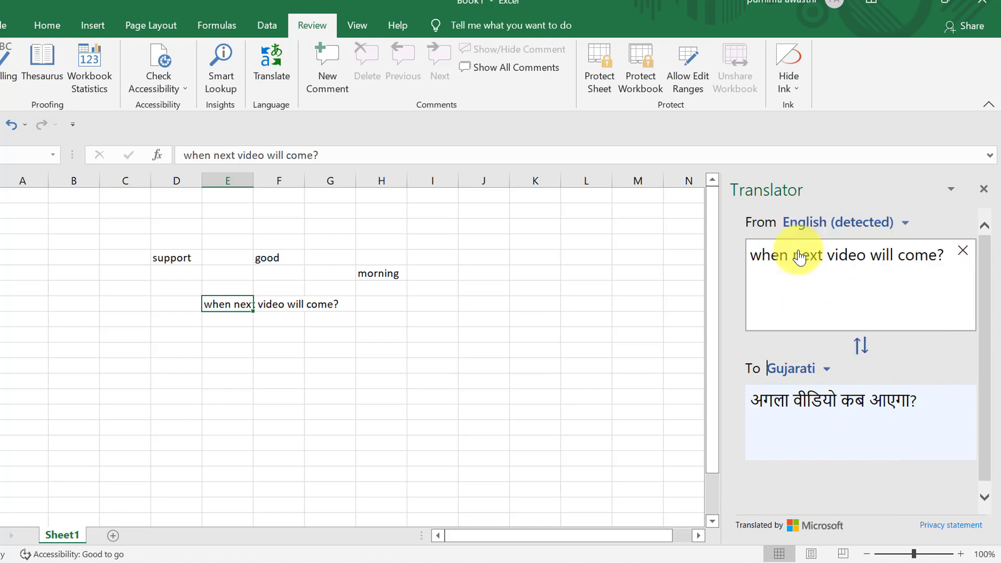
{"action": "left_click", "coordinate": [916, 395]}
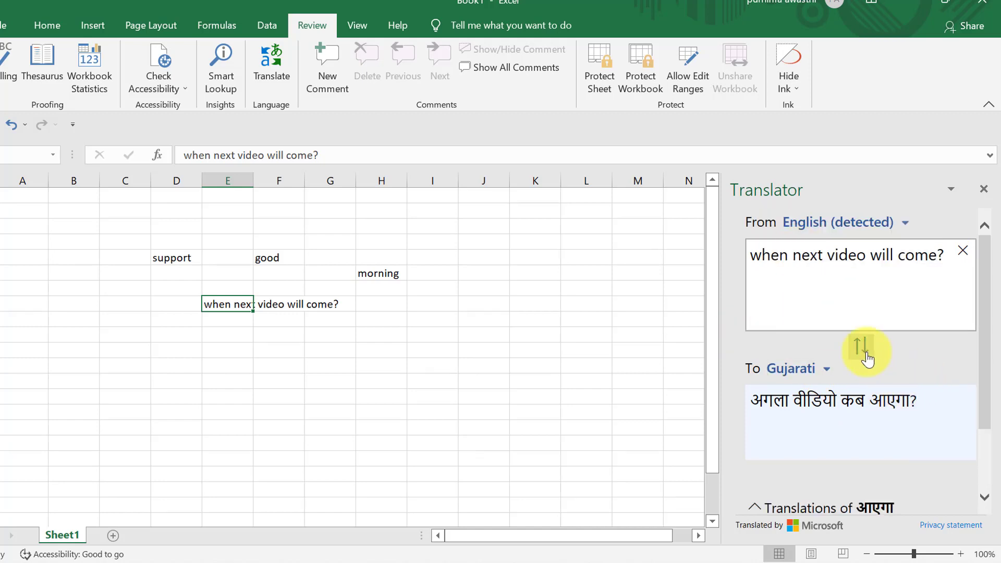
{"action": "left_click", "coordinate": [862, 347]}
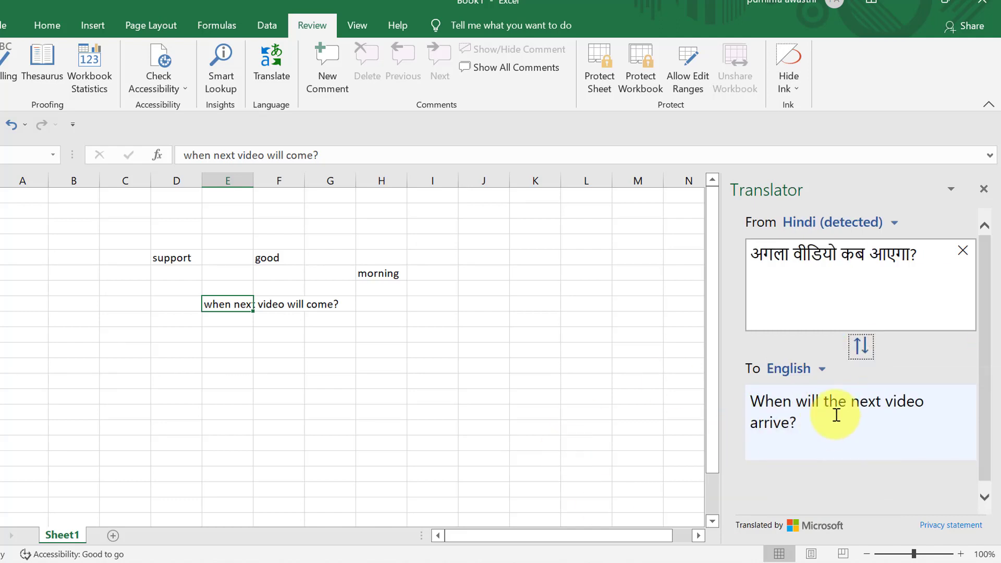
{"action": "left_click", "coordinate": [770, 401]}
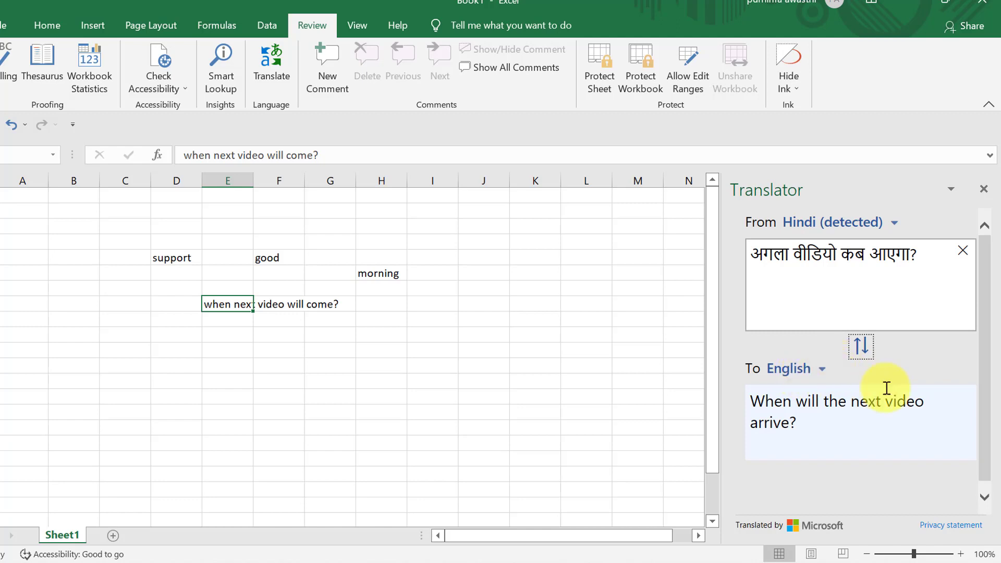
- Translate the text into Galician and close the Translator pane
{"action": "left_click", "coordinate": [823, 371]}
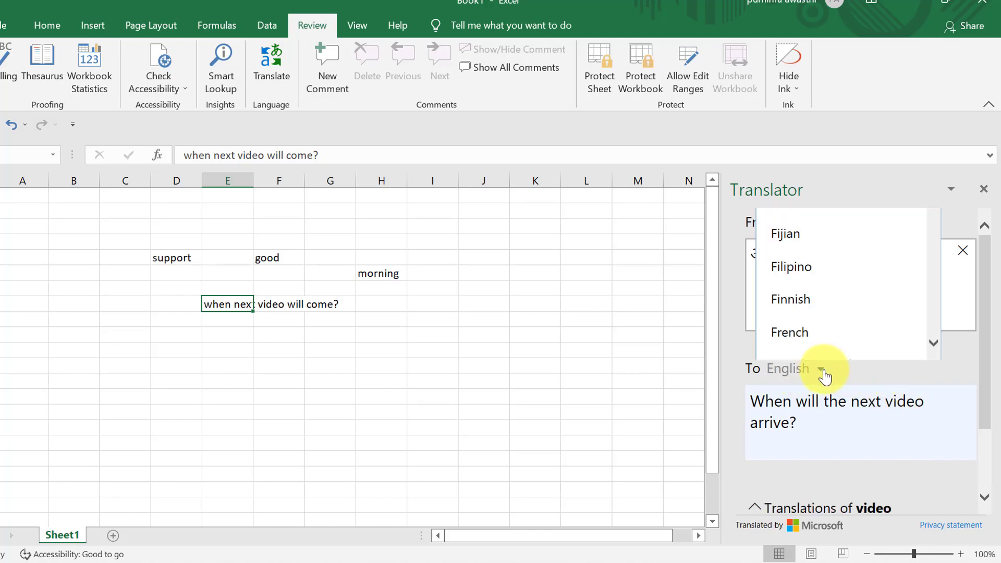
{"action": "left_click", "coordinate": [934, 342]}
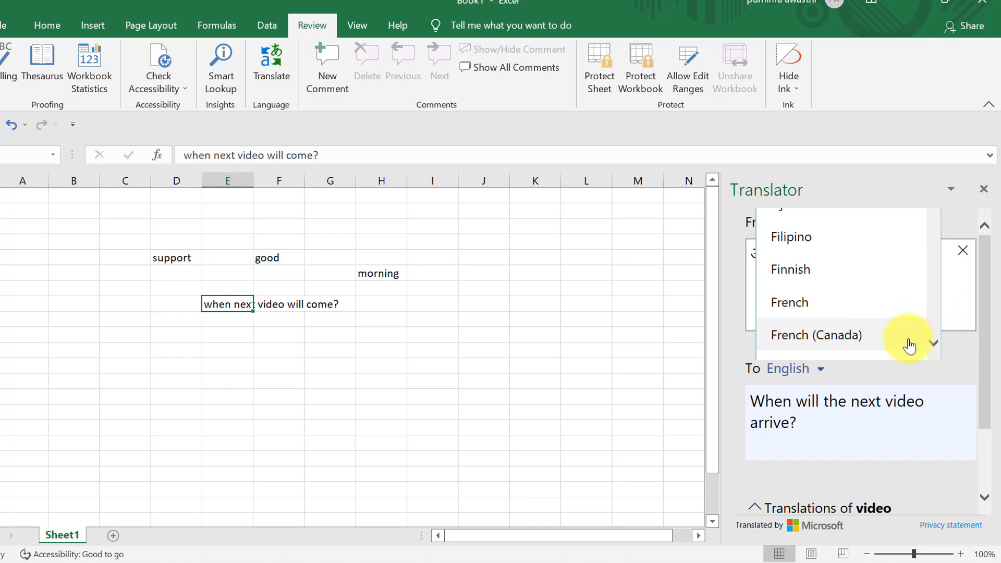
{"action": "left_click", "coordinate": [933, 341]}
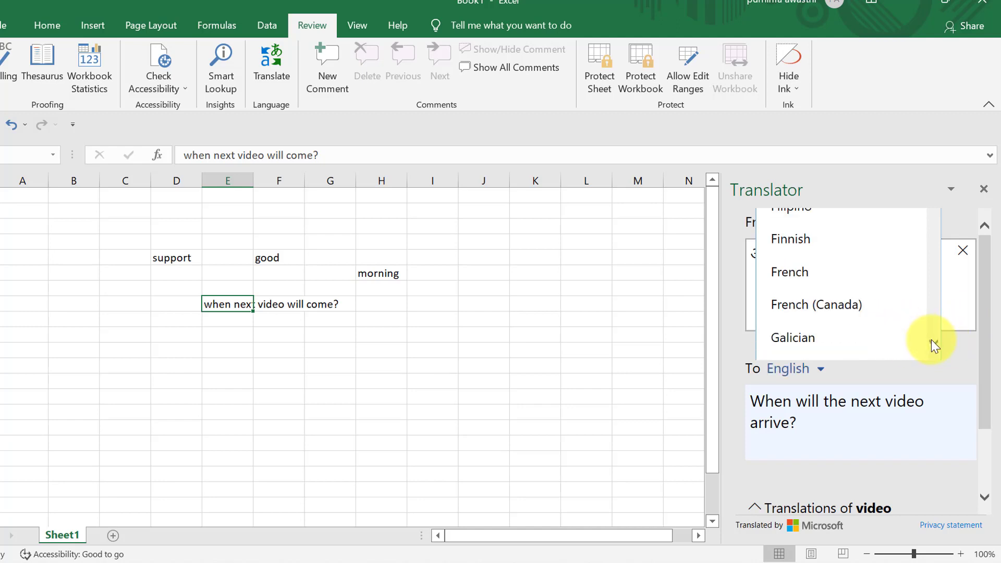
{"action": "left_click", "coordinate": [806, 342]}
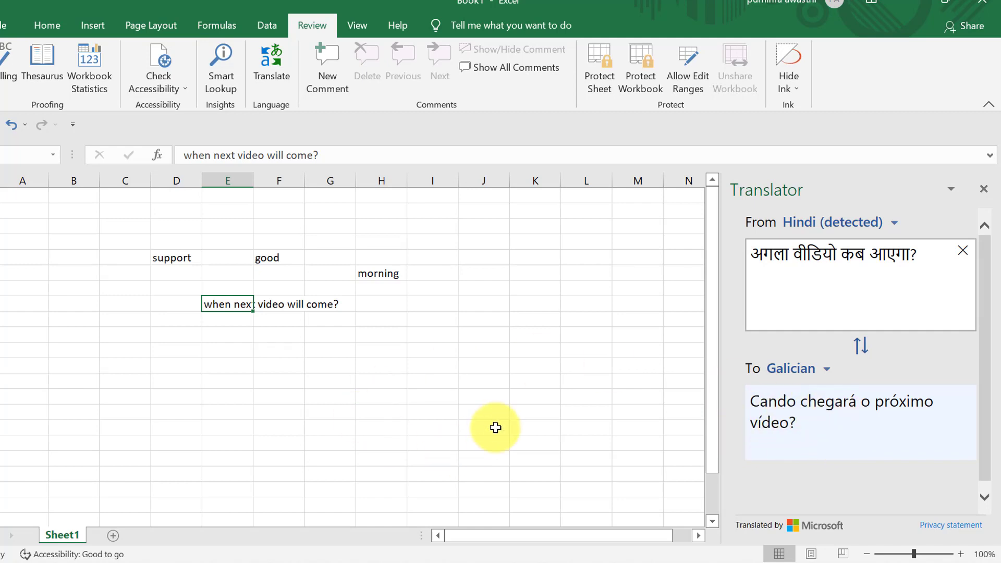
{"action": "left_click", "coordinate": [984, 192]}
{"action": "left_click", "coordinate": [637, 257]}
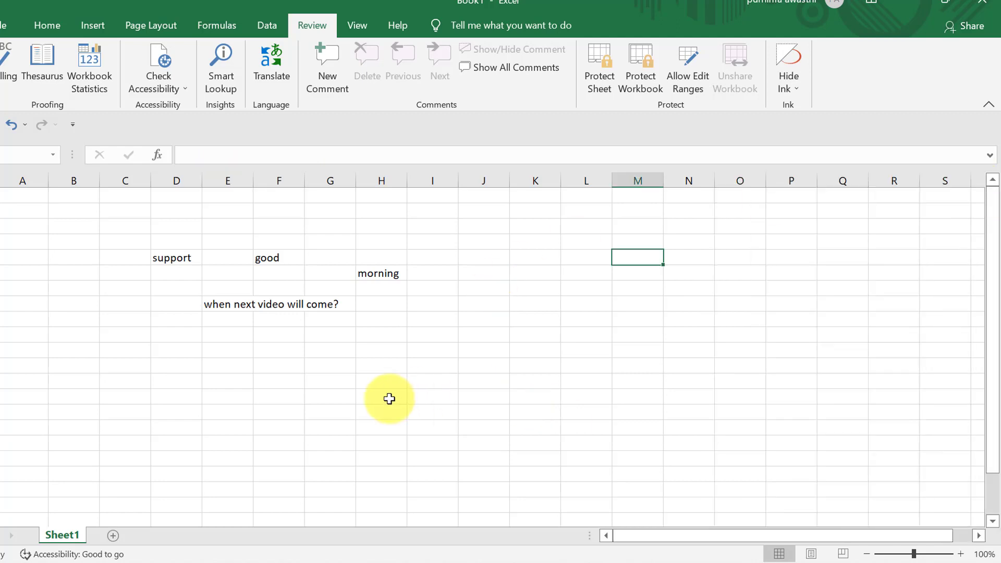
- Add a comment reading 'first' to the support cell D5
{"action": "left_click", "coordinate": [328, 380]}
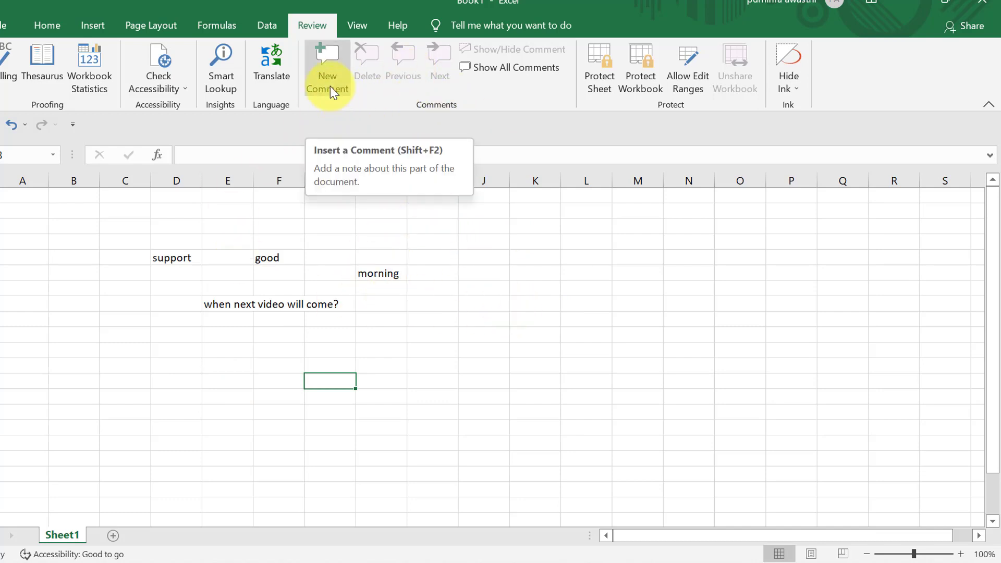
{"action": "left_click", "coordinate": [176, 260]}
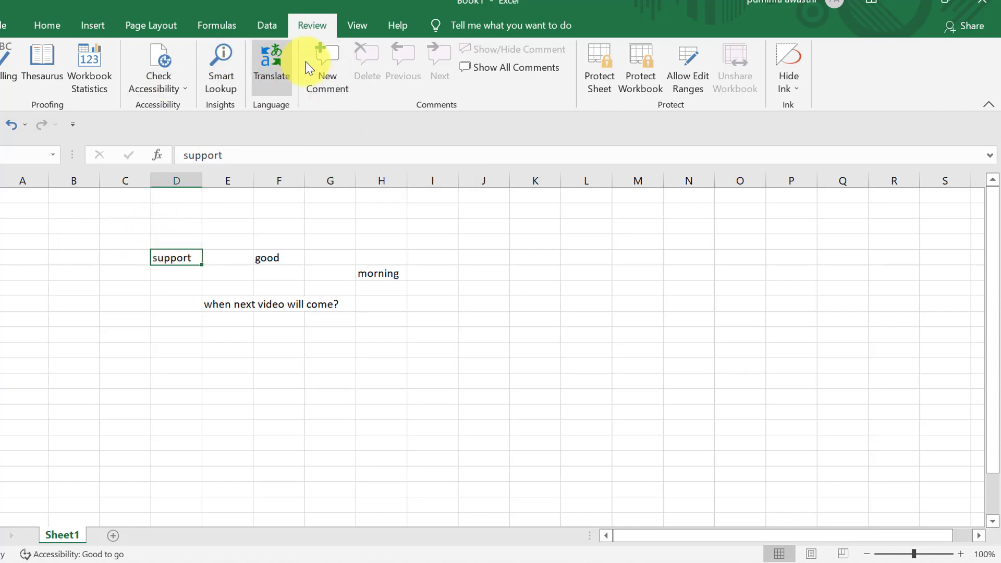
{"action": "left_click", "coordinate": [331, 62]}
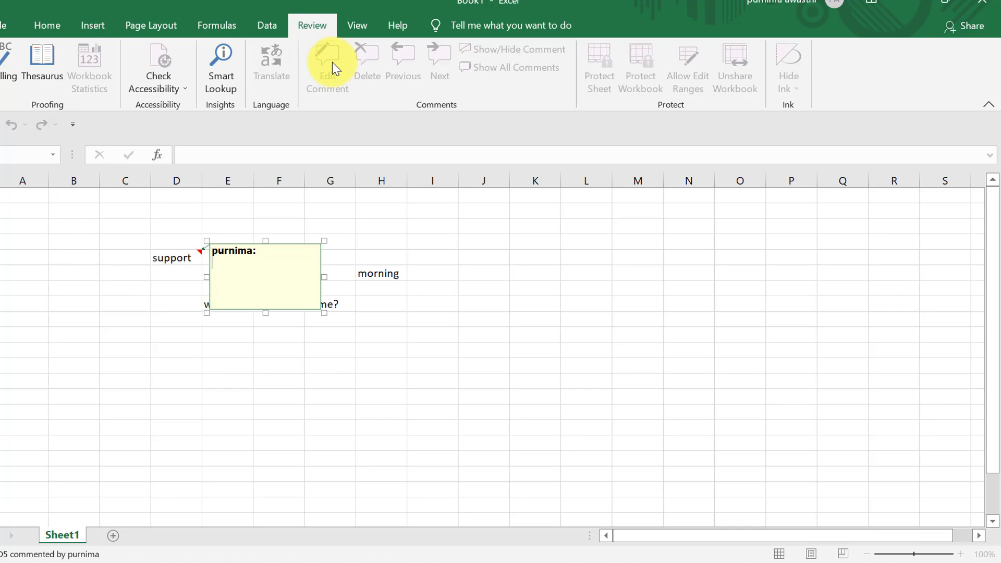
{"action": "type", "text": "first"}
{"action": "left_click", "coordinate": [565, 380]}
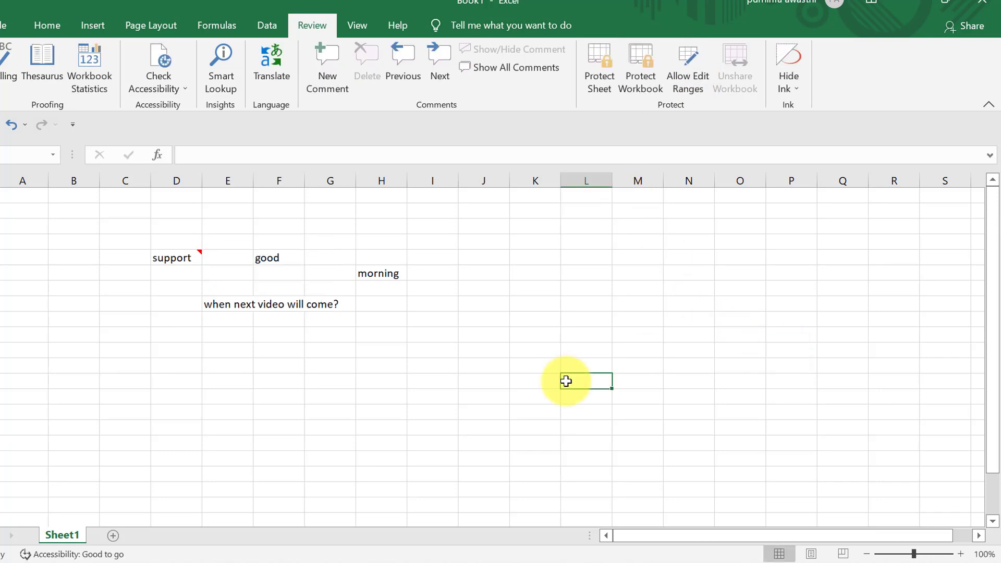
- Add a comment reading 'second' to the good cell F5
{"action": "left_click", "coordinate": [280, 254]}
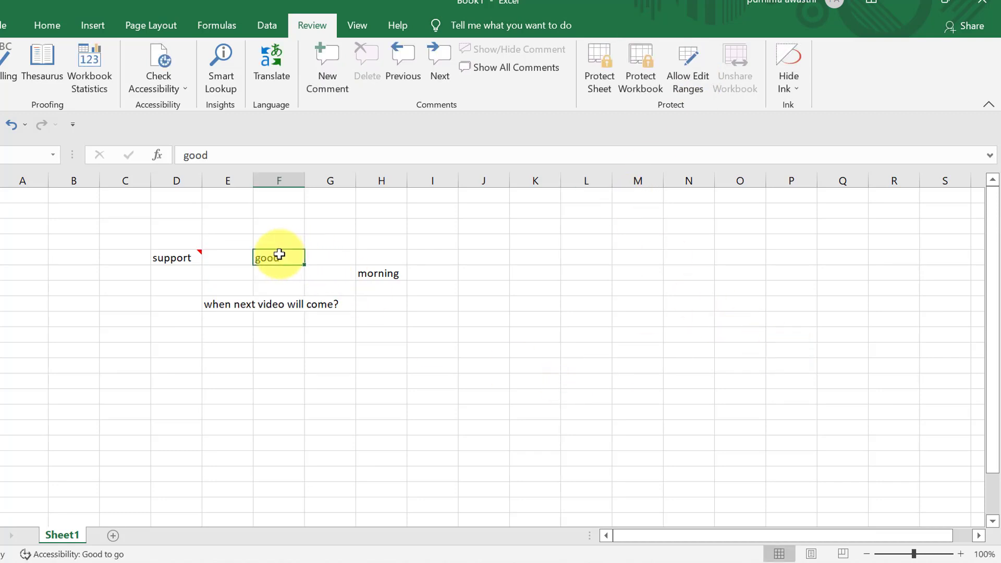
{"action": "left_click", "coordinate": [327, 74]}
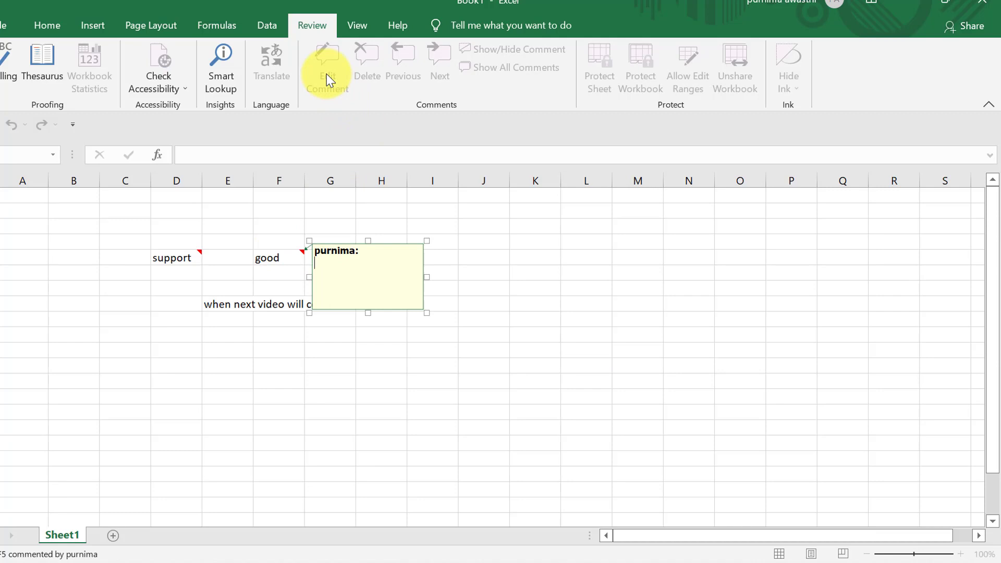
{"action": "type", "text": "second"}
{"action": "left_click", "coordinate": [459, 365]}
- Give the morning cell H6 a new comment reading 'third'
{"action": "left_click", "coordinate": [403, 272]}
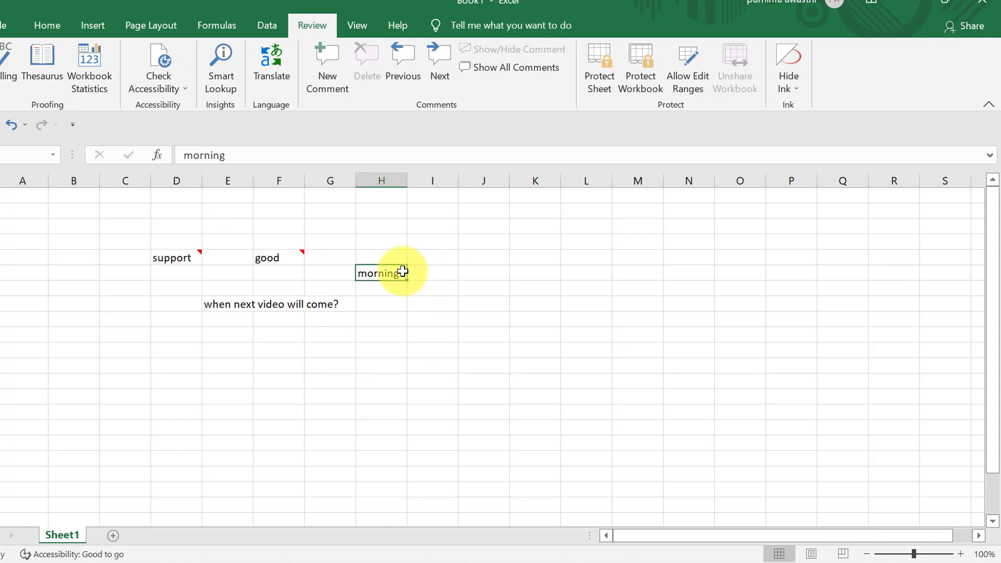
{"action": "left_click", "coordinate": [331, 66]}
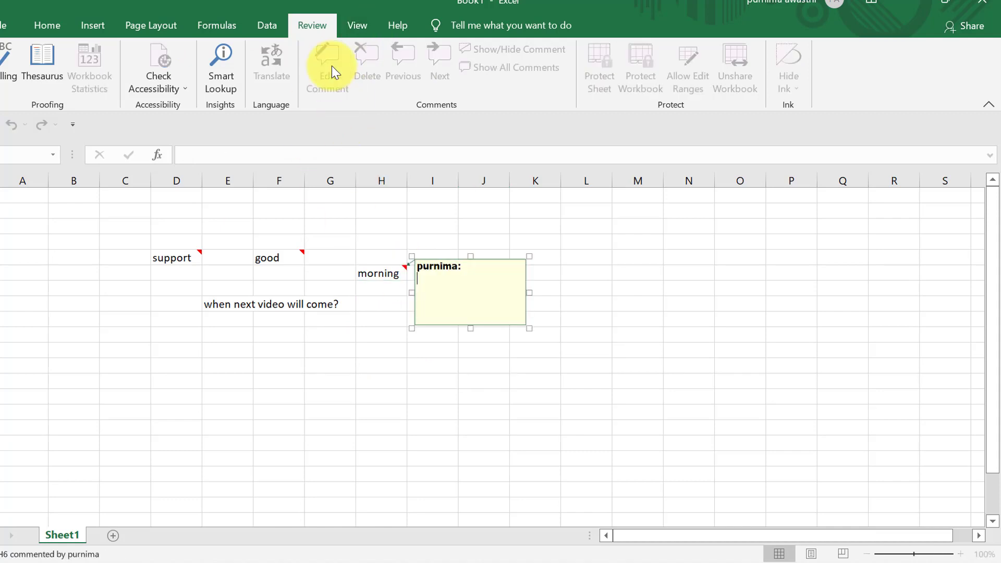
{"action": "type", "text": "th"}
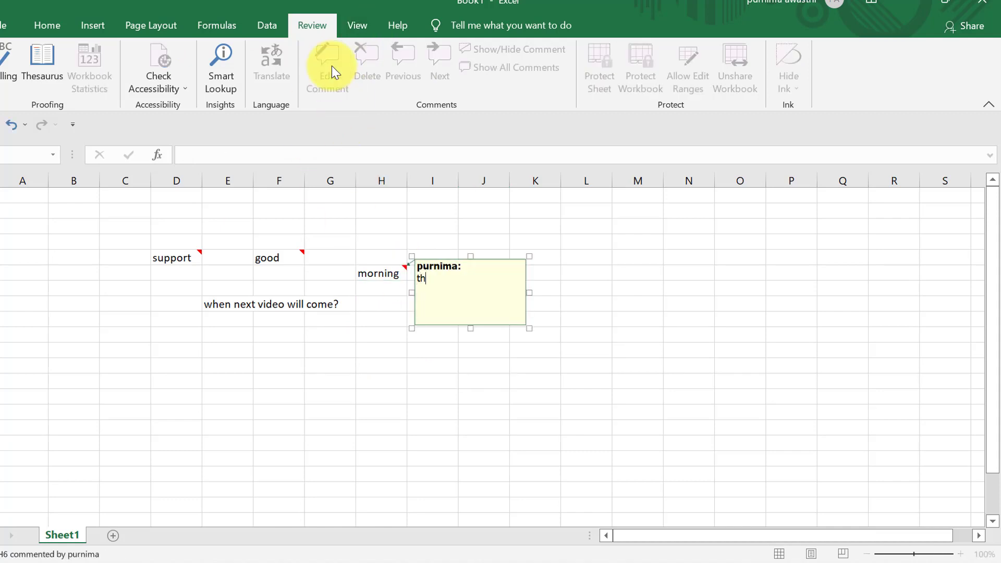
{"action": "type", "text": "ird"}
{"action": "left_click", "coordinate": [337, 376]}
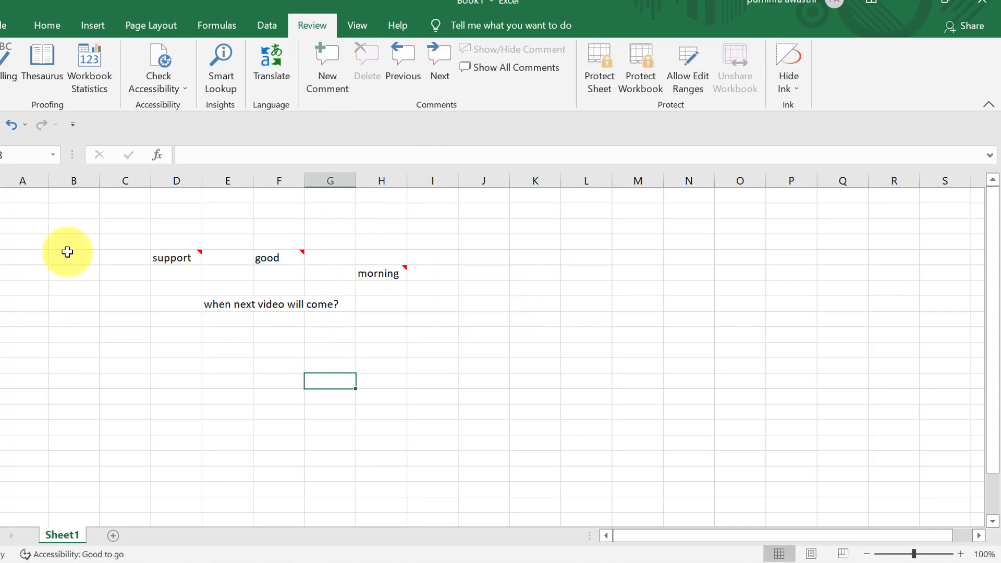
{"action": "left_click", "coordinate": [403, 66]}
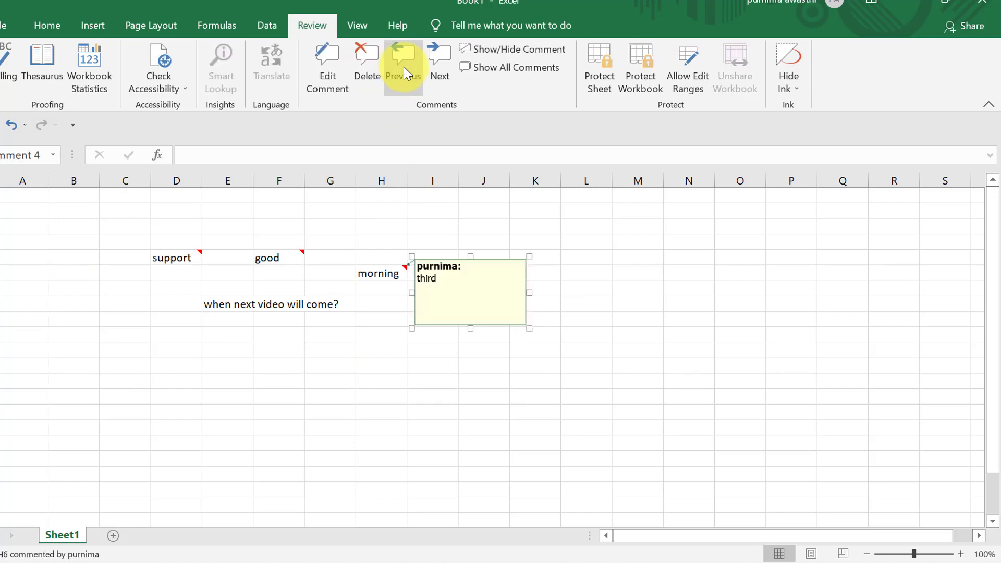
{"action": "left_click", "coordinate": [403, 67]}
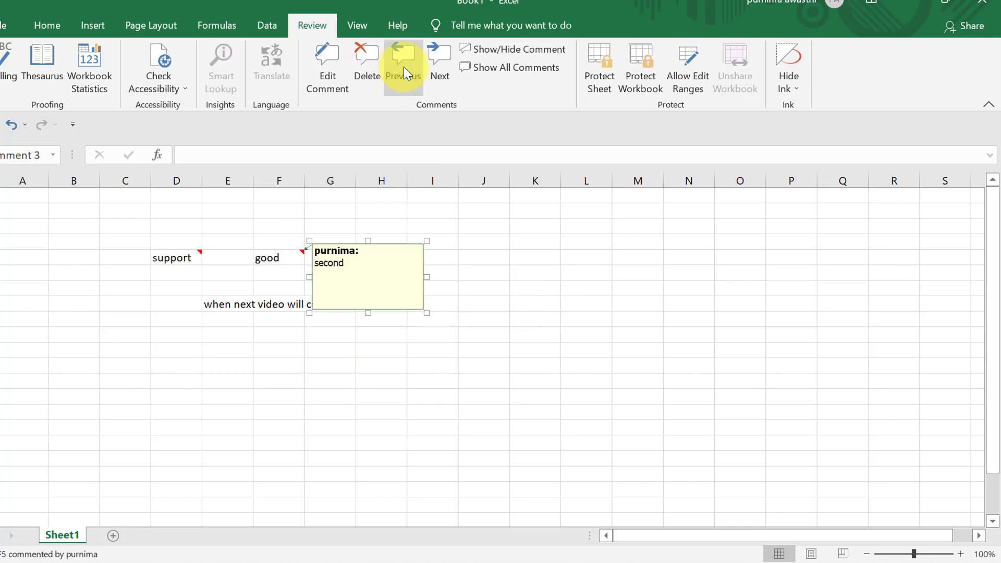
{"action": "left_click", "coordinate": [404, 67]}
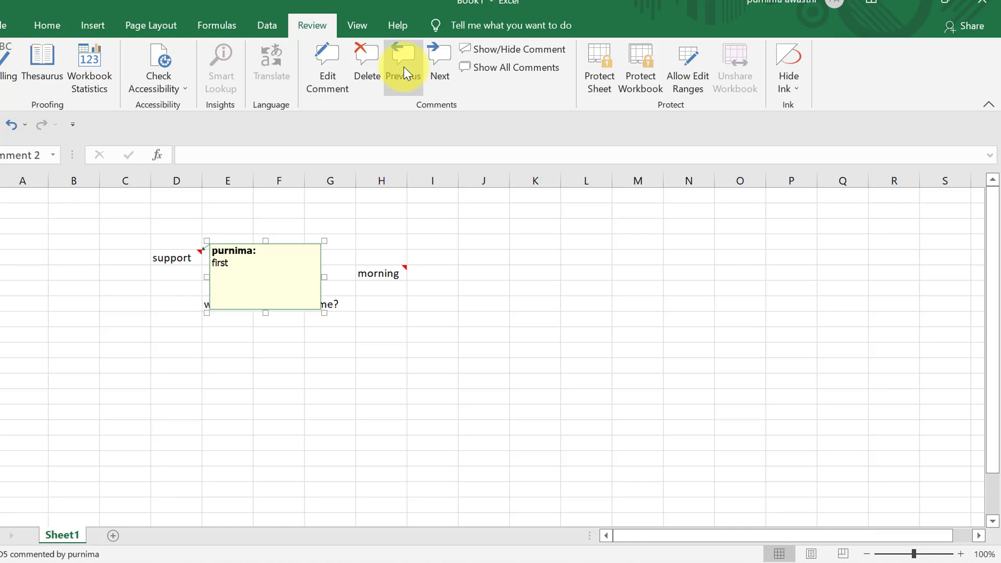
{"action": "left_click", "coordinate": [403, 67]}
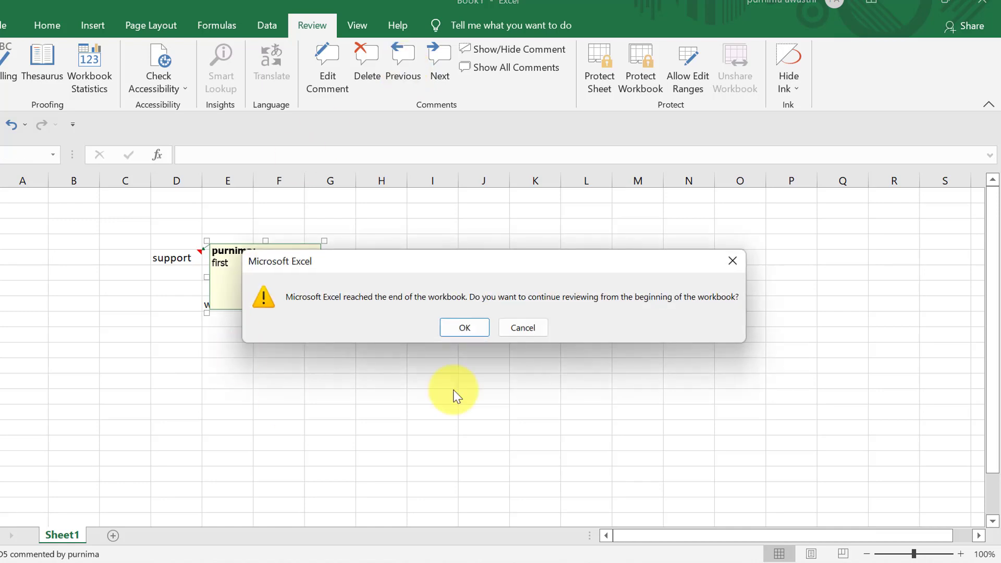
{"action": "left_click", "coordinate": [734, 258]}
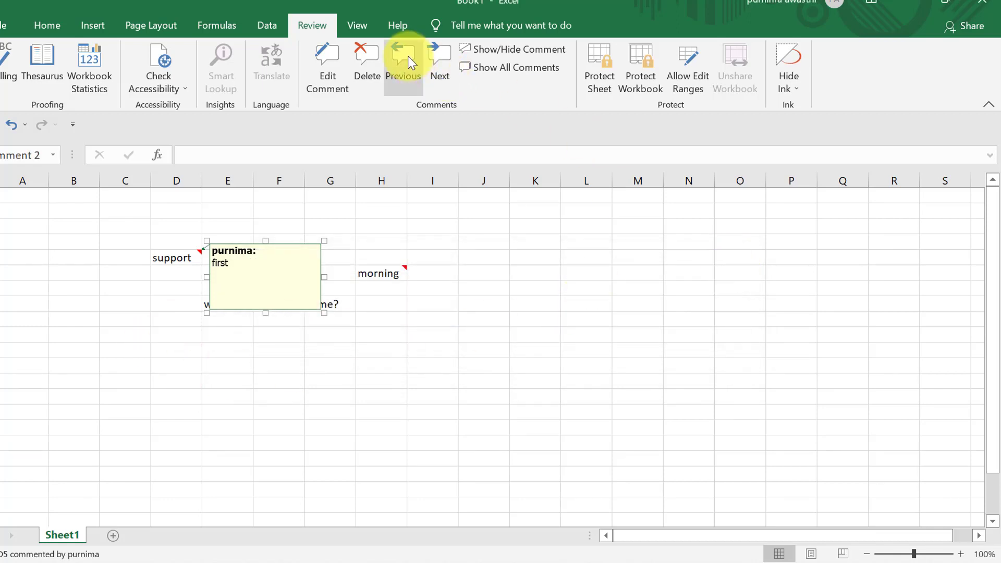
{"action": "left_click", "coordinate": [439, 63]}
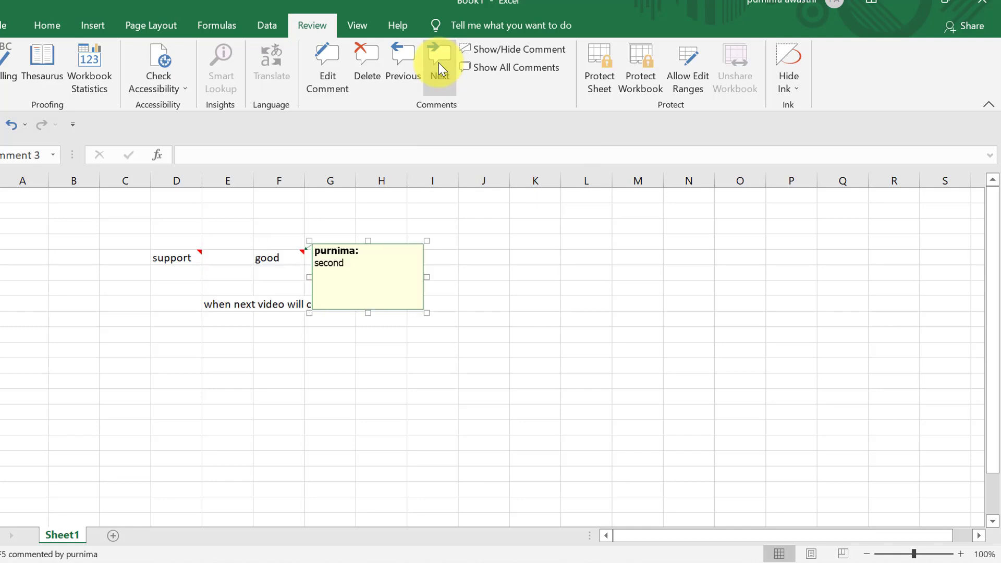
{"action": "left_click", "coordinate": [439, 63]}
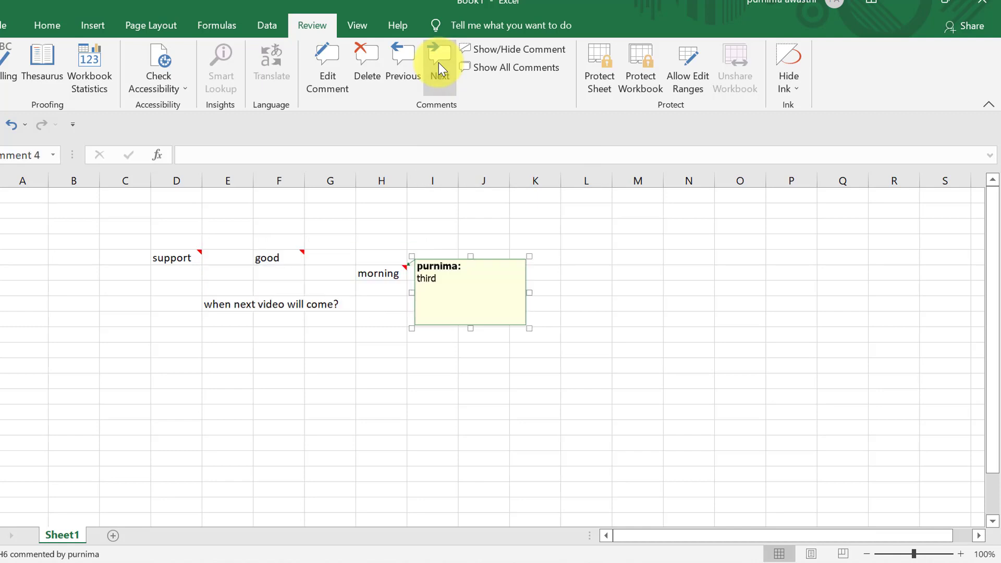
{"action": "left_click", "coordinate": [439, 62]}
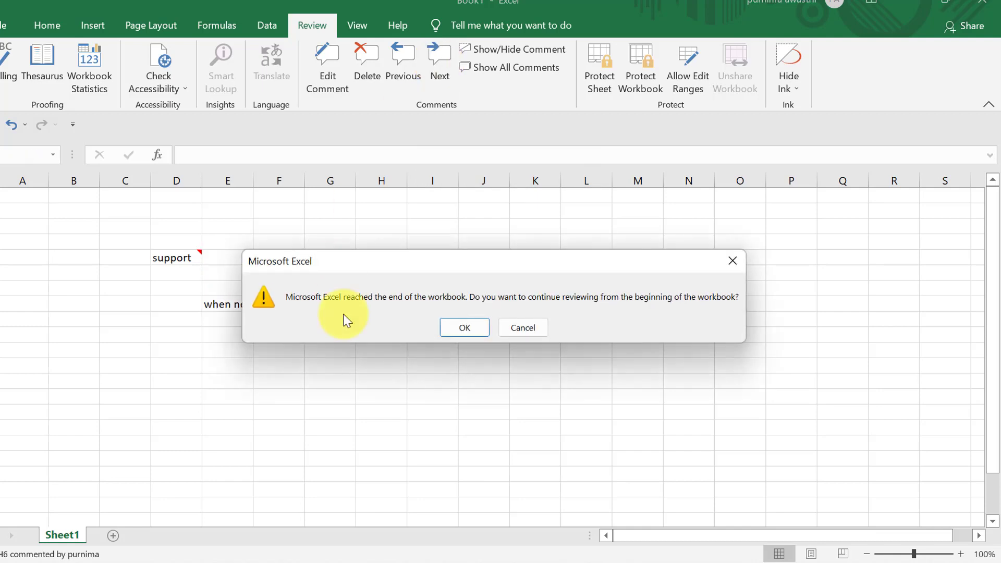
{"action": "left_click", "coordinate": [730, 261]}
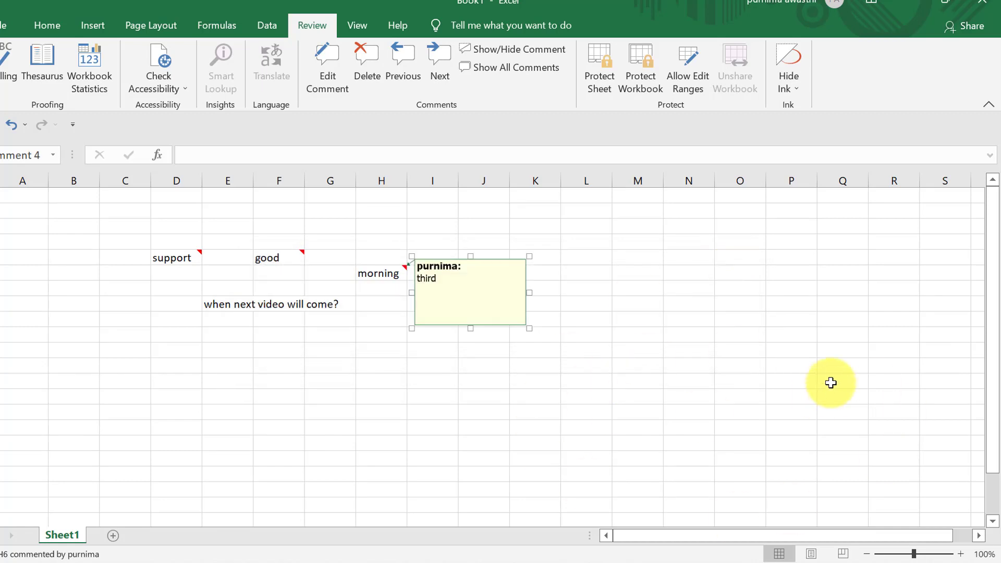
{"action": "left_click", "coordinate": [759, 376]}
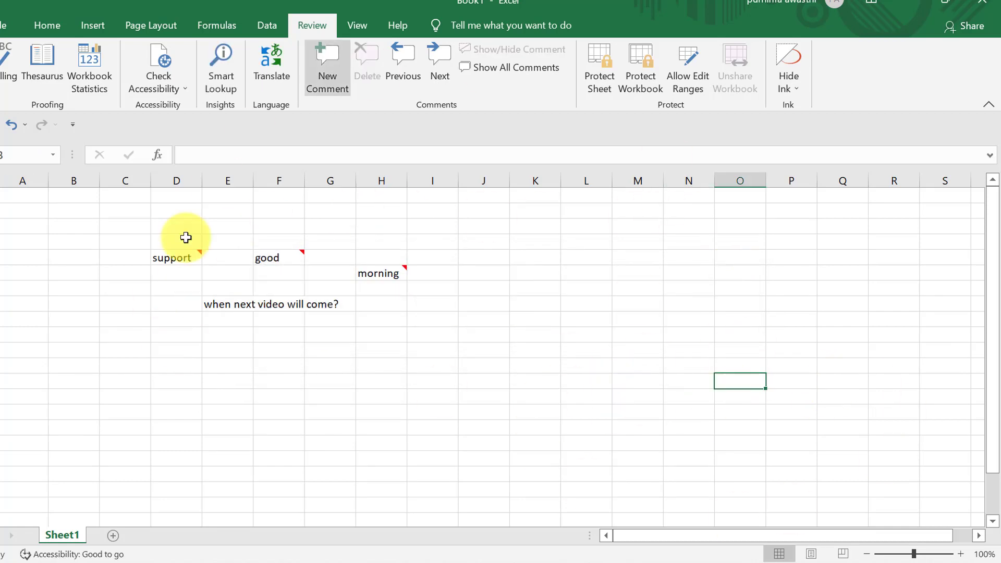
{"action": "mouse_move", "coordinate": [362, 276]}
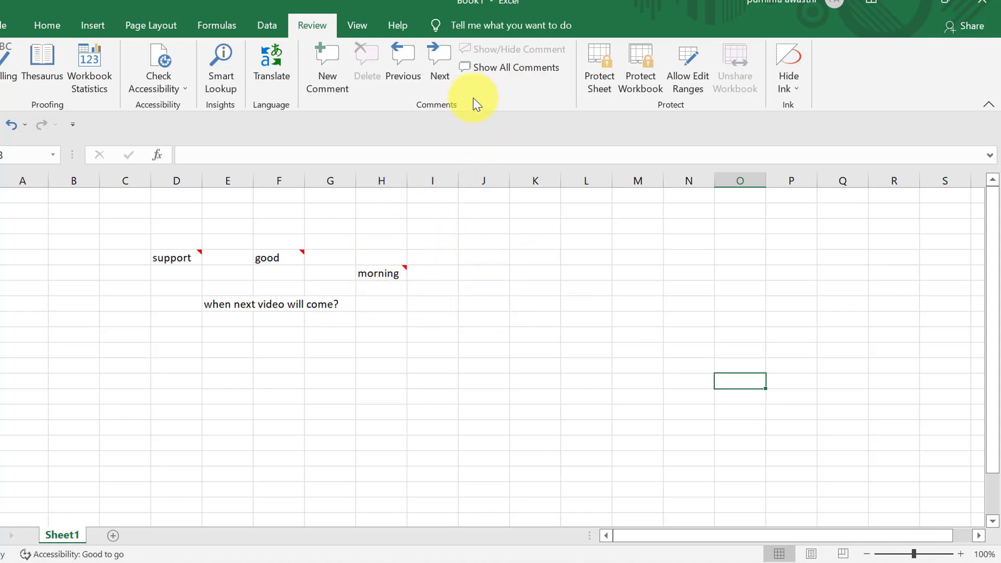
- Show and hide all three sheet comments, twice over
{"action": "left_click", "coordinate": [527, 67]}
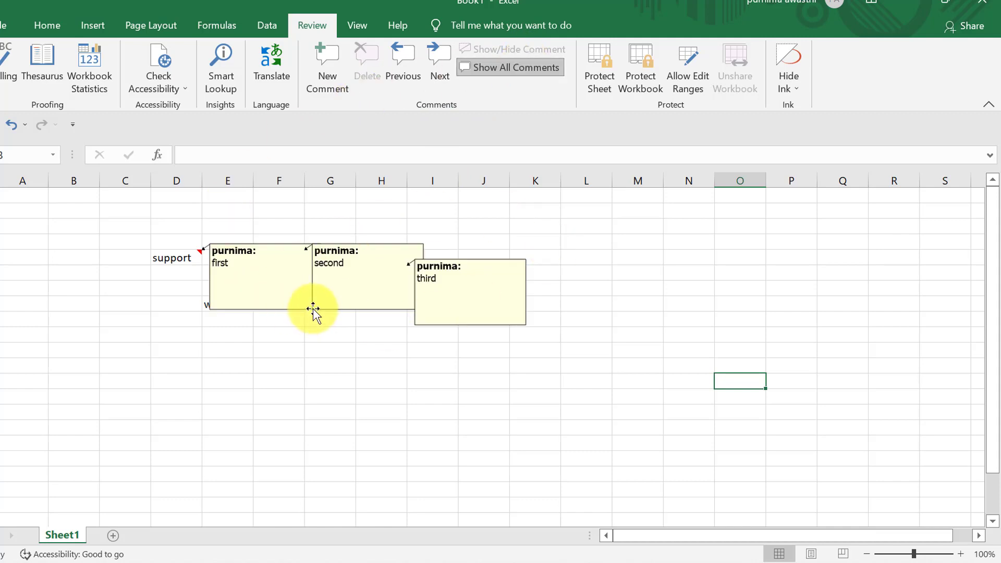
{"action": "left_click", "coordinate": [504, 64]}
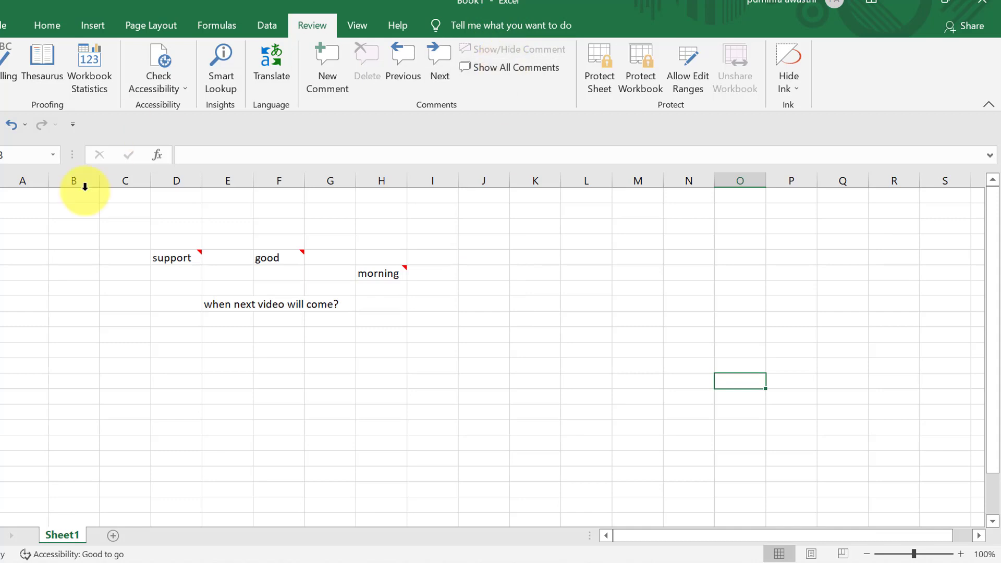
{"action": "mouse_move", "coordinate": [166, 258]}
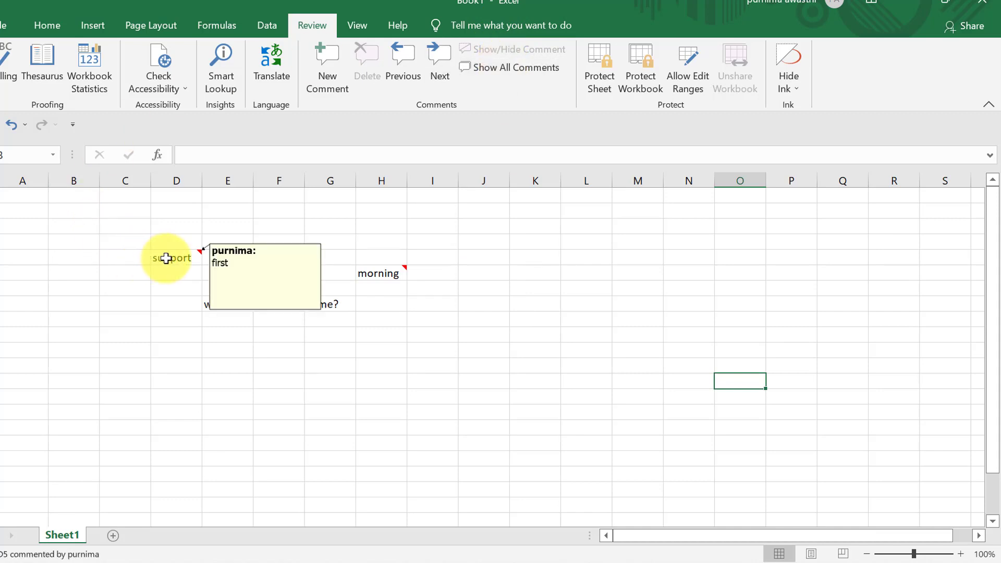
{"action": "left_click", "coordinate": [359, 417]}
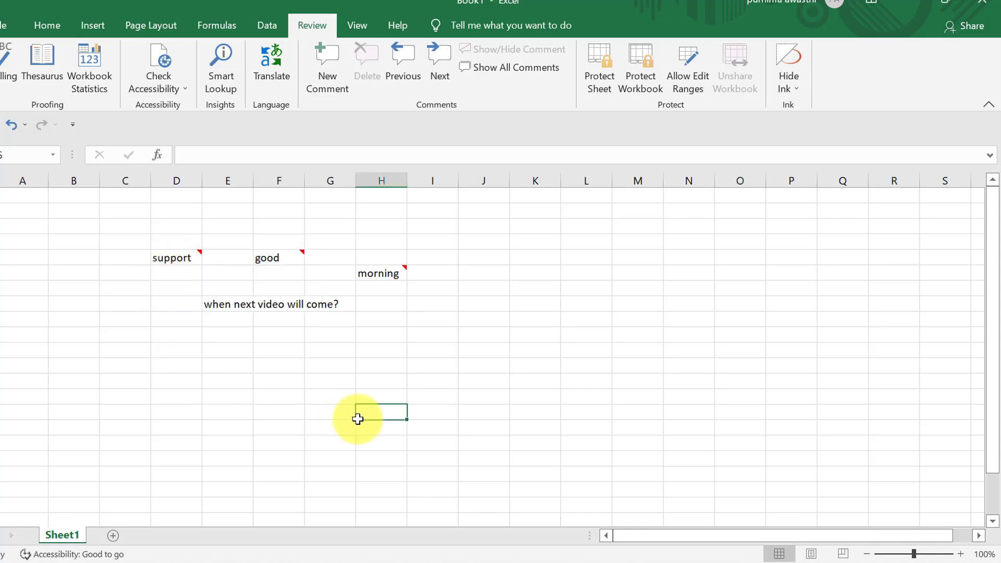
{"action": "left_click", "coordinate": [492, 69]}
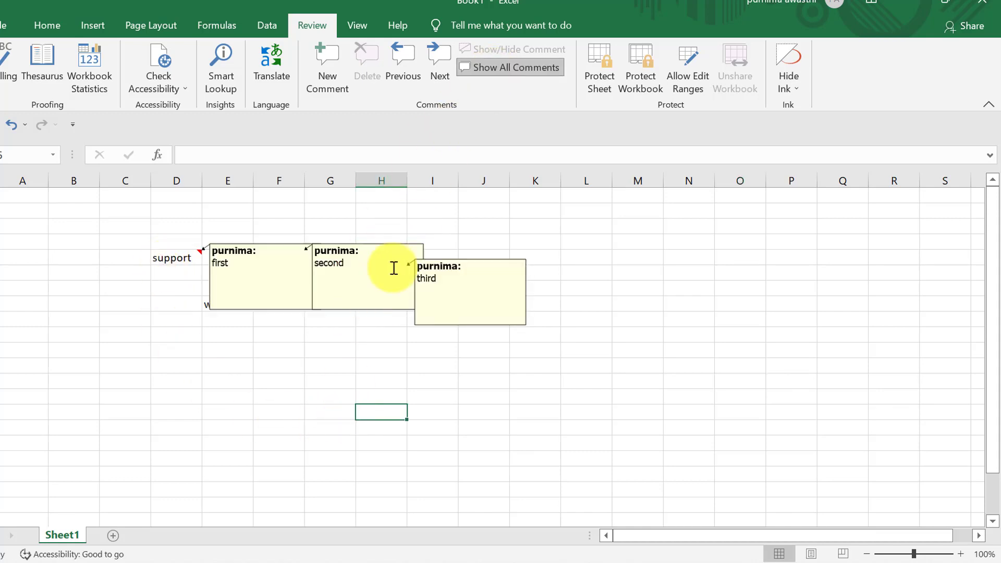
{"action": "left_click", "coordinate": [533, 67]}
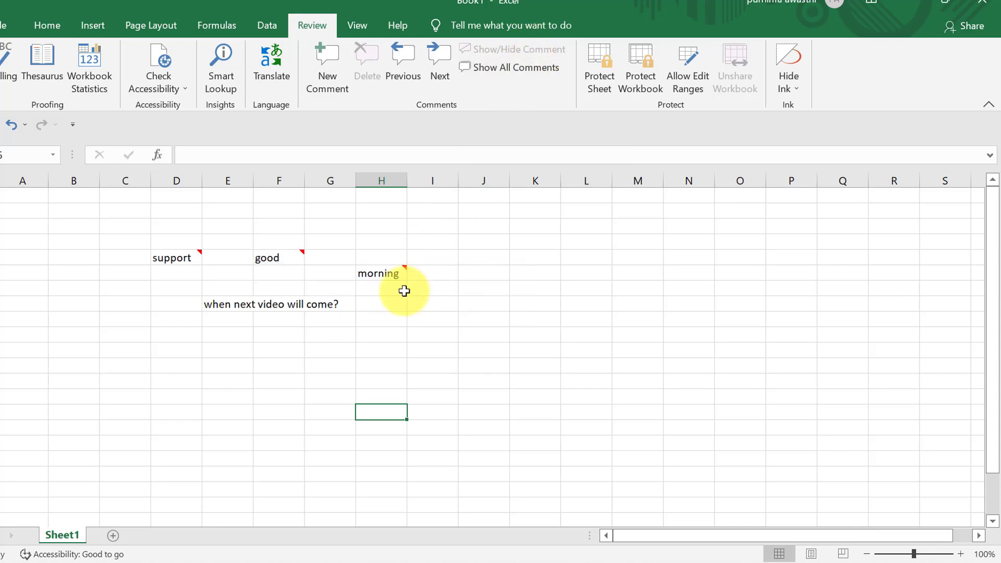
- Toggle the display of the morning cell H6's comment, then delete that comment
{"action": "left_click", "coordinate": [385, 275]}
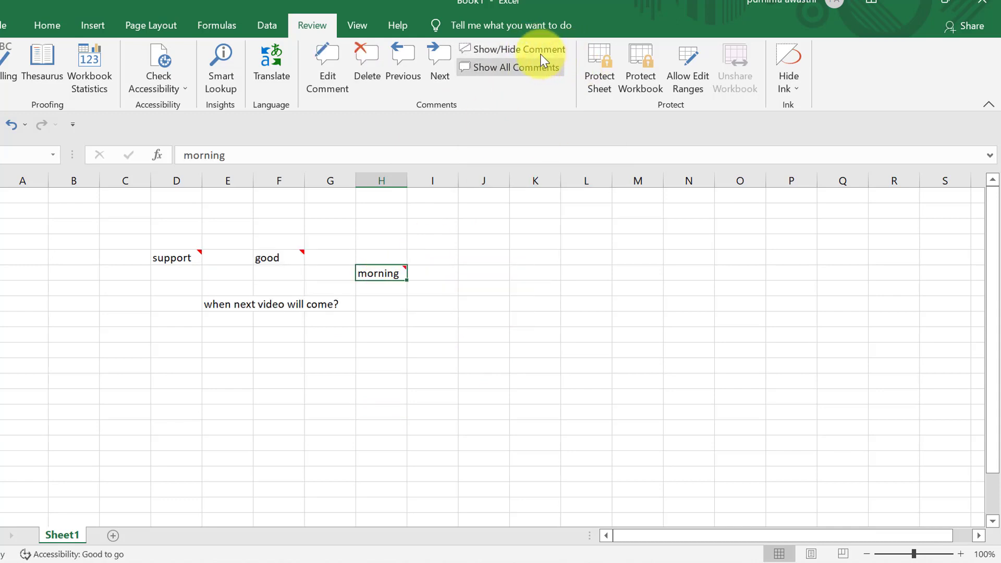
{"action": "left_click", "coordinate": [540, 49]}
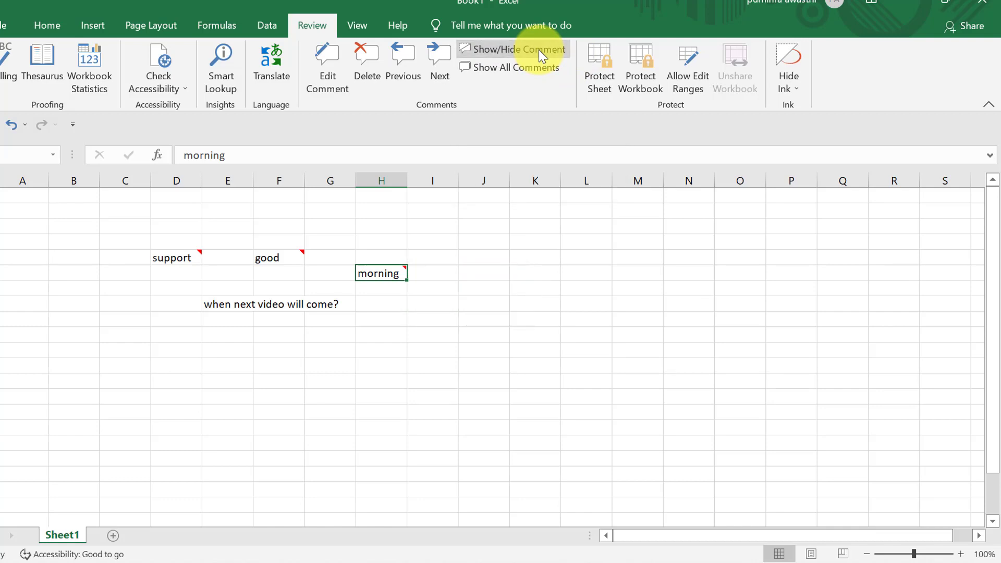
{"action": "left_click", "coordinate": [539, 49]}
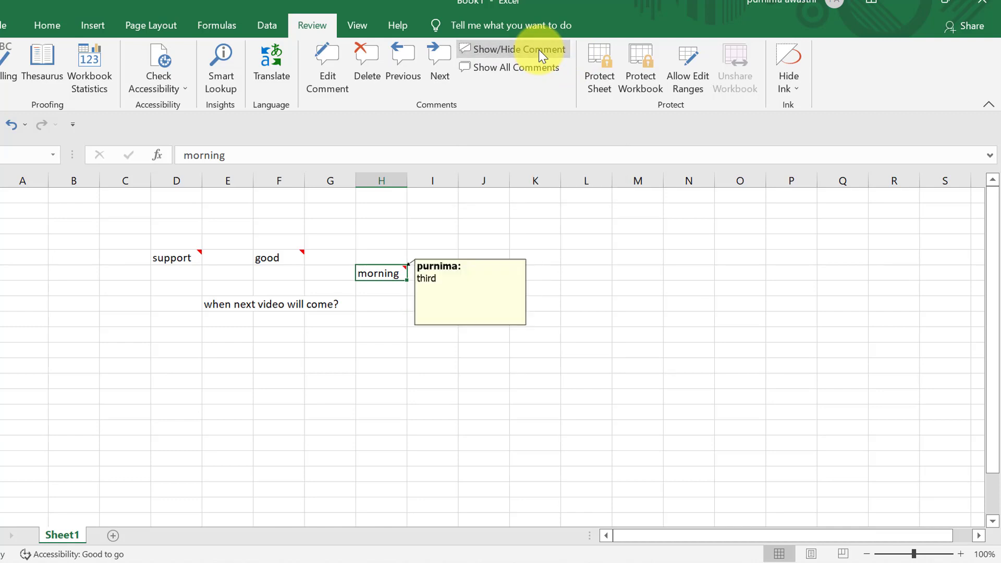
{"action": "left_click", "coordinate": [539, 49]}
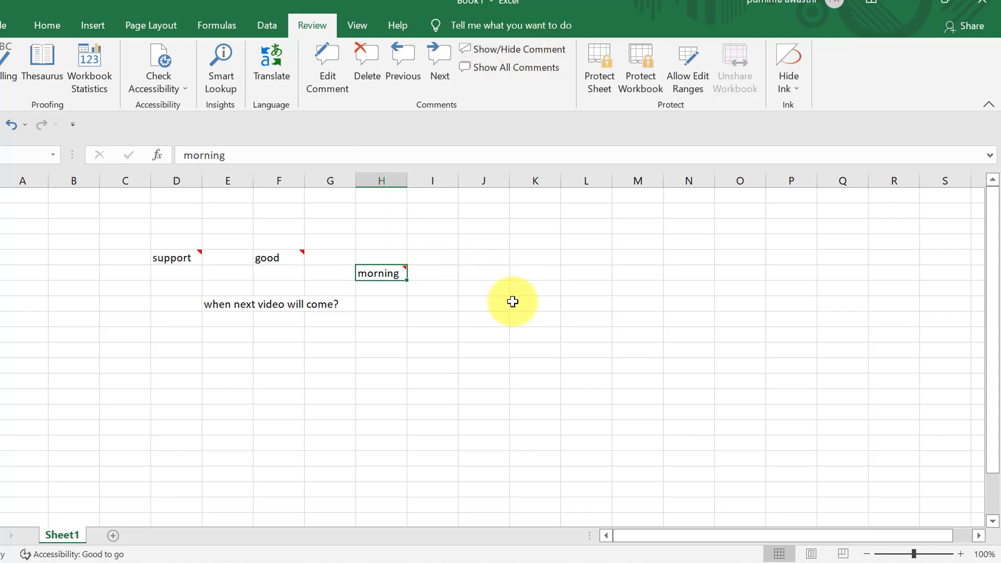
{"action": "left_click", "coordinate": [370, 61]}
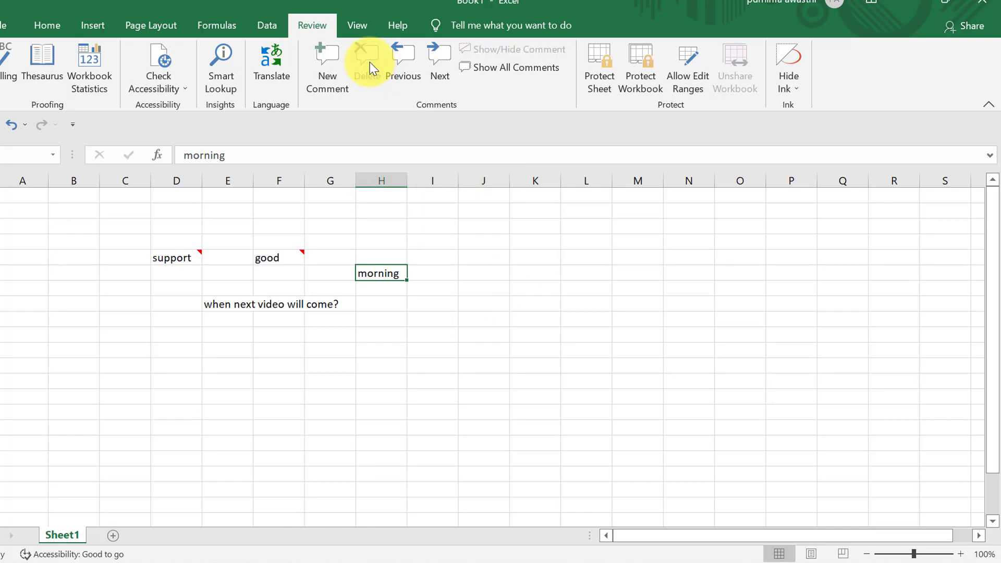
- Delete the comments on support (D5) and good (F5), leaving no comments on the sheet
{"action": "left_click", "coordinate": [481, 362]}
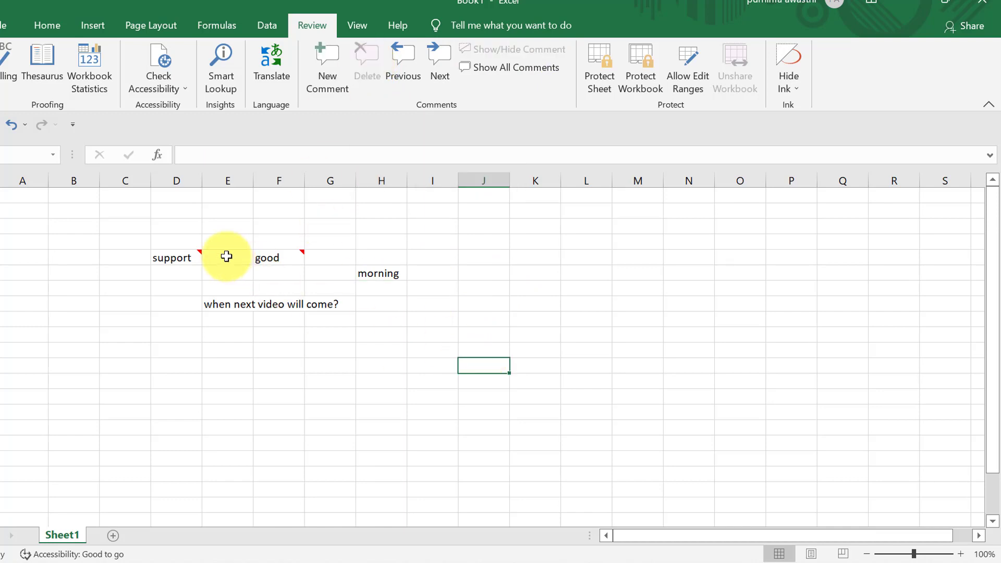
{"action": "left_click", "coordinate": [195, 255]}
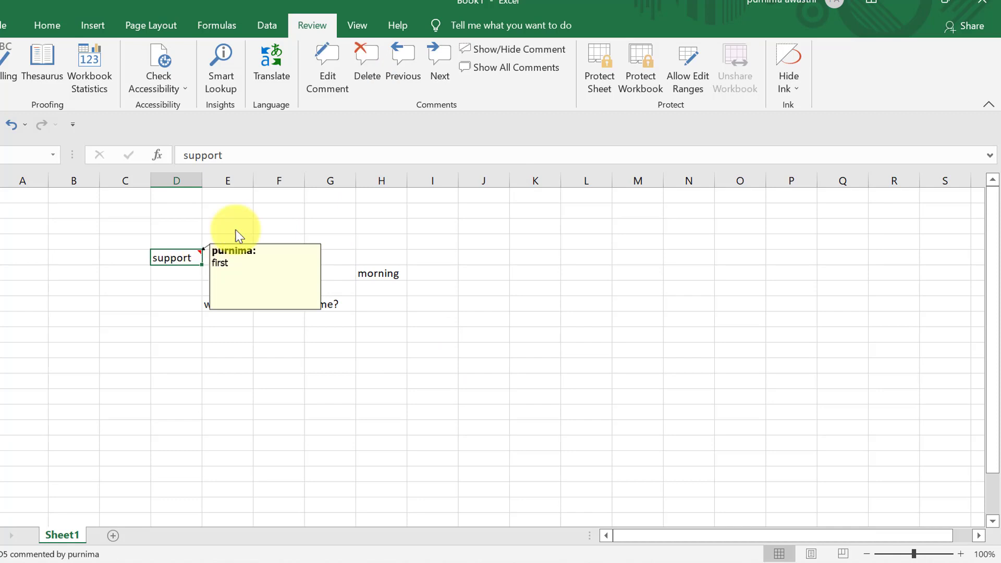
{"action": "left_click", "coordinate": [380, 70]}
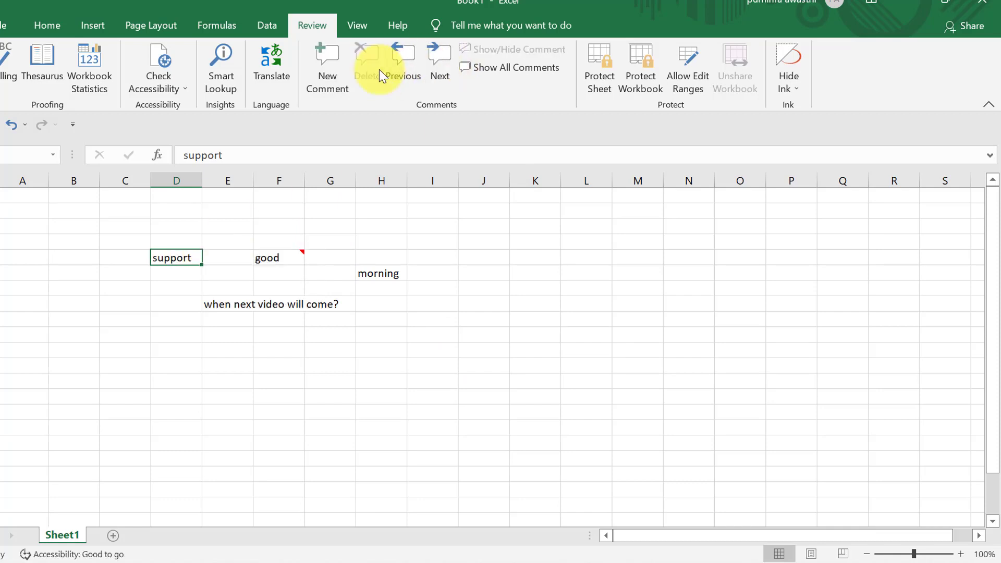
{"action": "left_click", "coordinate": [273, 256]}
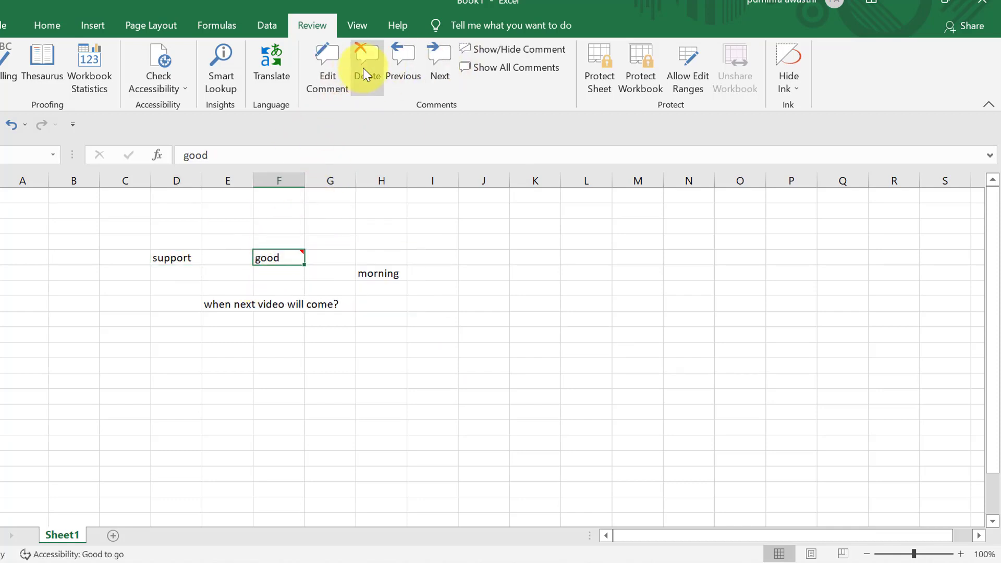
{"action": "left_click", "coordinate": [363, 67]}
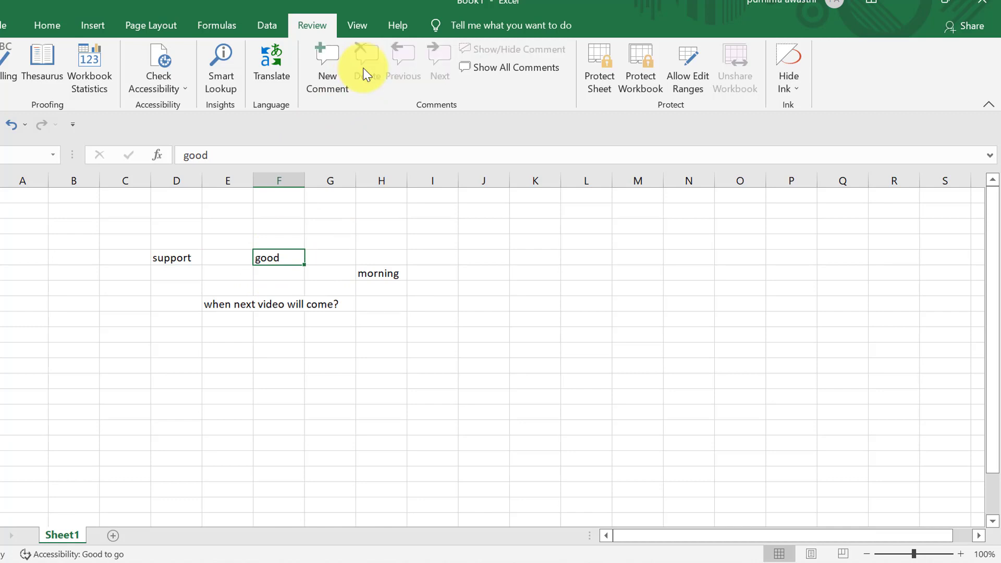
{"action": "left_click", "coordinate": [601, 394]}
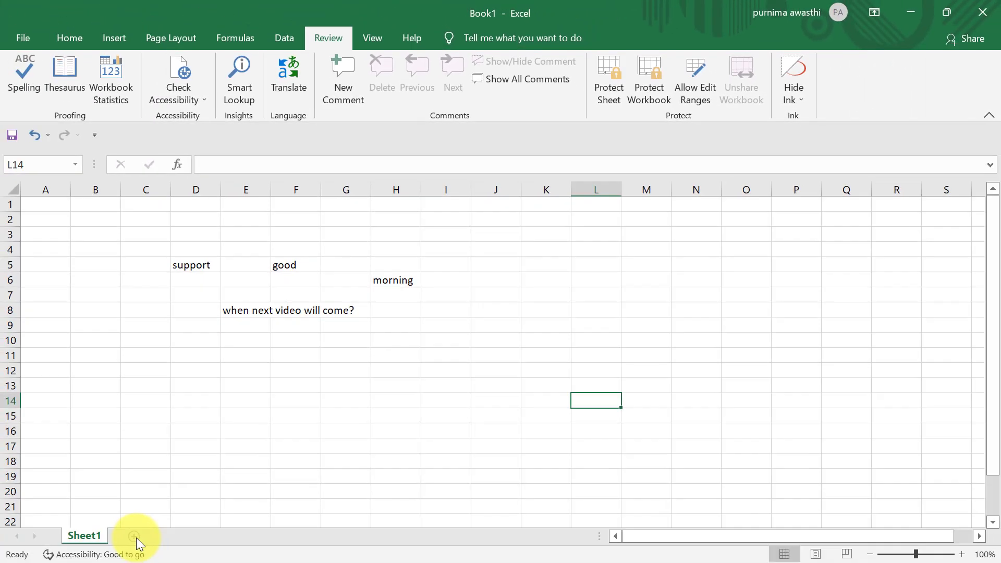
- Add a blank Sheet2, return to Sheet1, and bring up the Protect Sheet settings
{"action": "left_click", "coordinate": [135, 536]}
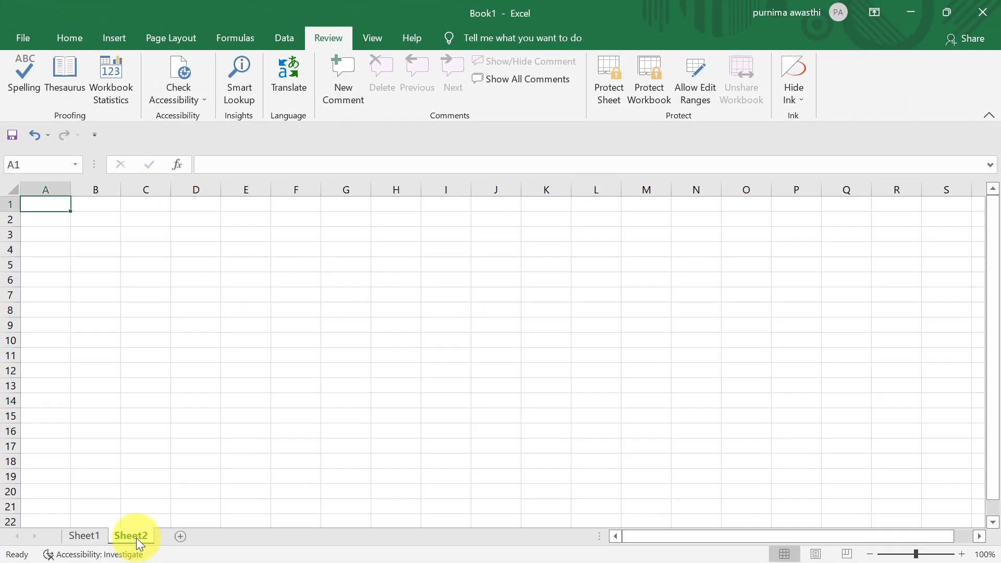
{"action": "left_click", "coordinate": [73, 535]}
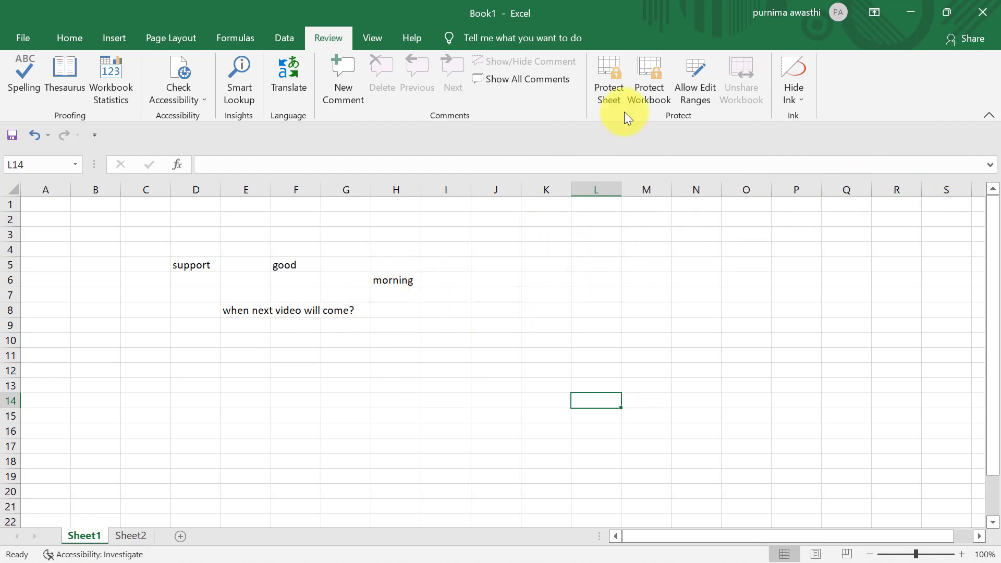
{"action": "left_click", "coordinate": [611, 95]}
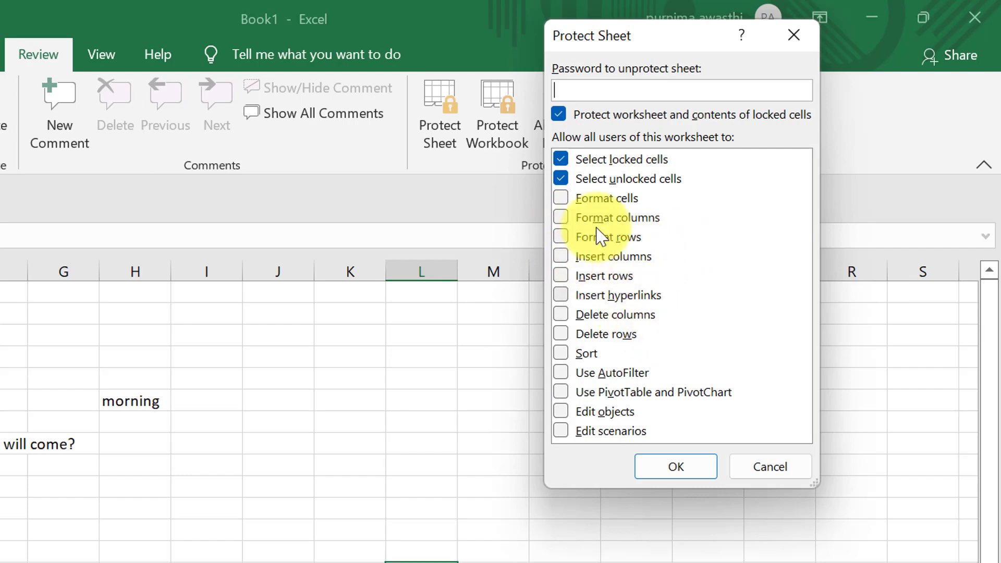
- Allow every listed action in Protect Sheet, from formatting cells through editing scenarios
{"action": "left_click", "coordinate": [560, 197]}
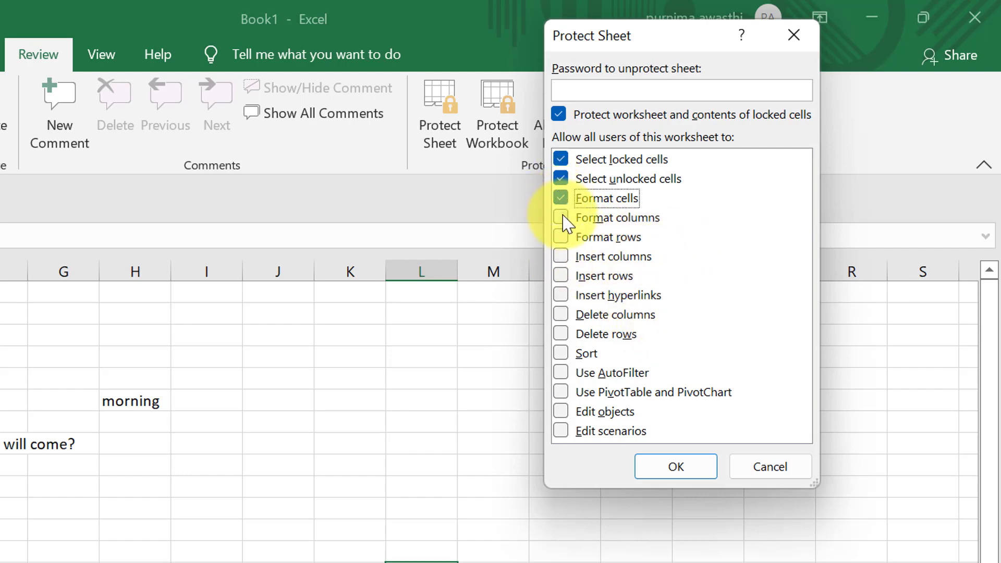
{"action": "left_click", "coordinate": [564, 219]}
{"action": "left_click", "coordinate": [564, 239]}
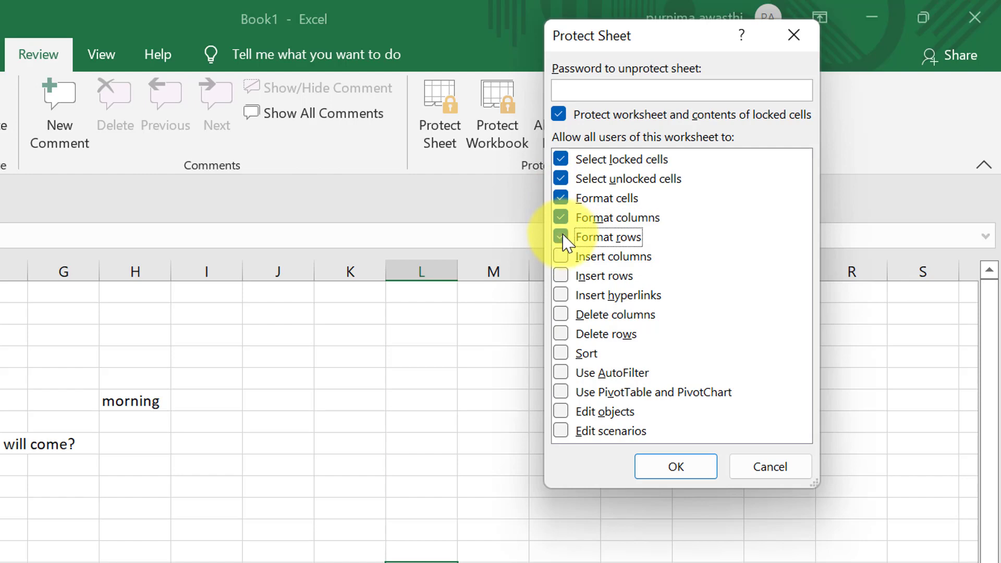
{"action": "left_click", "coordinate": [562, 256]}
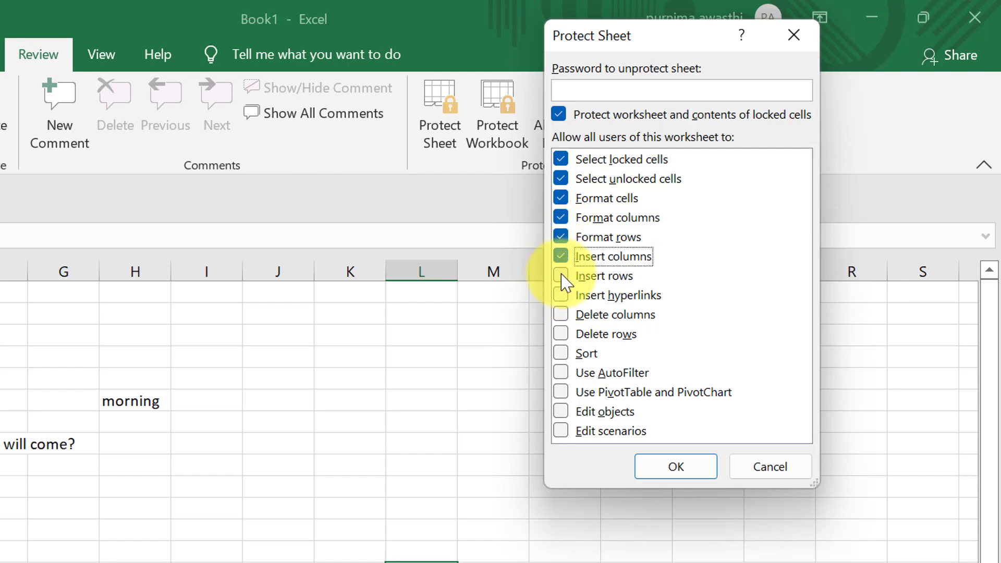
{"action": "left_click", "coordinate": [562, 276]}
{"action": "left_click", "coordinate": [562, 295]}
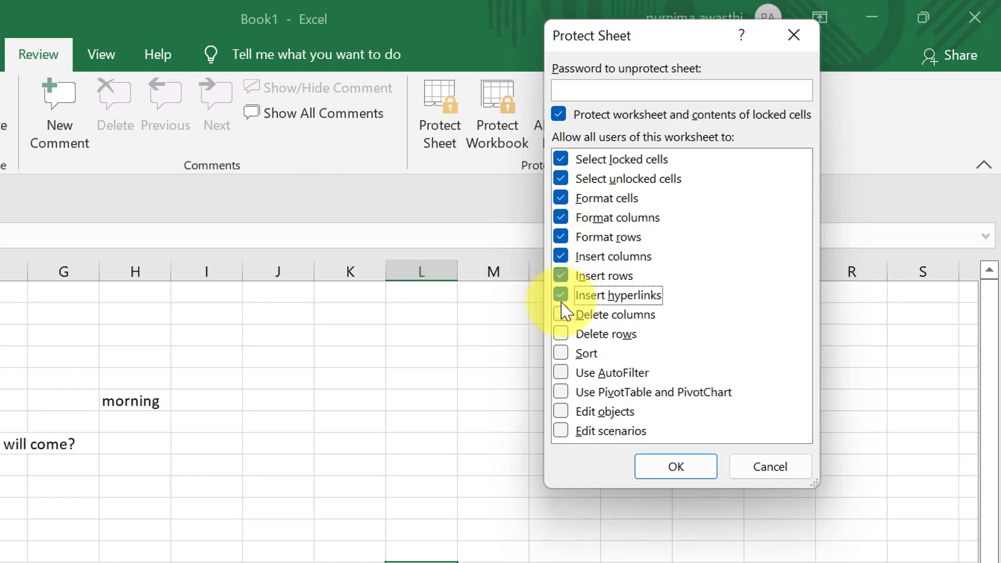
{"action": "left_click", "coordinate": [561, 315]}
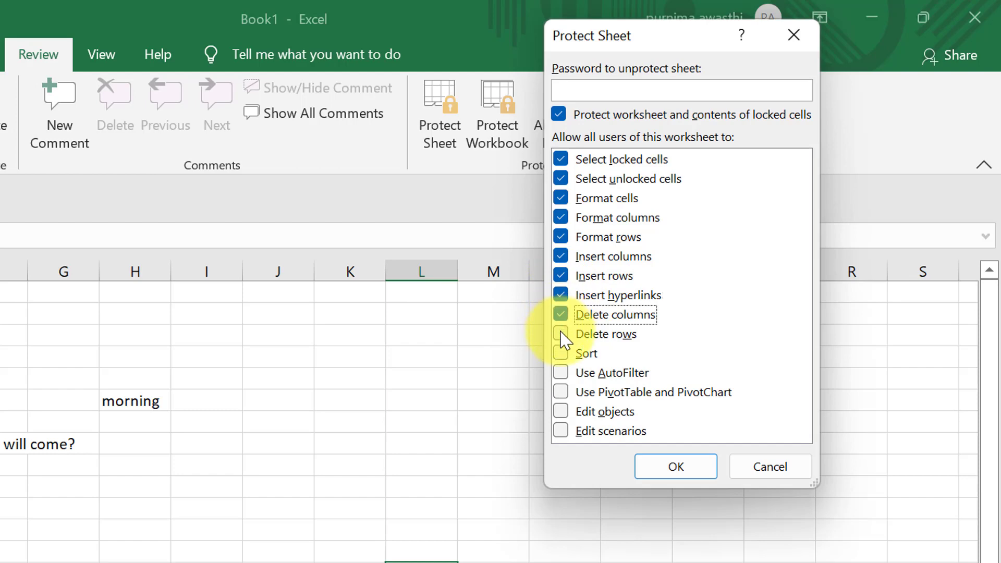
{"action": "left_click", "coordinate": [561, 335]}
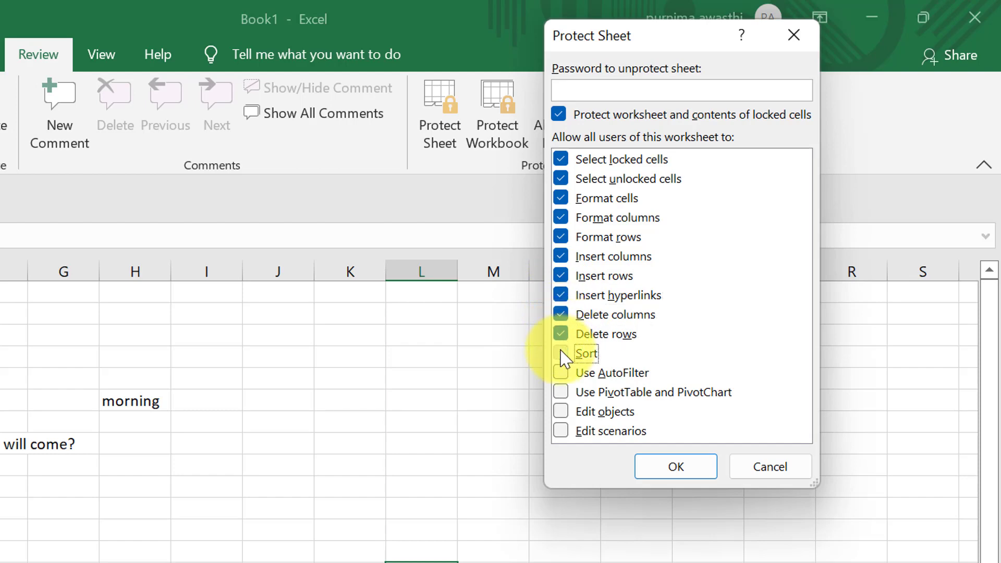
{"action": "left_click", "coordinate": [561, 353]}
{"action": "left_click", "coordinate": [561, 373]}
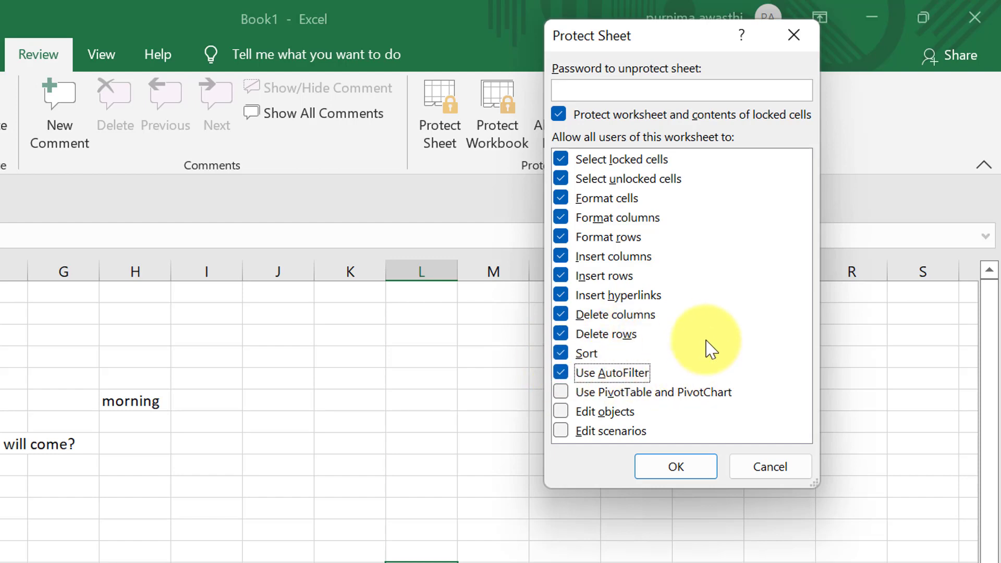
{"action": "left_click", "coordinate": [567, 399]}
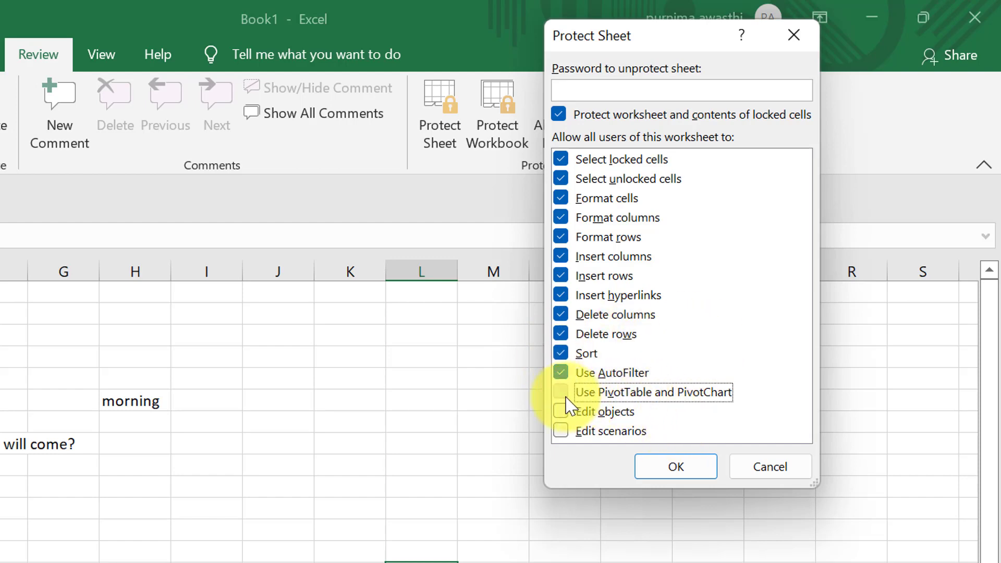
{"action": "left_click", "coordinate": [563, 412]}
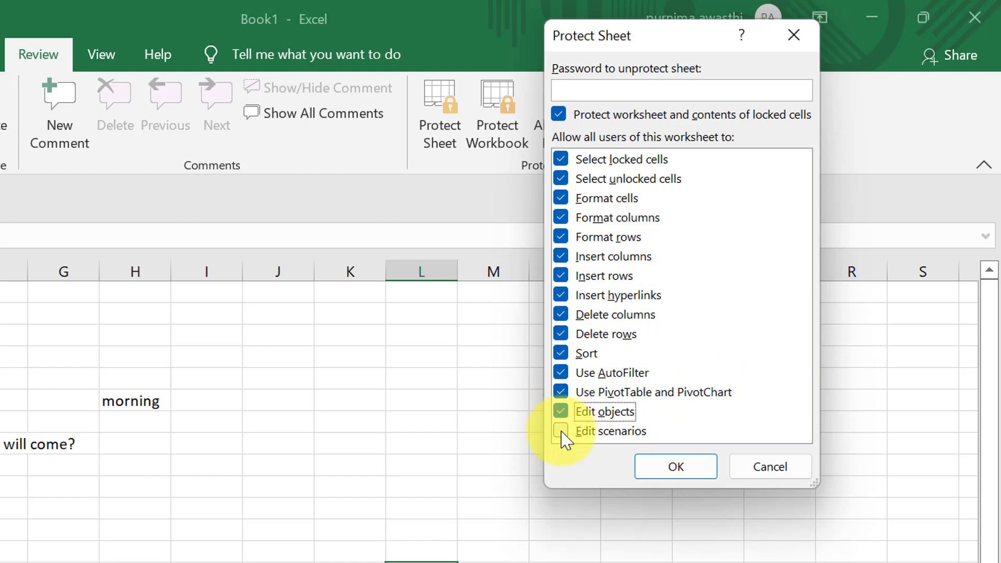
{"action": "left_click", "coordinate": [563, 432]}
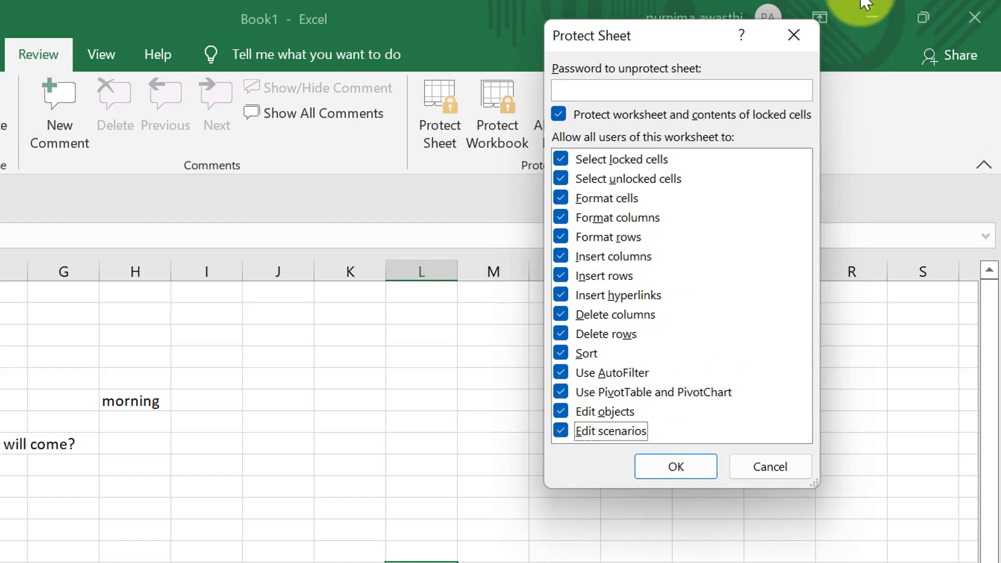
- Set an unprotect password for Sheet1 and confirm it to apply protection
{"action": "left_click", "coordinate": [674, 92]}
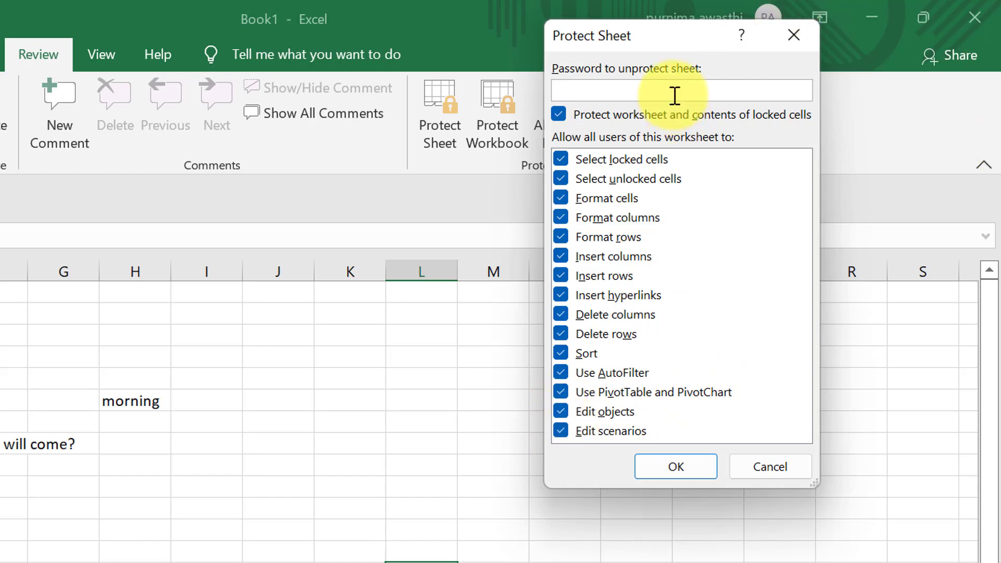
{"action": "left_click", "coordinate": [681, 472]}
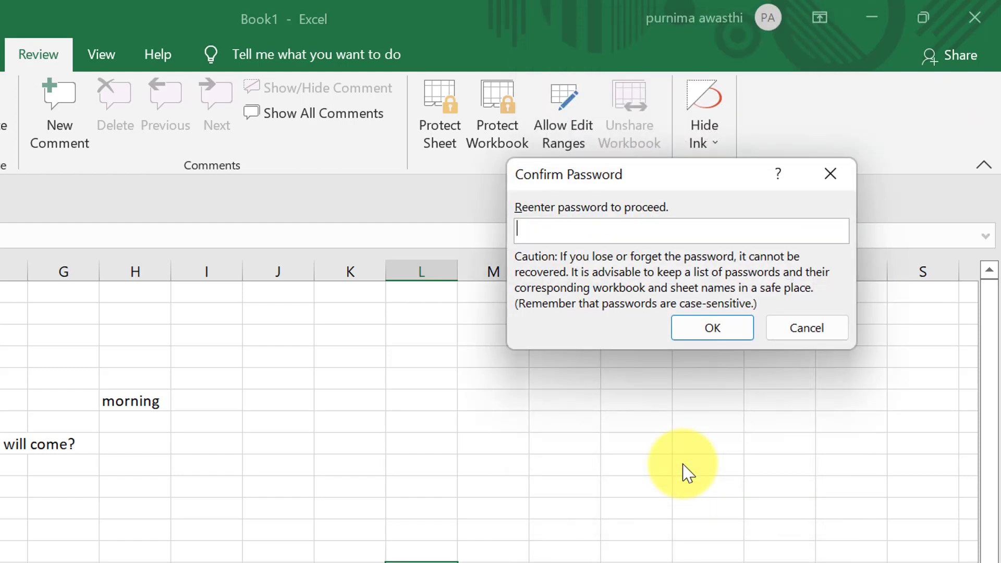
{"action": "left_click", "coordinate": [731, 334]}
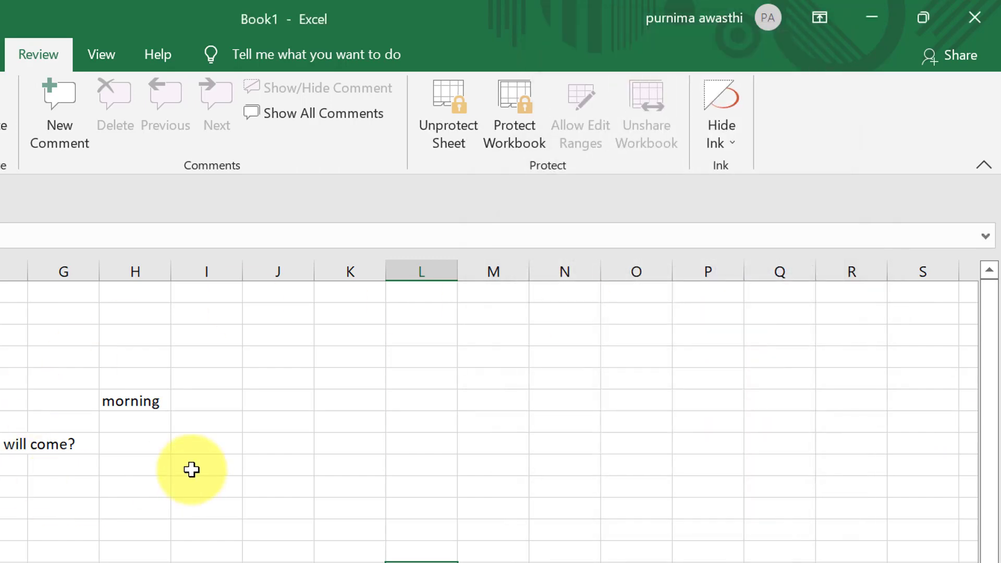
{"action": "left_click", "coordinate": [191, 469]}
- Verify Sheet1 refuses edits to an empty cell and to D5, then switch to Sheet2
{"action": "double_click", "coordinate": [191, 469]}
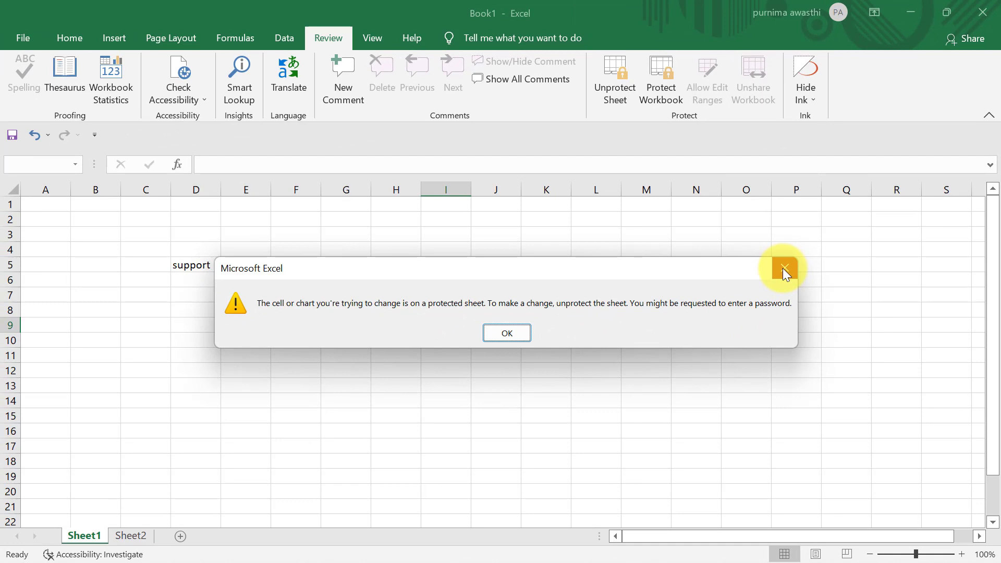
{"action": "left_click", "coordinate": [784, 268]}
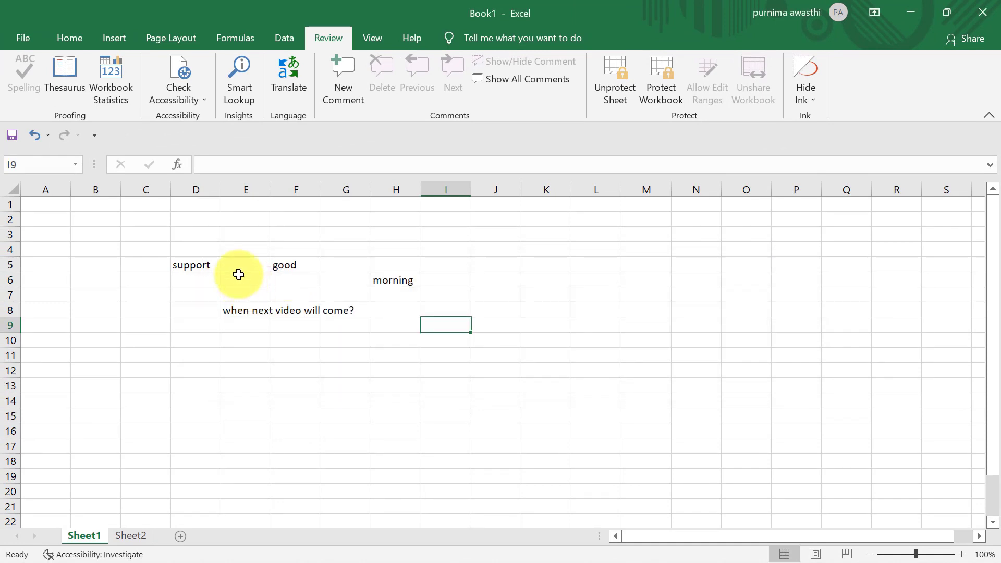
{"action": "left_click", "coordinate": [207, 263]}
{"action": "double_click", "coordinate": [207, 263]}
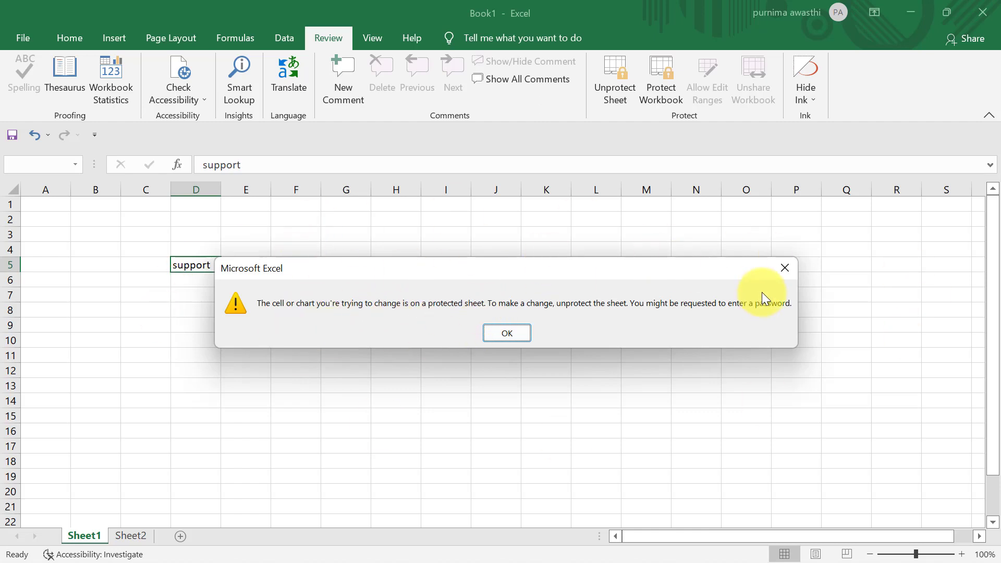
{"action": "left_click", "coordinate": [783, 264]}
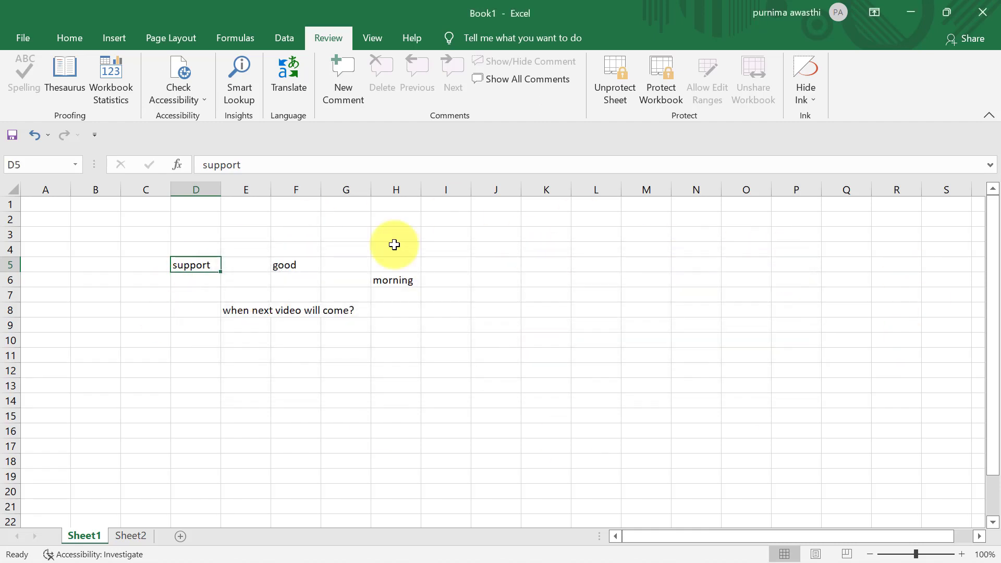
{"action": "left_click", "coordinate": [132, 536]}
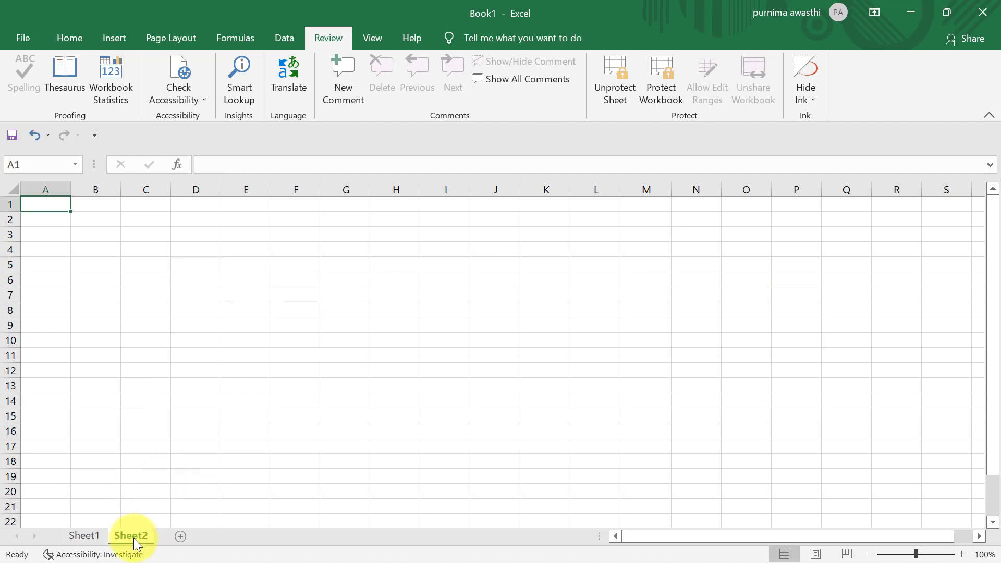
- Enter 'rrr' in I8 and 44 in I9 on Sheet2, then return to Sheet1
{"action": "left_click", "coordinate": [452, 313]}
{"action": "type", "text": "rrr"}
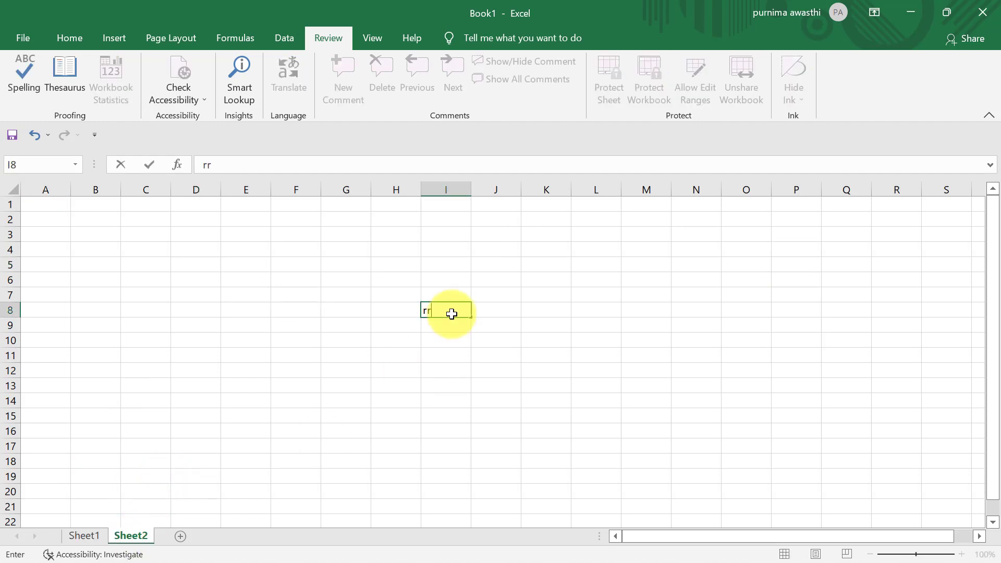
{"action": "key", "text": "Return"}
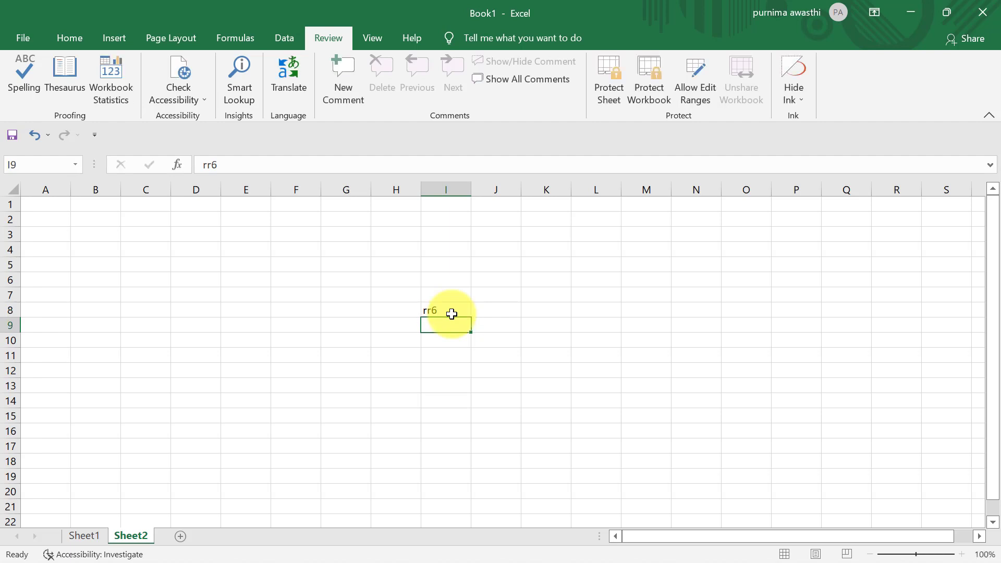
{"action": "type", "text": "44"}
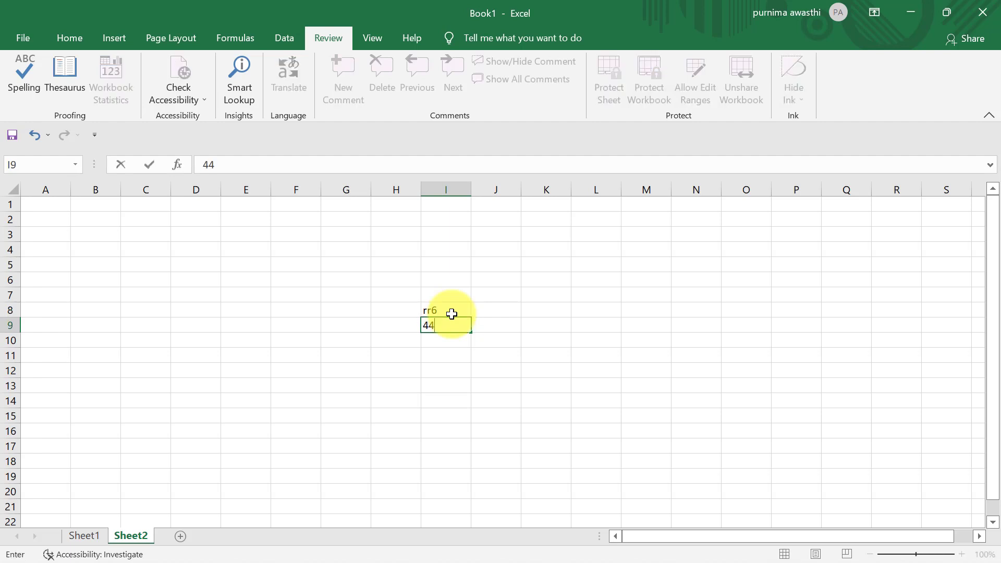
{"action": "key", "text": "Return"}
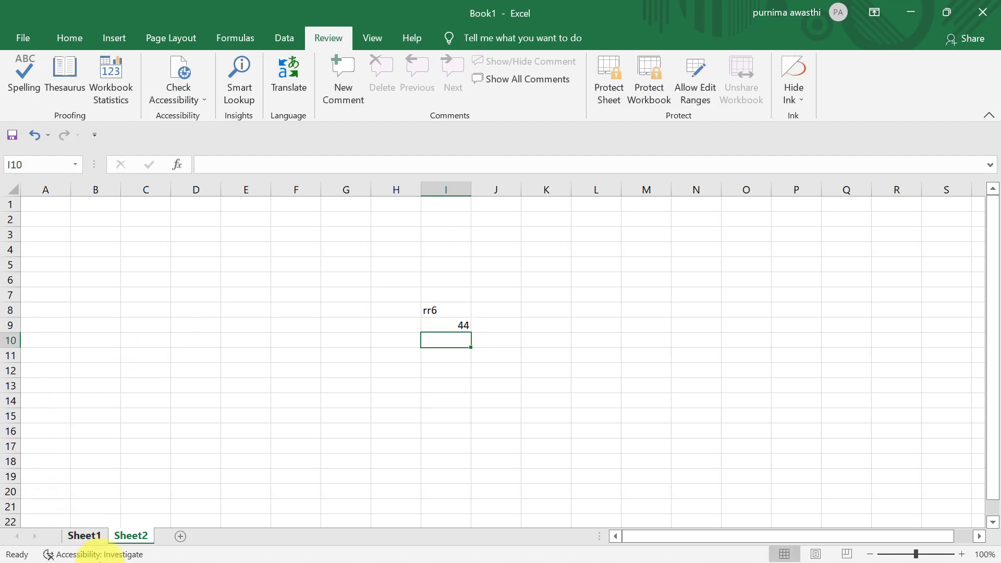
{"action": "left_click", "coordinate": [82, 536]}
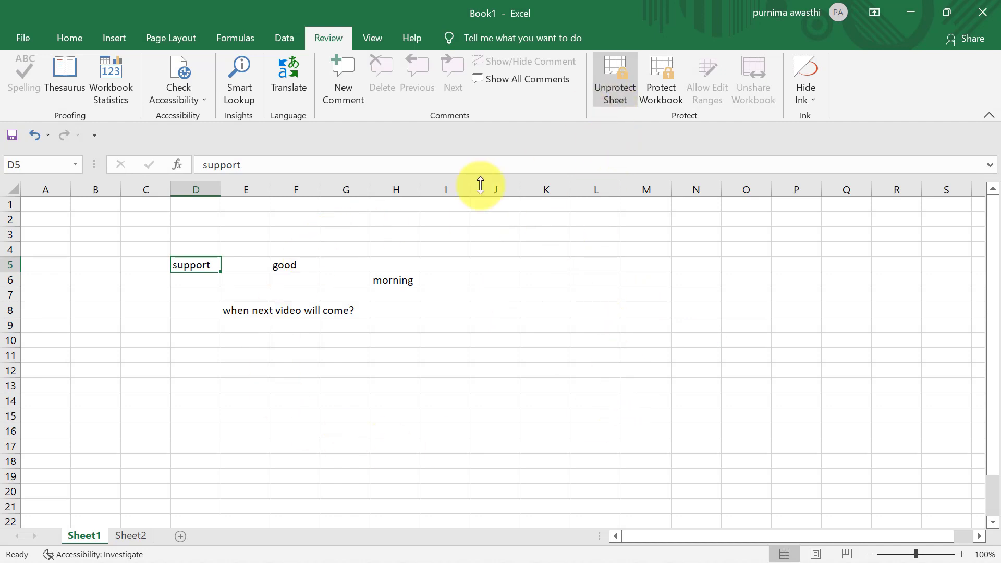
{"action": "left_click", "coordinate": [127, 536]}
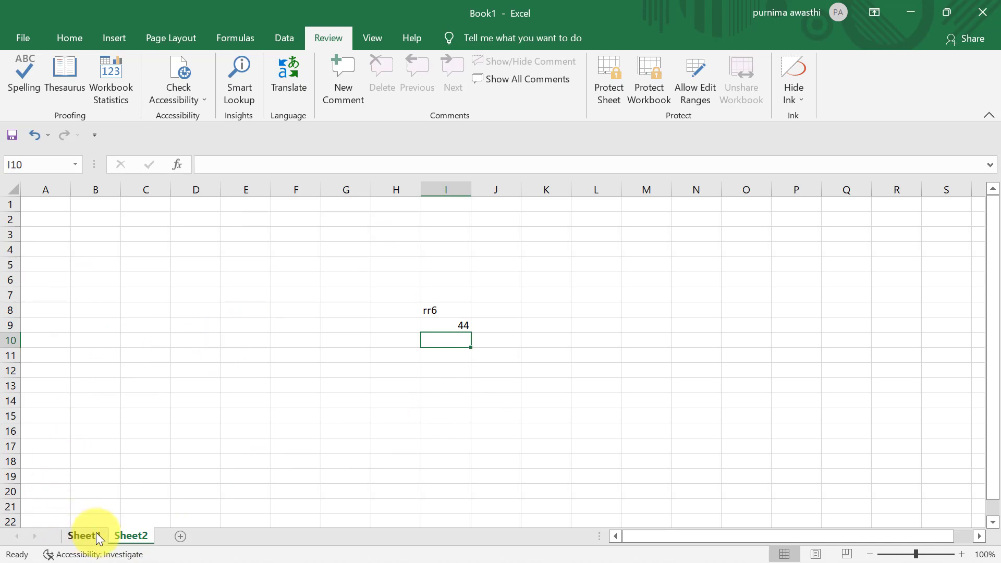
{"action": "right_click", "coordinate": [96, 533]}
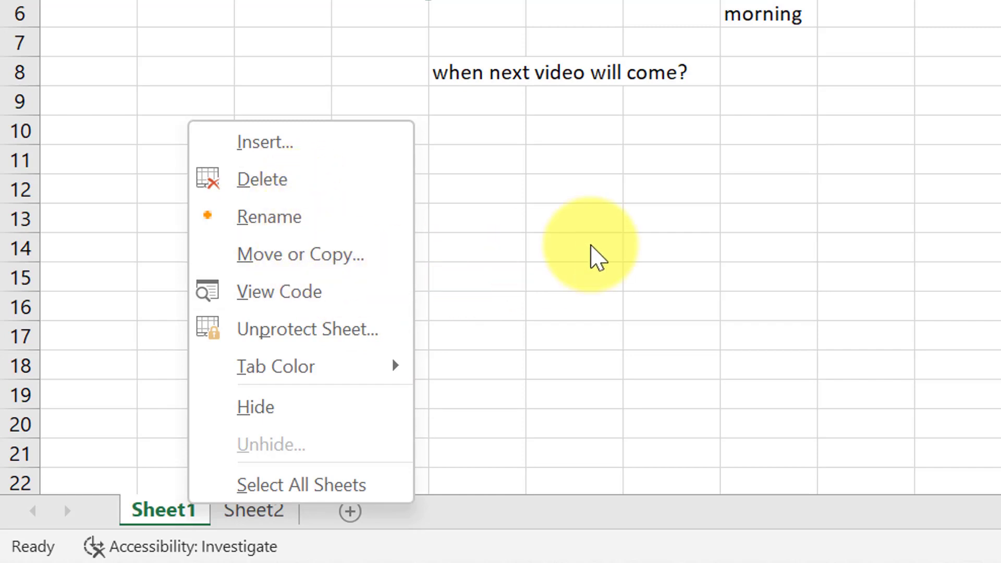
{"action": "left_click", "coordinate": [590, 244]}
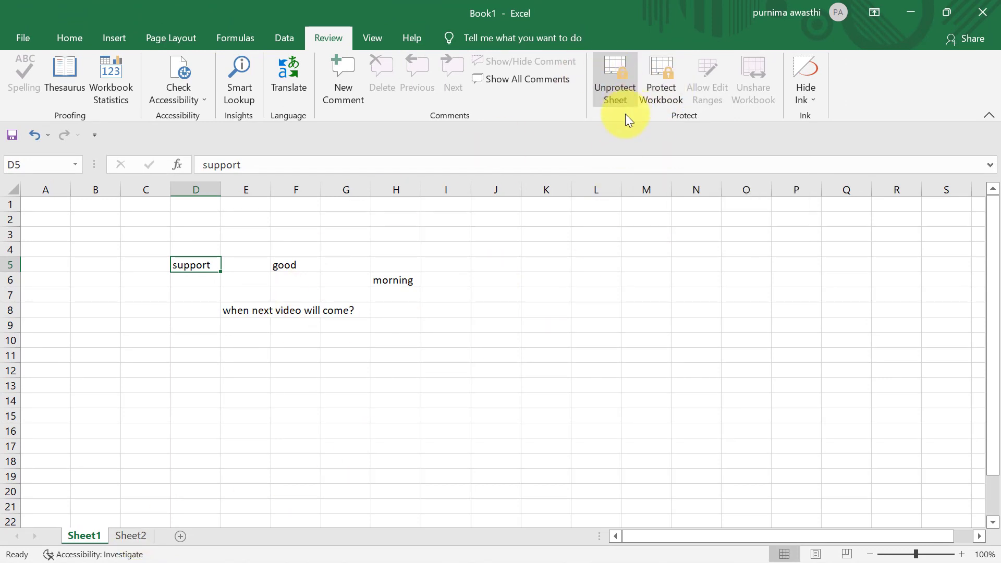
- Protect the workbook structure with a password, entering it twice to confirm
{"action": "left_click", "coordinate": [655, 104]}
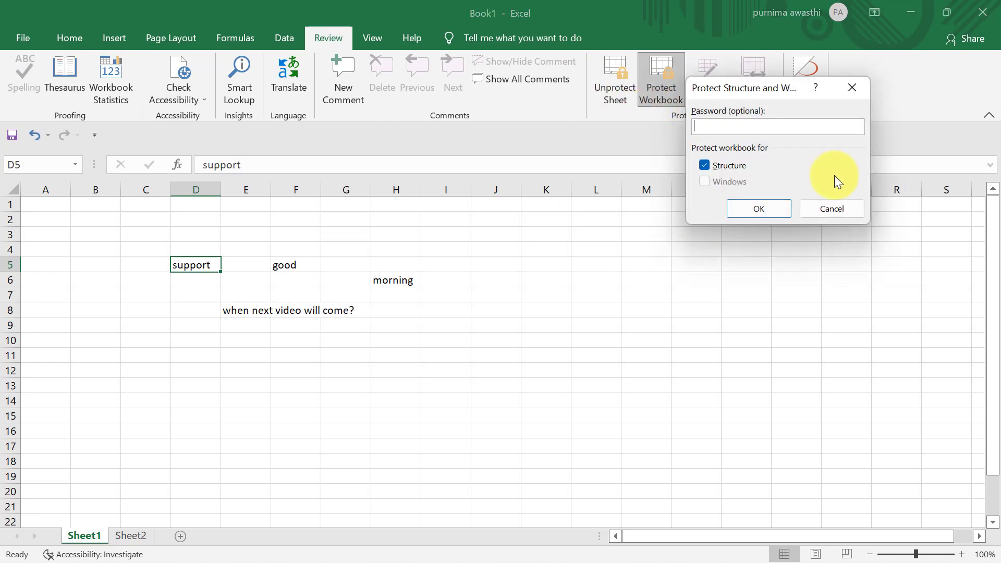
{"action": "type", "text": "123"}
{"action": "left_click", "coordinate": [780, 211]}
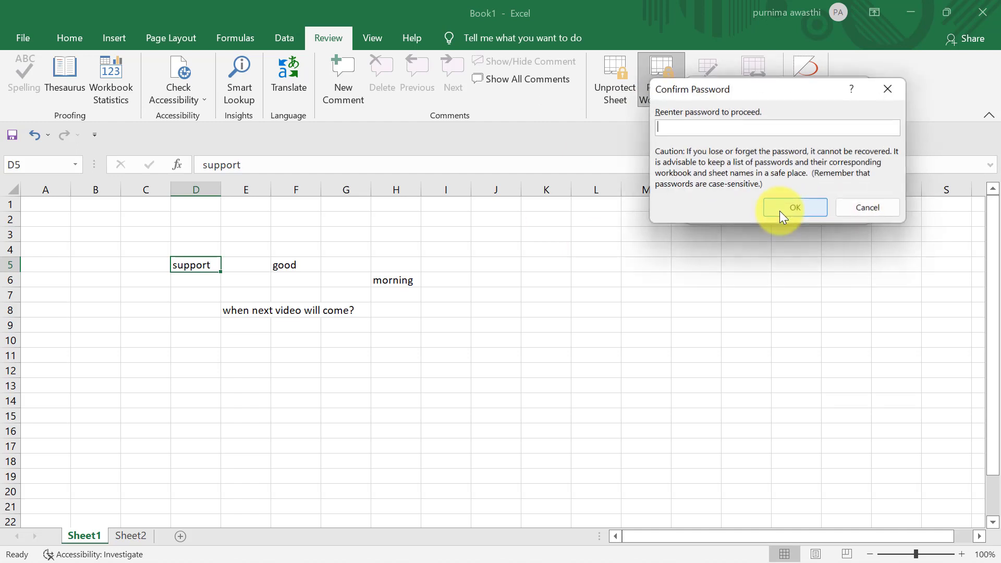
{"action": "type", "text": "123"}
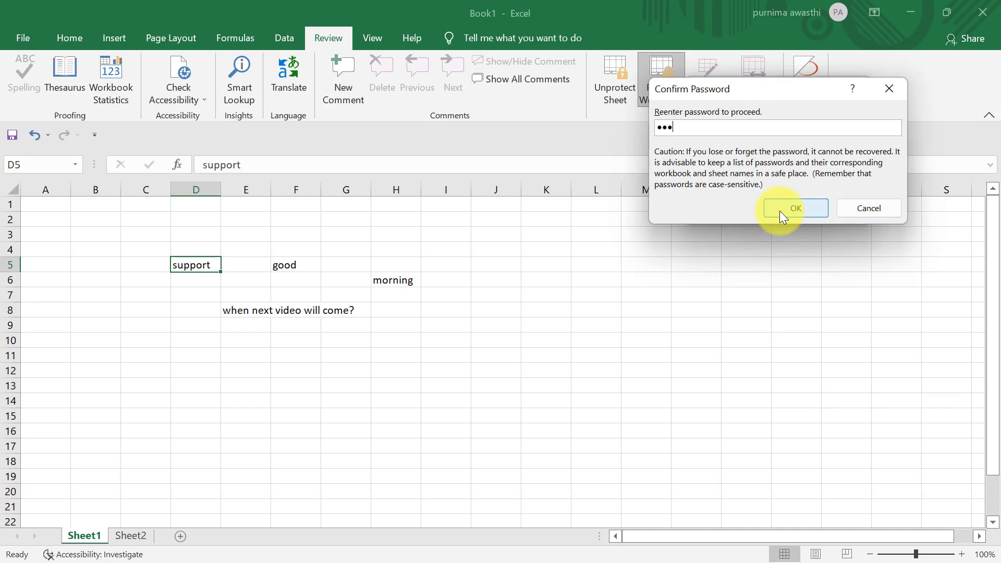
{"action": "left_click", "coordinate": [780, 210]}
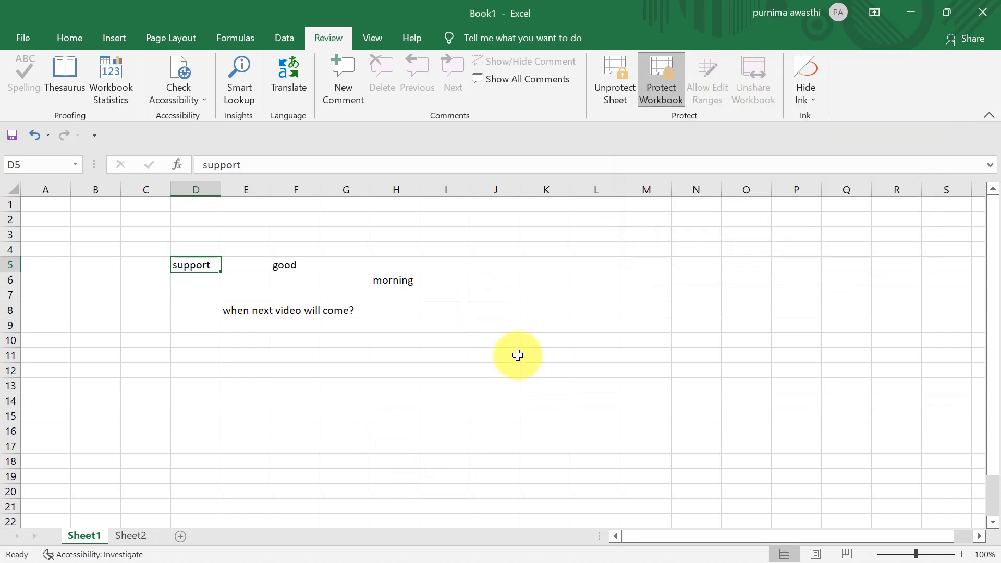
- Confirm the sheet-tab menu no longer allows inserting, deleting or renaming sheets, then open Sheet2
{"action": "right_click", "coordinate": [86, 540]}
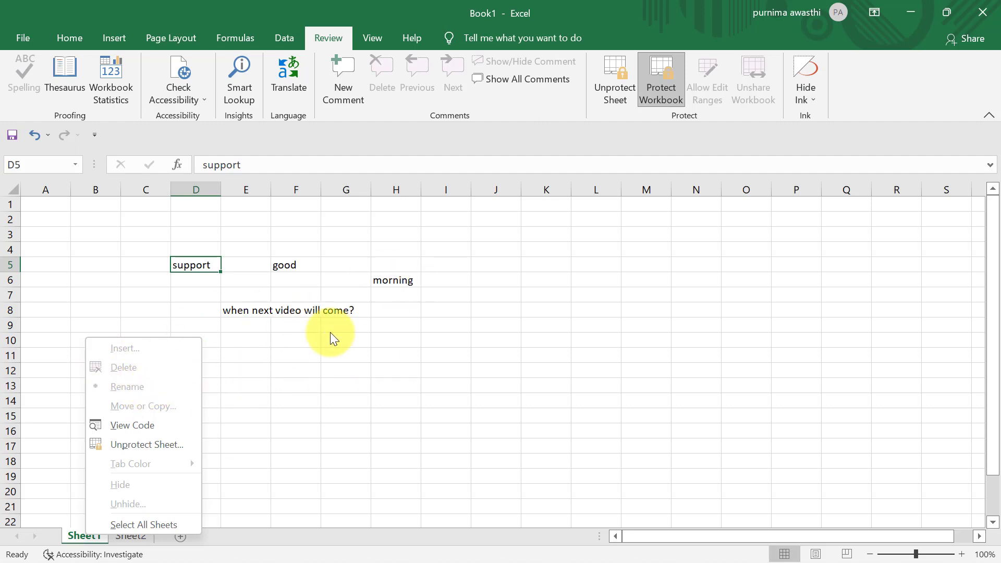
{"action": "left_click", "coordinate": [376, 389]}
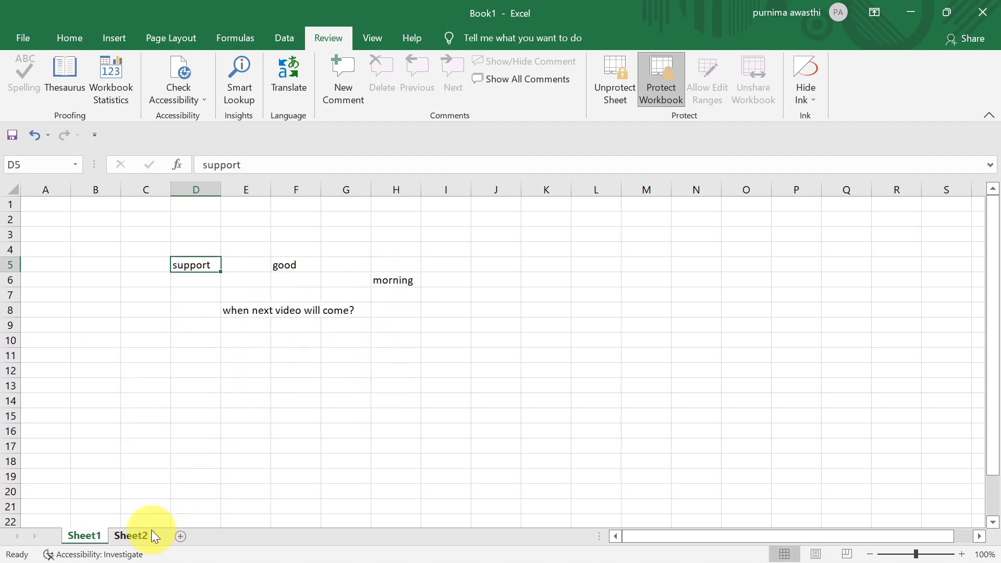
{"action": "left_click", "coordinate": [140, 537]}
- Enter rrr in F13 and 1 in F14 on Sheet2, then return to Sheet1
{"action": "left_click", "coordinate": [297, 383]}
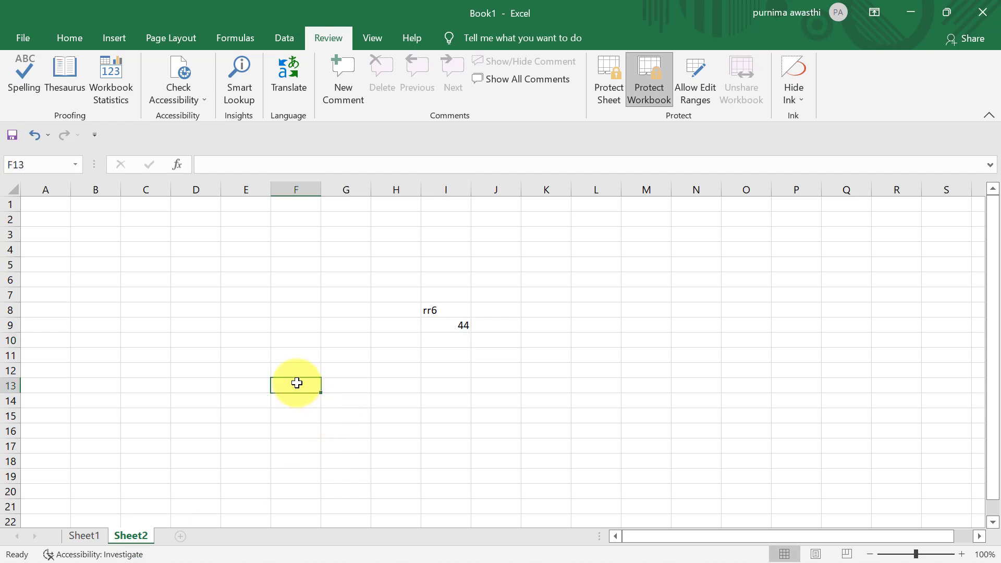
{"action": "type", "text": "rrr"}
{"action": "key", "text": "Return"}
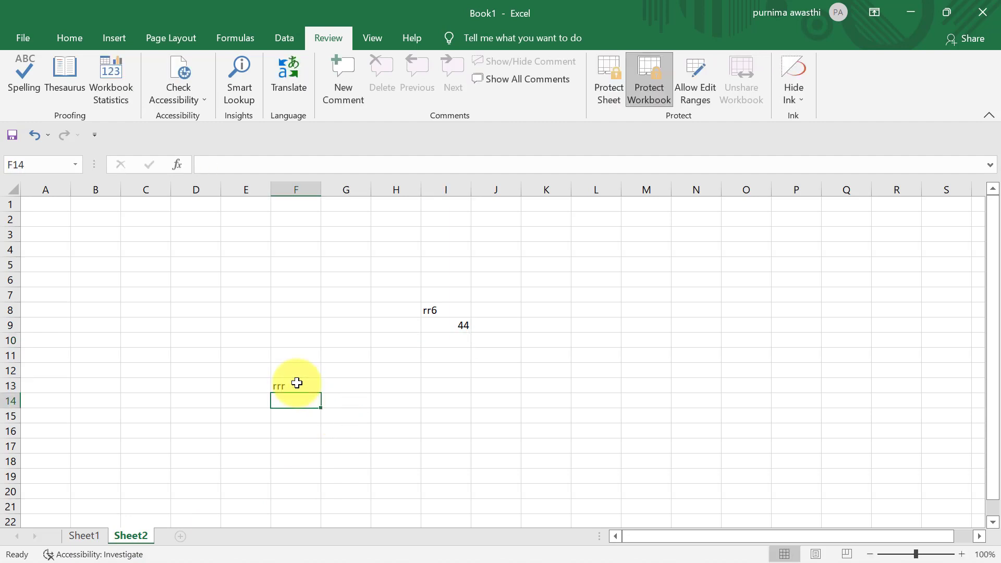
{"action": "type", "text": "1"}
{"action": "key", "text": "Return"}
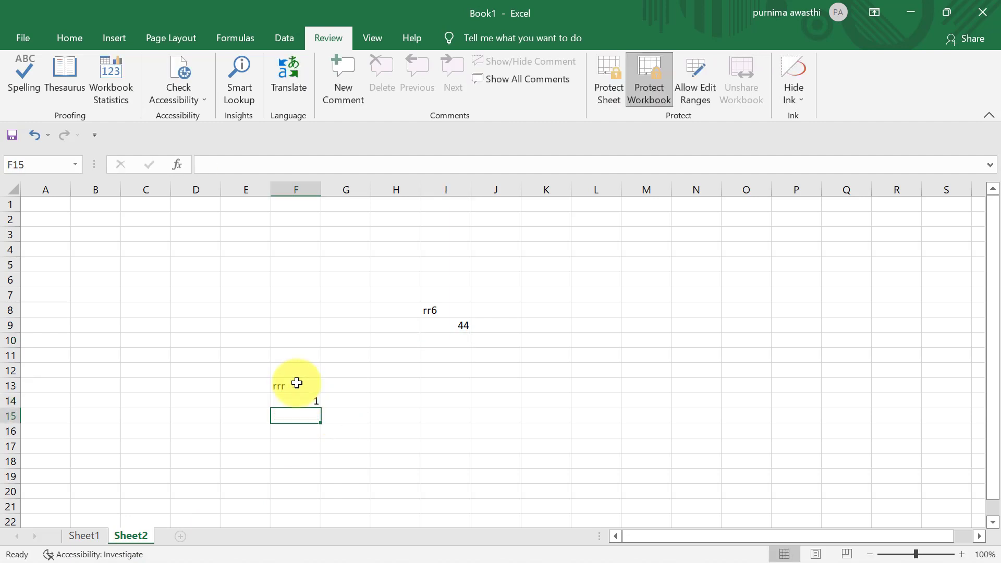
{"action": "left_click", "coordinate": [297, 403]}
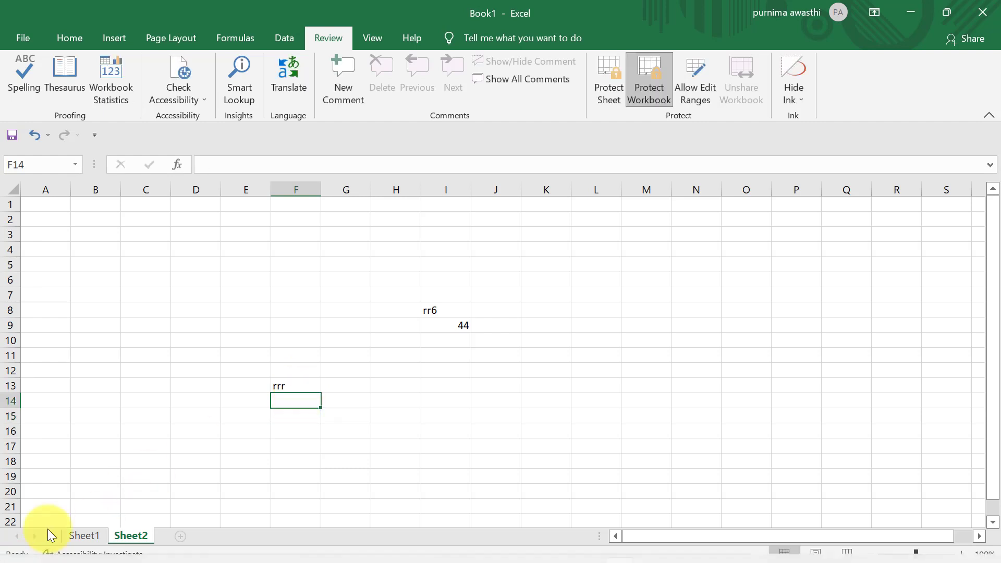
{"action": "left_click", "coordinate": [85, 536]}
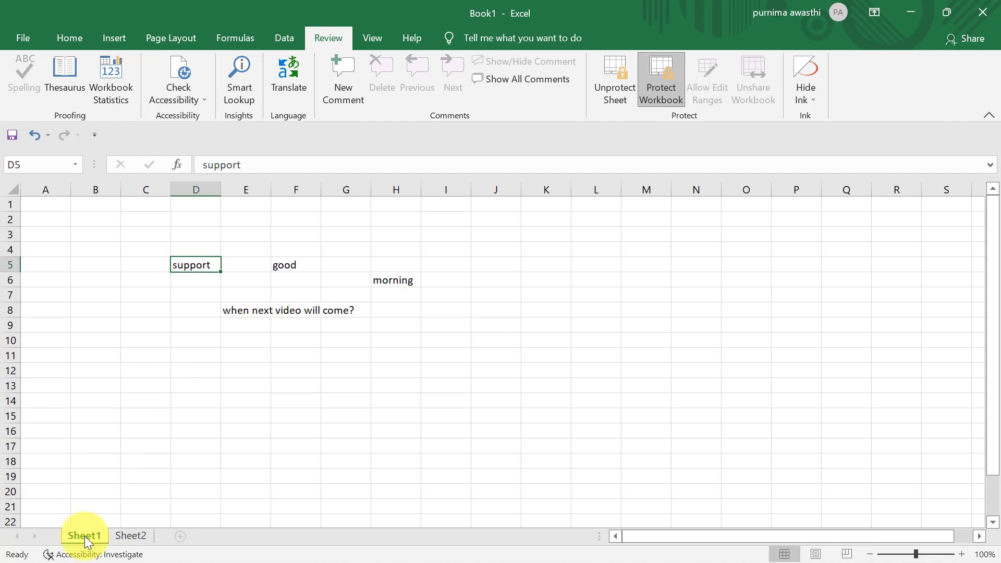
{"action": "left_click", "coordinate": [446, 416]}
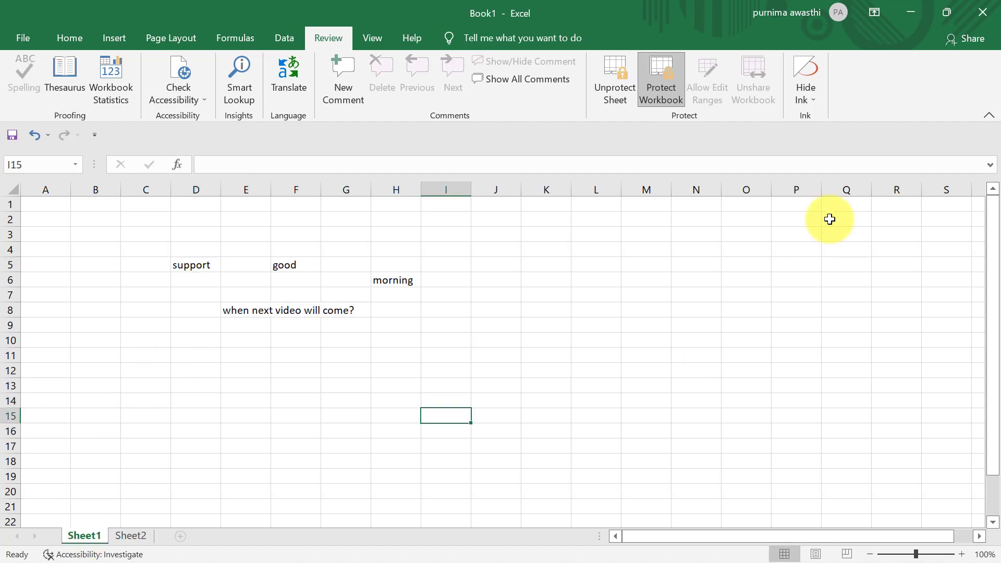
- Unprotect the workbook structure by entering the workbook password
{"action": "left_click", "coordinate": [651, 84]}
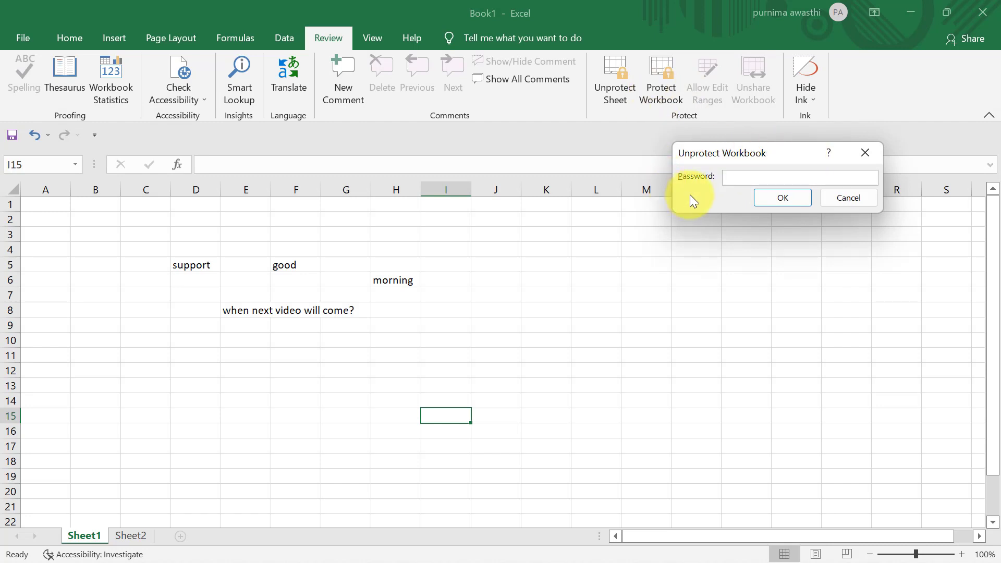
{"action": "type", "text": "123"}
{"action": "left_click", "coordinate": [761, 201]}
{"action": "left_click", "coordinate": [192, 460]}
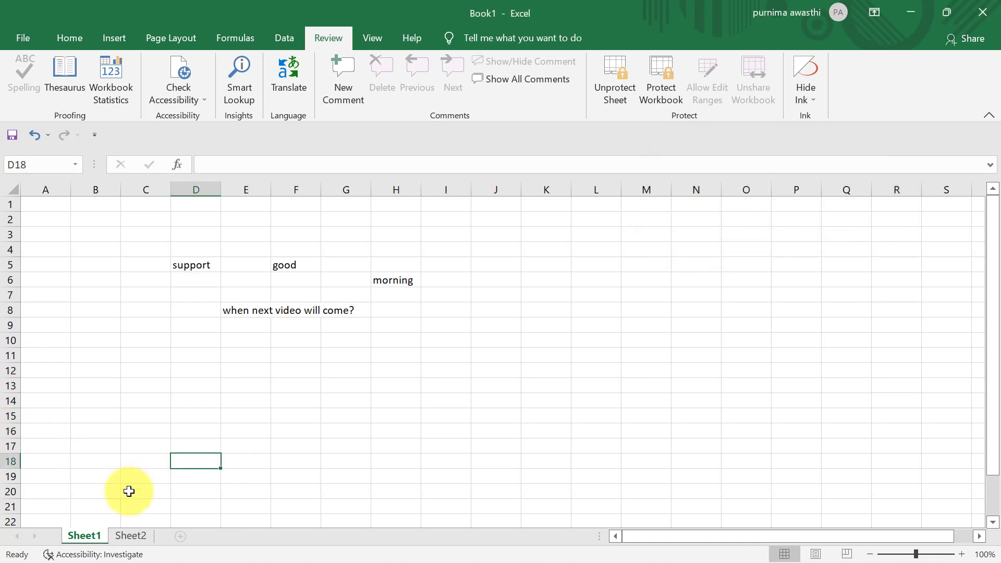
- Check the sheet-tab menu options, then unprotect Sheet1 by entering its password
{"action": "right_click", "coordinate": [99, 537]}
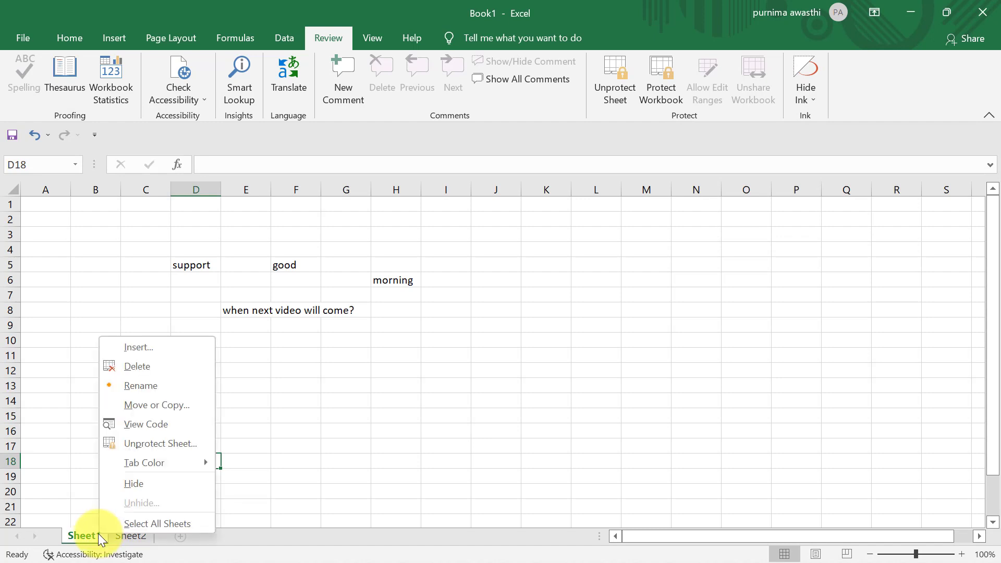
{"action": "left_click", "coordinate": [384, 368]}
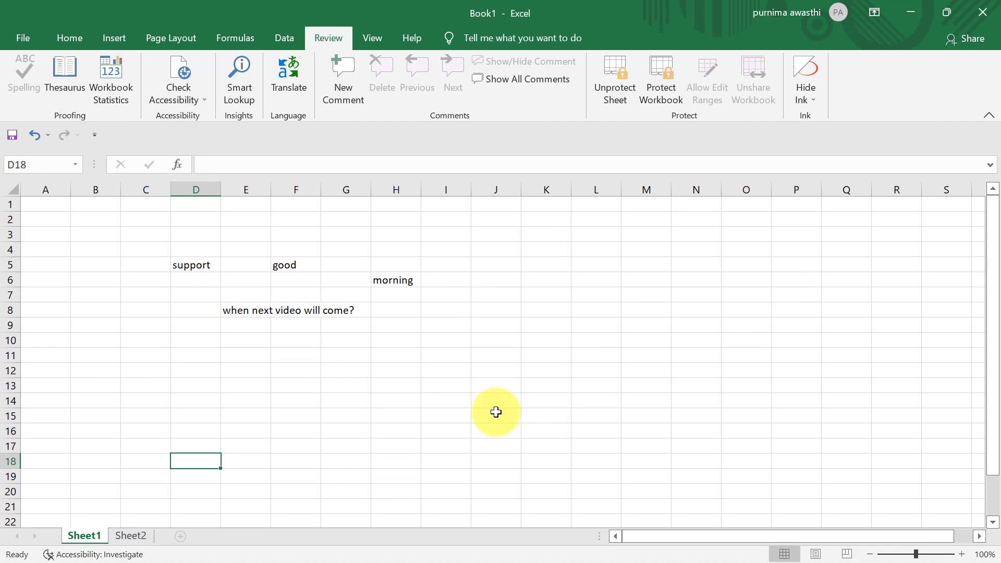
{"action": "left_click", "coordinate": [612, 86]}
{"action": "type", "text": "123"}
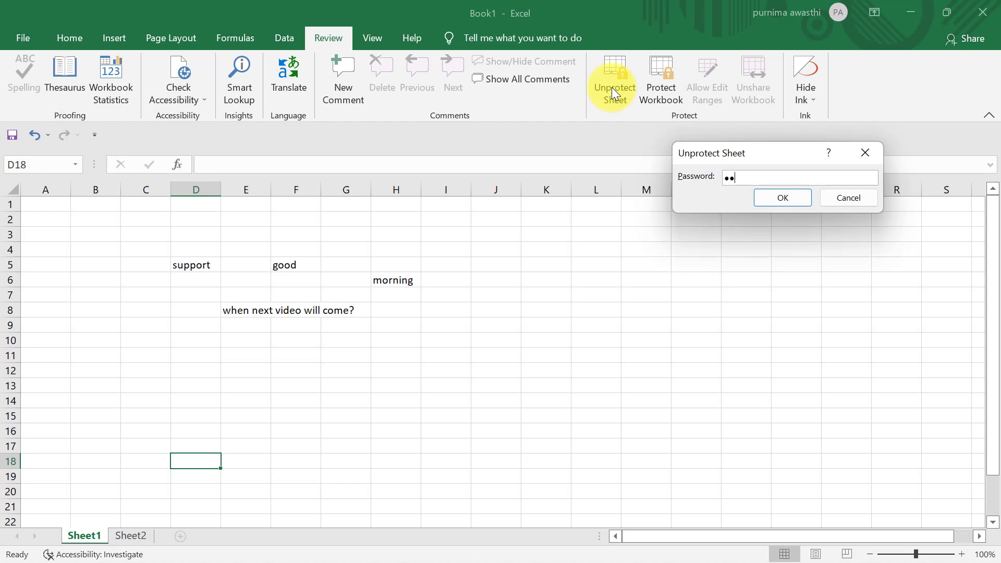
{"action": "left_click", "coordinate": [783, 198]}
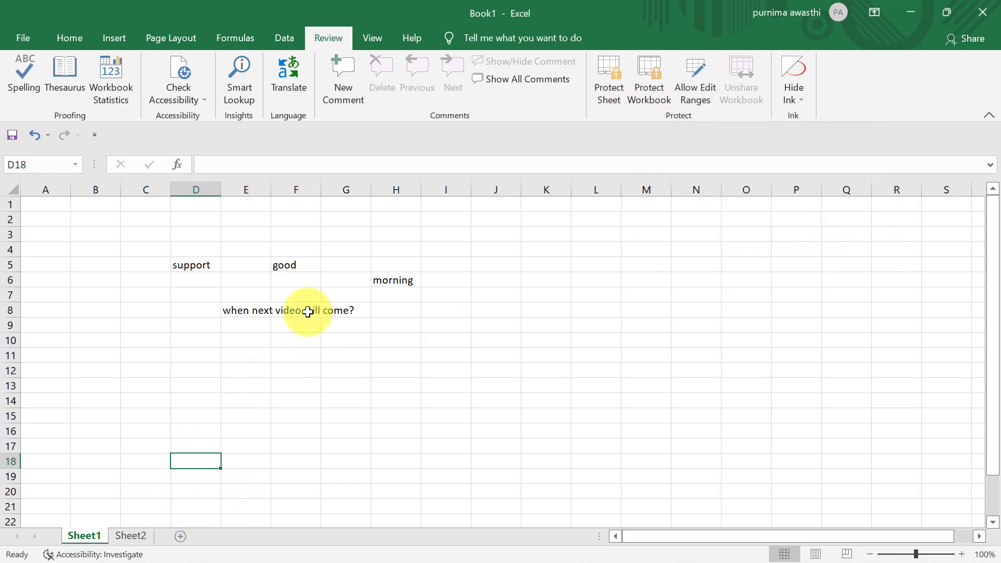
- Clear 'morning' from H6 and select the D4:G8 block of entries
{"action": "left_click", "coordinate": [383, 280]}
{"action": "key", "text": "Delete"}
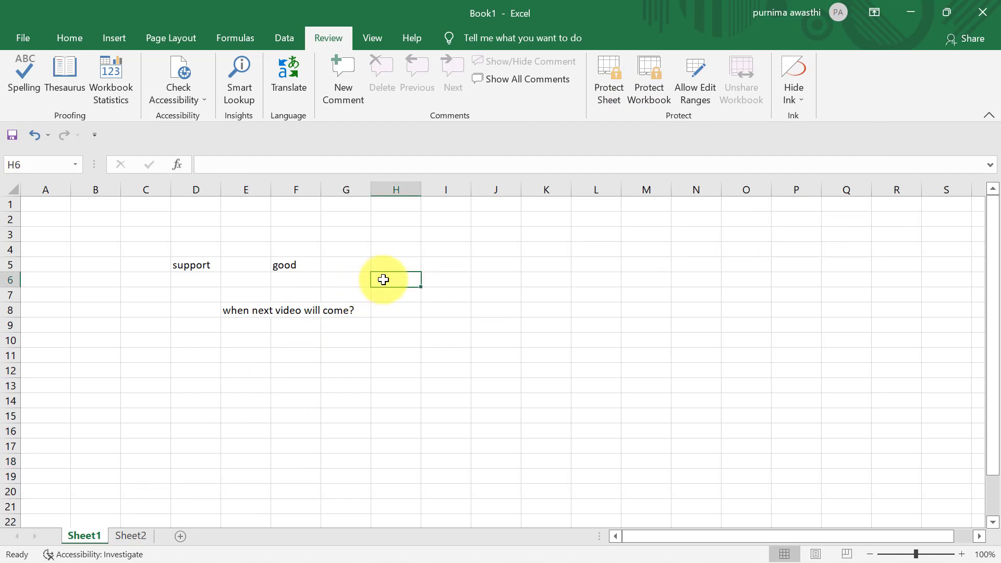
{"action": "left_click", "coordinate": [380, 375]}
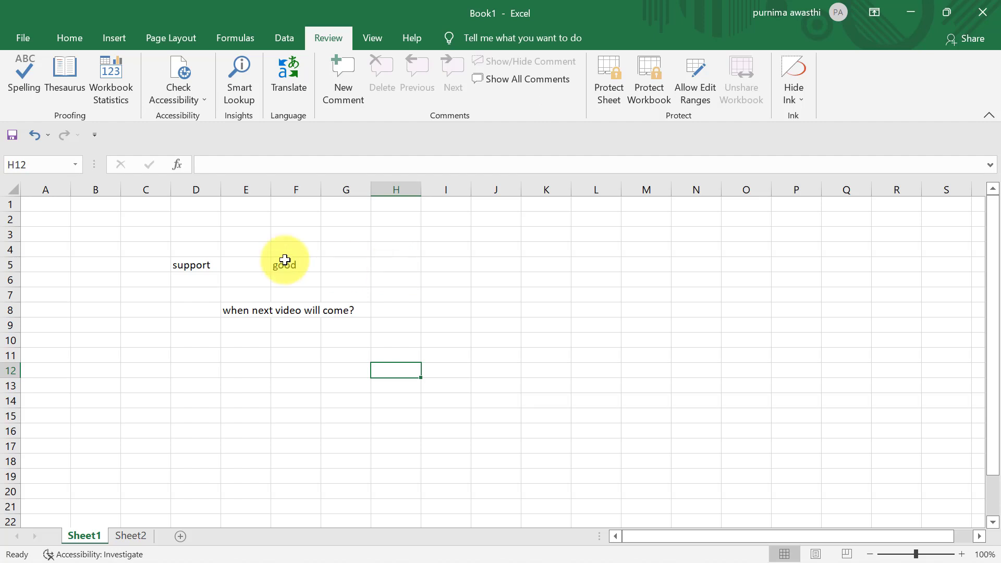
{"action": "left_click_drag", "start_coordinate": [188, 249], "coordinate": [331, 311]}
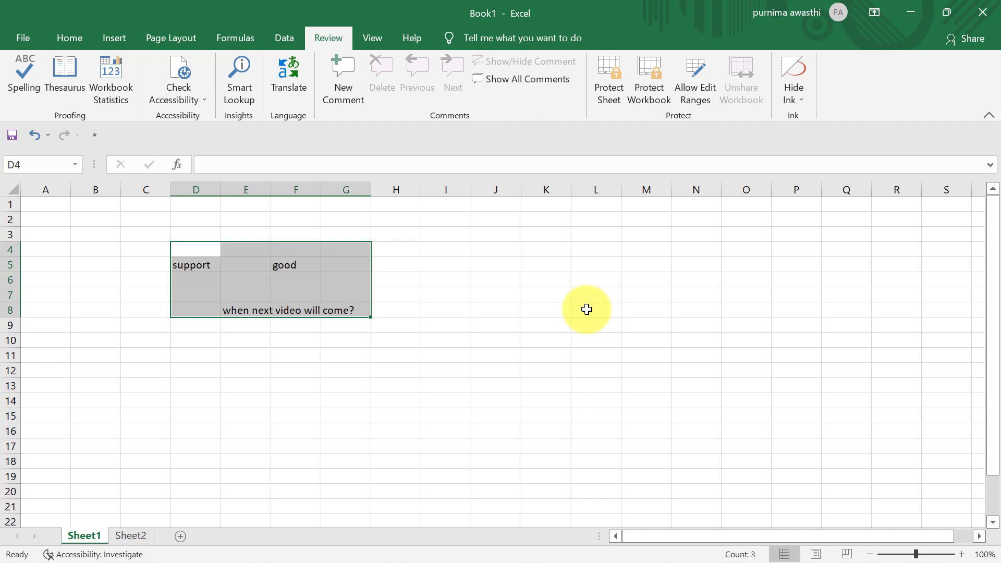
{"action": "left_click", "coordinate": [392, 396]}
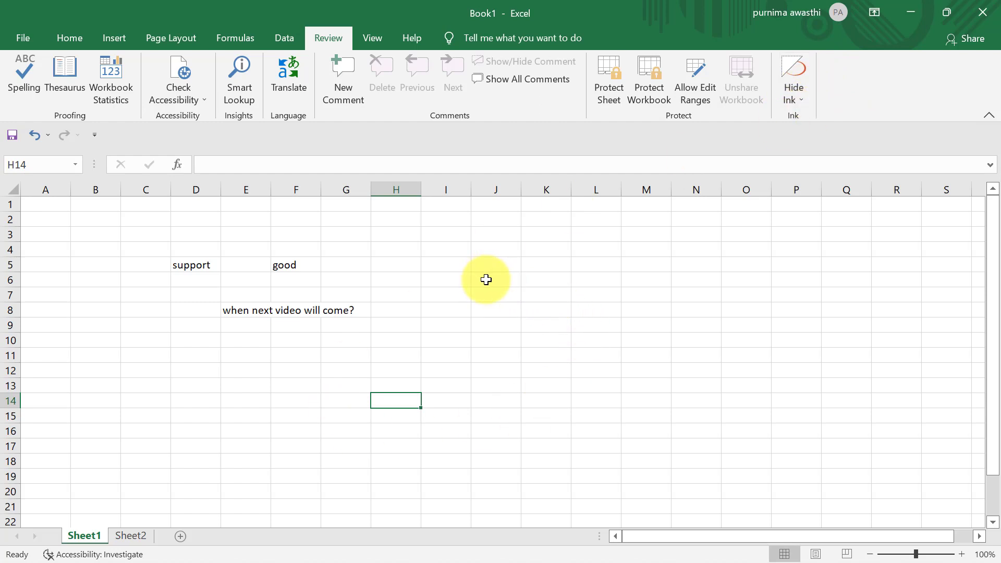
{"action": "left_click", "coordinate": [792, 68]}
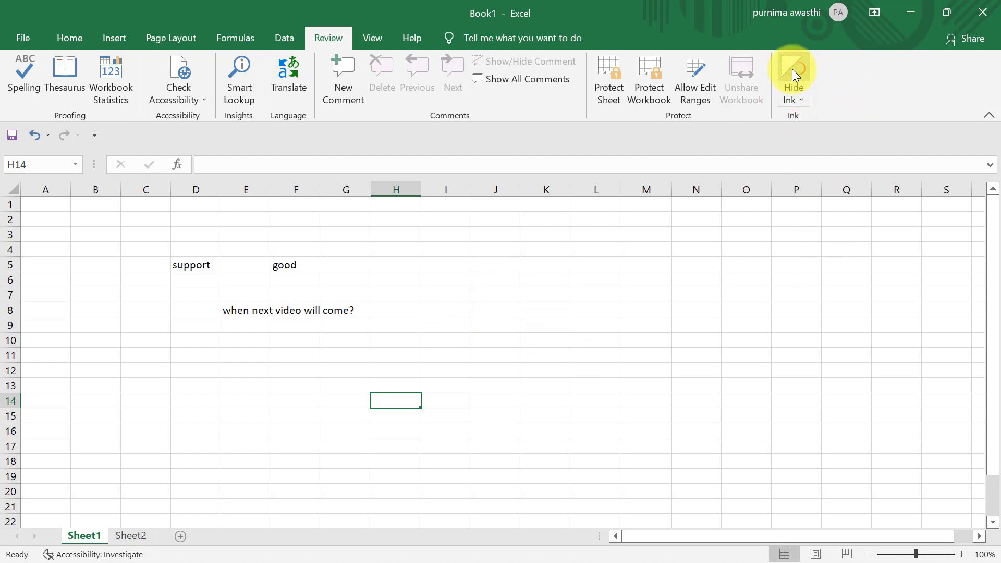